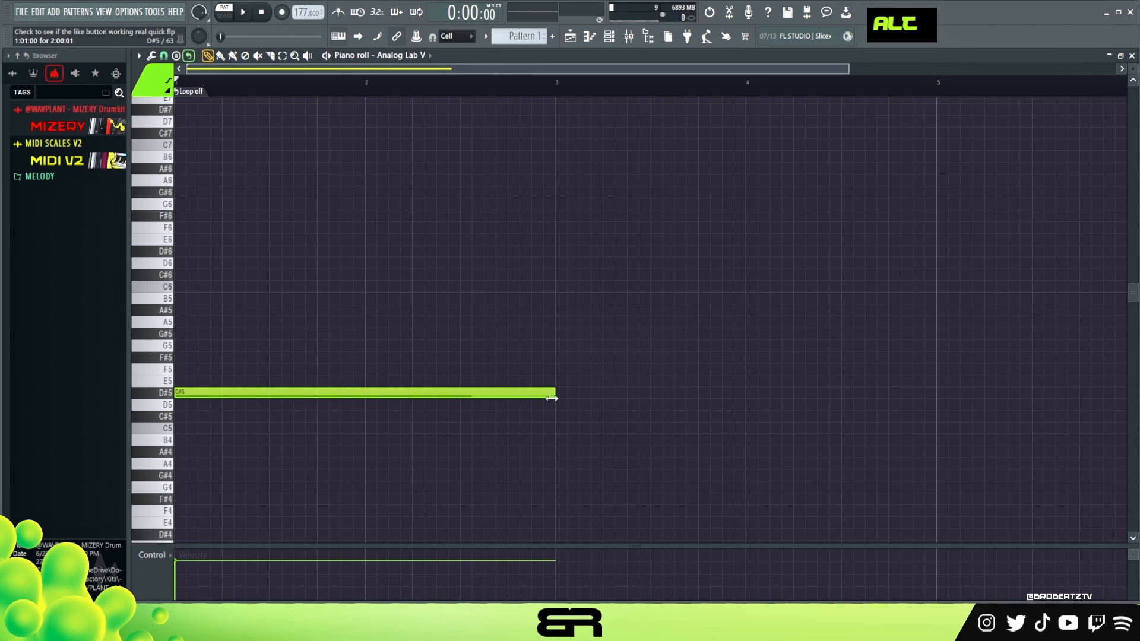
# Lengthen the D#5 note so it ends just before bar 5.
pyautogui.moveTo(958, 74); pyautogui.dragTo(1116, 71)
pyautogui.moveTo(467, 394); pyautogui.dragTo(775, 410)
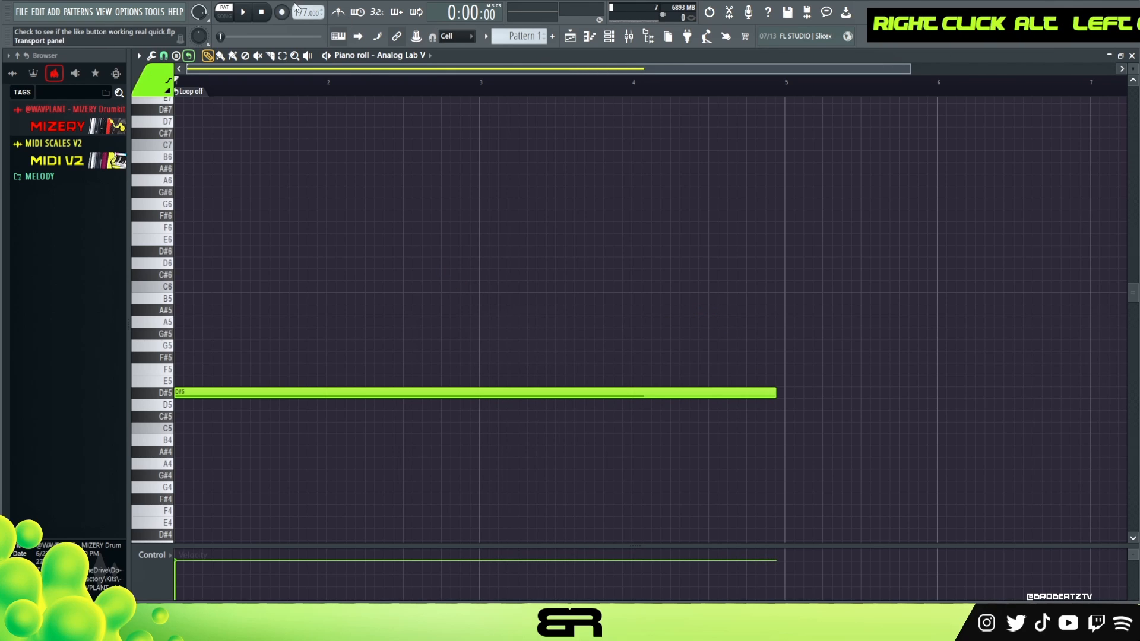
pyautogui.moveTo(242, 355)
pyautogui.mouseDown()
pyautogui.moveTo(214, 404)
pyautogui.moveTo(270, 412)
pyautogui.moveTo(184, 409)
pyautogui.mouseUp()
pyautogui.rightClick(261, 358)
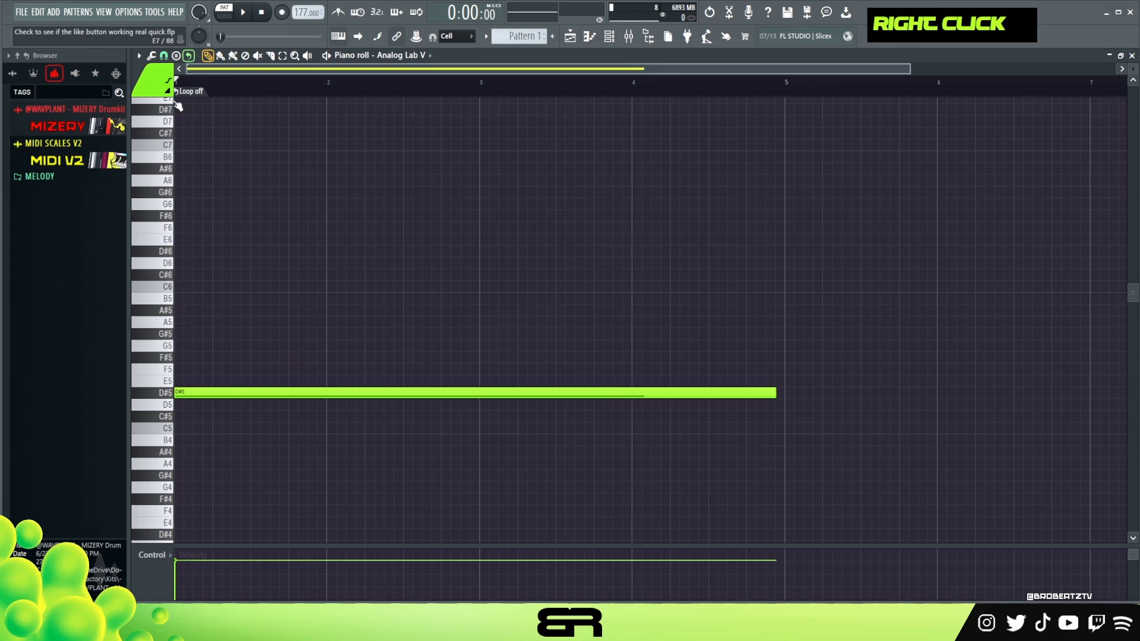
pyautogui.click(177, 57)
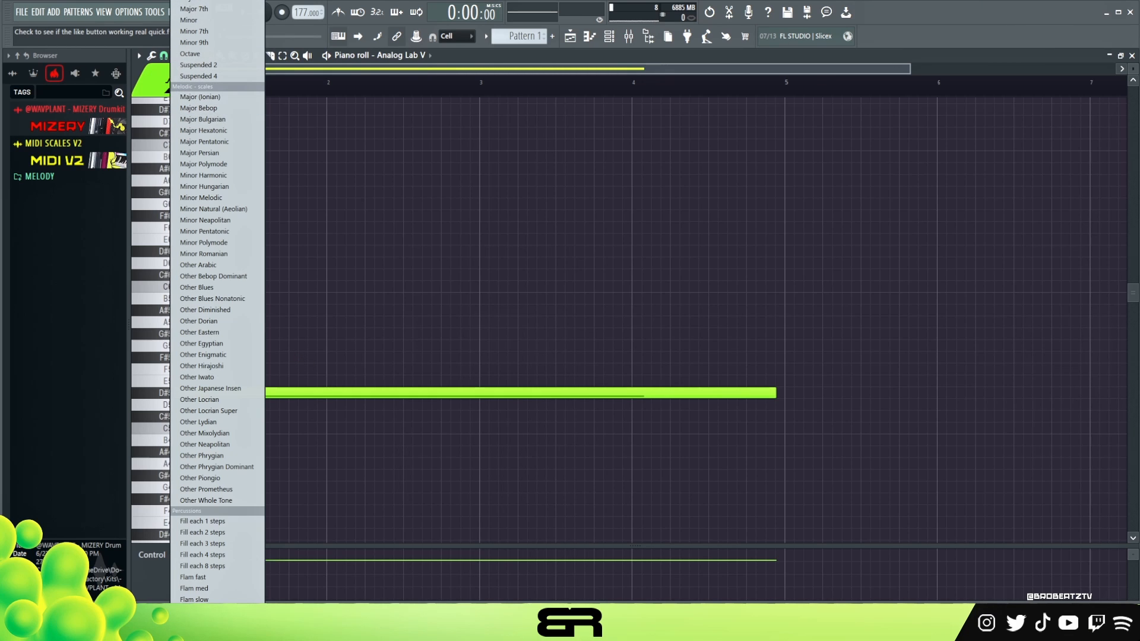
pyautogui.click(393, 211)
pyautogui.moveTo(233, 358); pyautogui.dragTo(238, 311)
pyautogui.rightClick(304, 227)
# Duplicate the long D#5 note and raise the copy to A#5.
pyautogui.click(198, 389)
pyautogui.moveTo(198, 390)
pyautogui.mouseDown()
pyautogui.moveTo(230, 394)
pyautogui.moveTo(198, 390)
pyautogui.mouseUp()
pyautogui.hotkey('shift', 'Up')
pyautogui.hotkey('shift', 'Up')
pyautogui.hotkey('shift', 'Up')
pyautogui.hotkey('shift', 'Up')
pyautogui.hotkey('shift', 'Up')
pyautogui.hotkey('shift', 'Up')
pyautogui.hotkey('shift', 'Up')
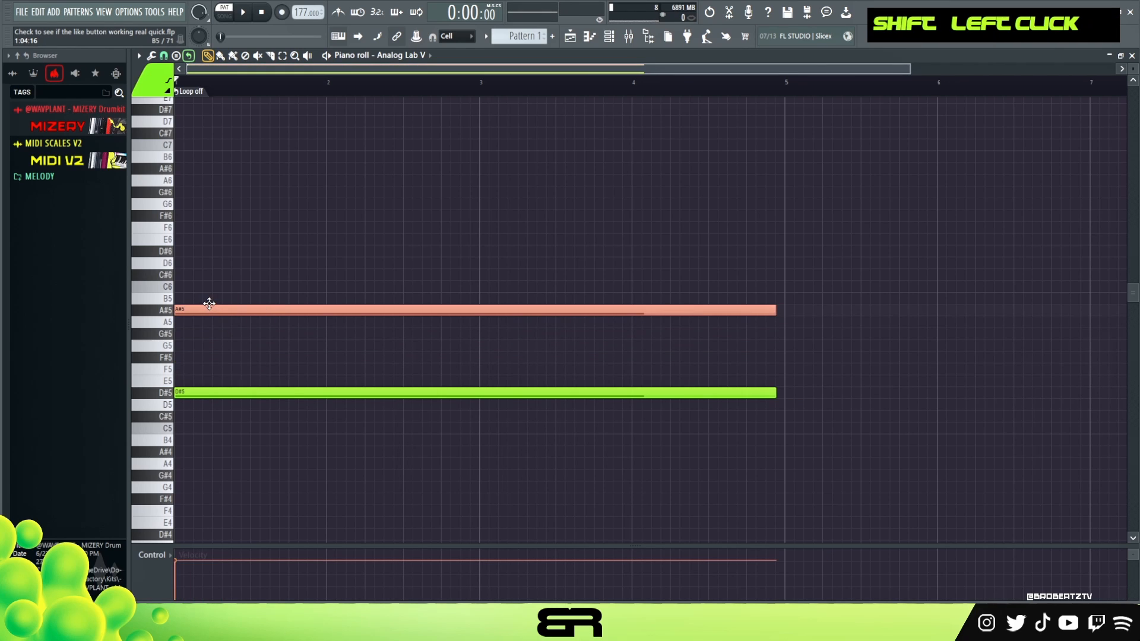
# Add F6 and F#6 notes above A#5 with the same start and length, removing the extra G#6.
pyautogui.moveTo(209, 304); pyautogui.dragTo(227, 372)
pyautogui.keyDown('alt'); pyautogui.rightClick(214, 303); pyautogui.keyUp('alt')
pyautogui.hotkey('ctrl', 'Up')
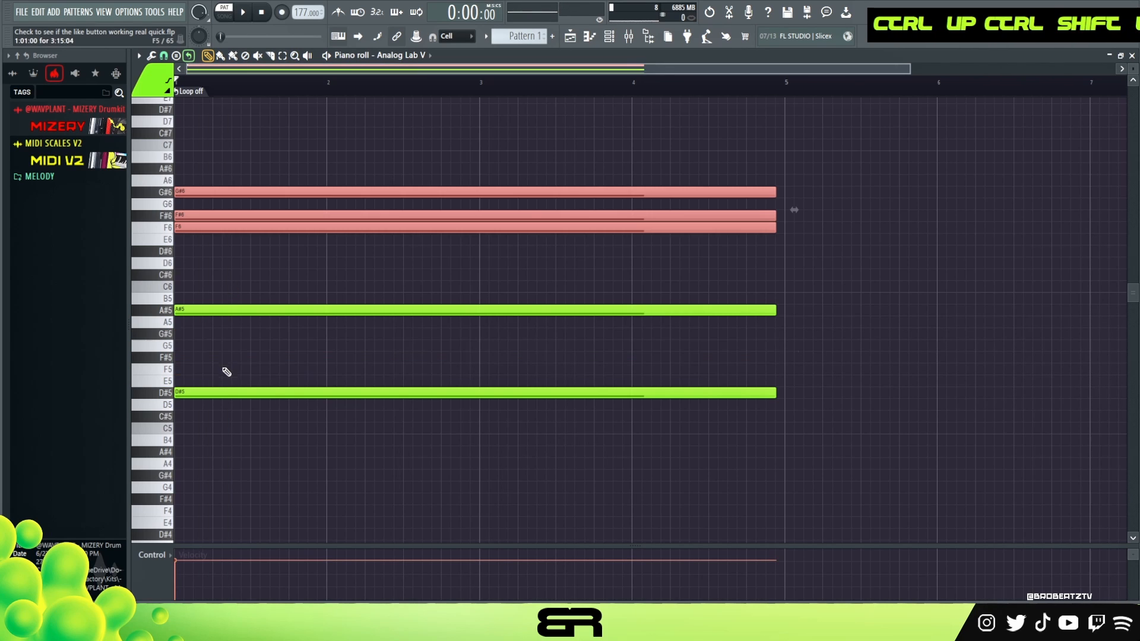
pyautogui.rightClick(291, 273)
pyautogui.rightClick(248, 194)
# Duplicate the F6 note one octave up to F7.
pyautogui.moveTo(242, 226)
pyautogui.keyDown('shift'); pyautogui.mouseDown()
pyautogui.moveTo(262, 229)
pyautogui.moveTo(242, 228)
pyautogui.mouseUp(); pyautogui.keyUp('shift')
pyautogui.hotkey('ctrl', 'Up')
pyautogui.scroll(2, 344, 275)
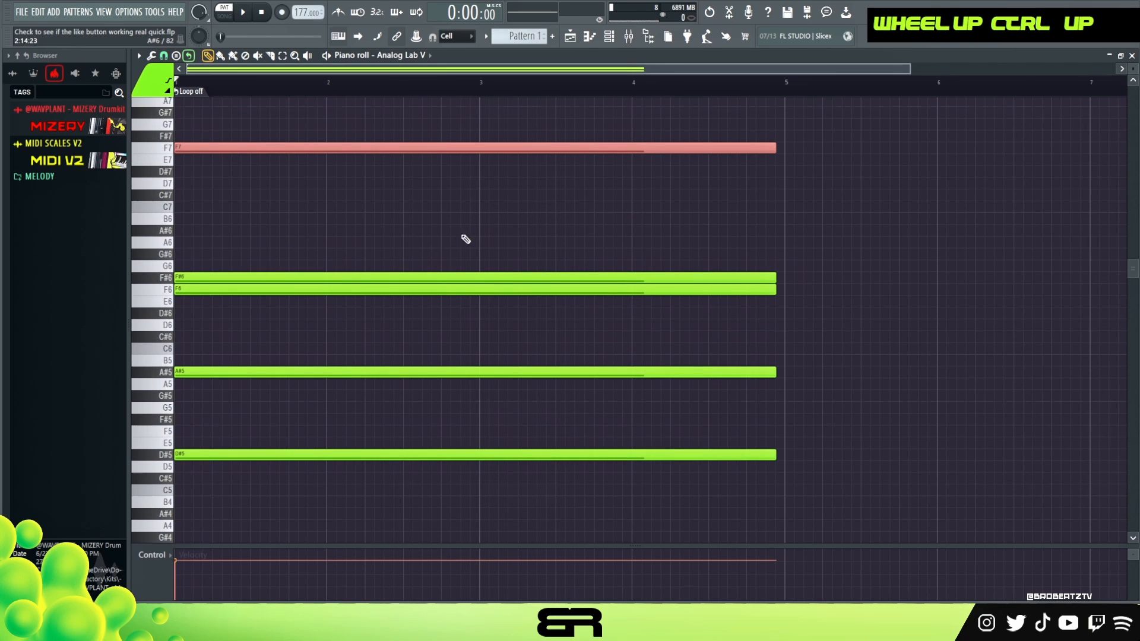
# Play back the five-note stacked chord and stop it.
pyautogui.keyDown('ctrl'); pyautogui.moveTo(433, 124); pyautogui.dragTo(552, 519); pyautogui.keyUp('ctrl')
pyautogui.doubleClick(346, 90)
pyautogui.press('space')
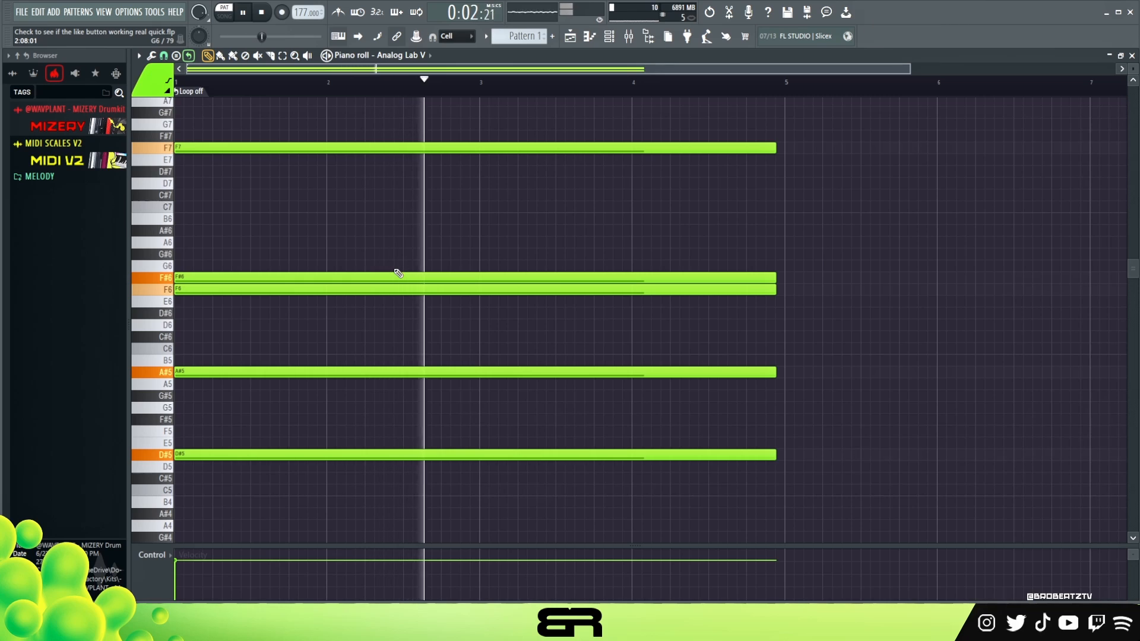
pyautogui.press('space')
pyautogui.rightClick(377, 230)
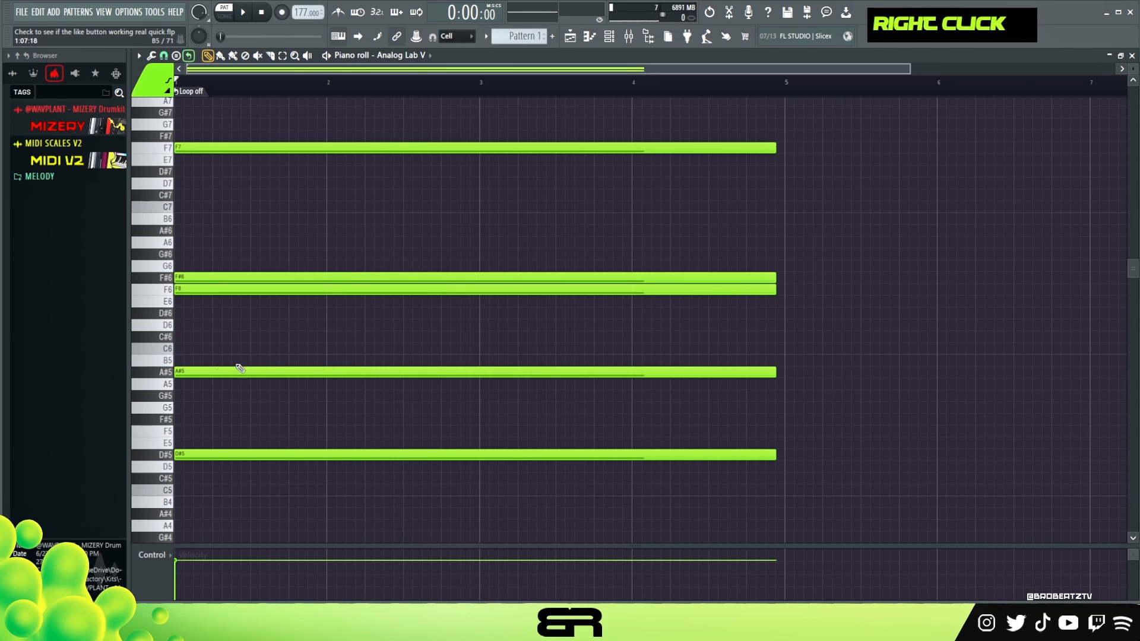
# Stagger the chord by delaying A#5 to step 4, F6 to step 7 and F#6 to step 13 of bar 1.
pyautogui.click(166, 57)
pyautogui.click(168, 58)
pyautogui.moveTo(223, 378); pyautogui.dragTo(251, 378)
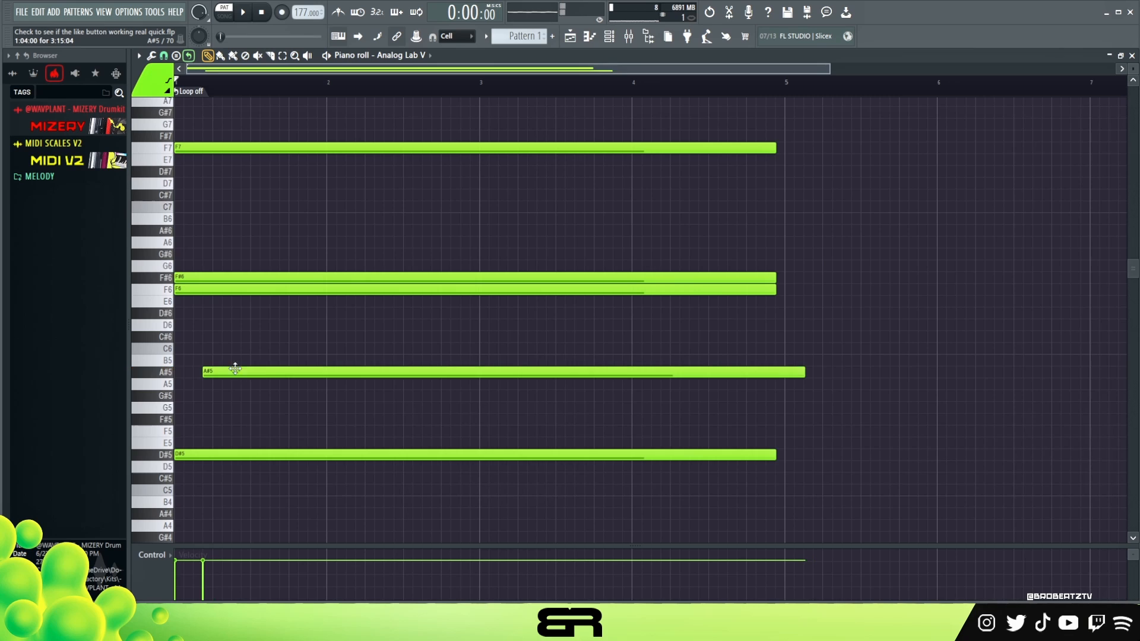
pyautogui.moveTo(202, 291); pyautogui.dragTo(248, 293)
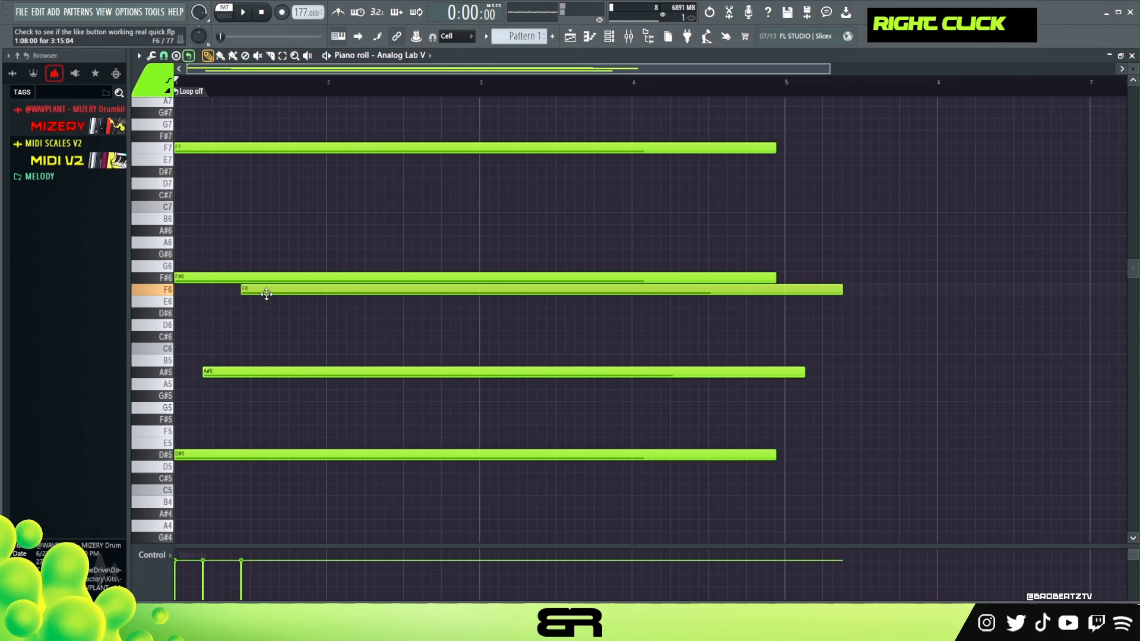
pyautogui.press('space')
pyautogui.moveTo(205, 278); pyautogui.dragTo(316, 278)
pyautogui.press('space')
# Move the F7 note to start at bar 2 and play the staggered chord.
pyautogui.press('space')
pyautogui.press('space')
pyautogui.moveTo(213, 148); pyautogui.dragTo(360, 152)
pyautogui.press('space')
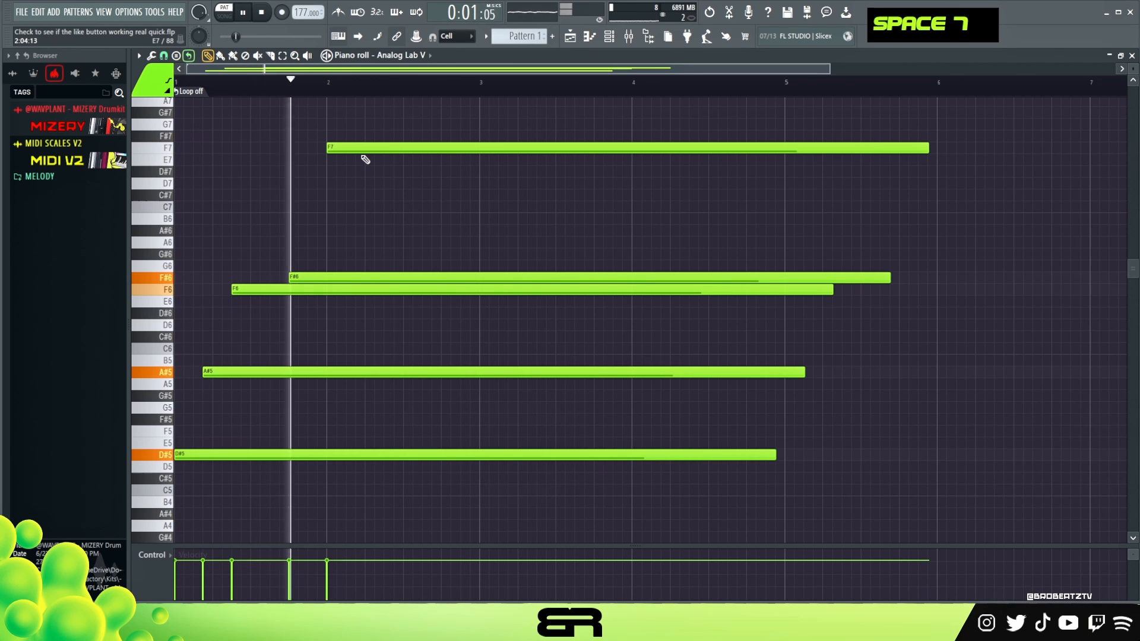
pyautogui.press('space')
pyautogui.press('space')
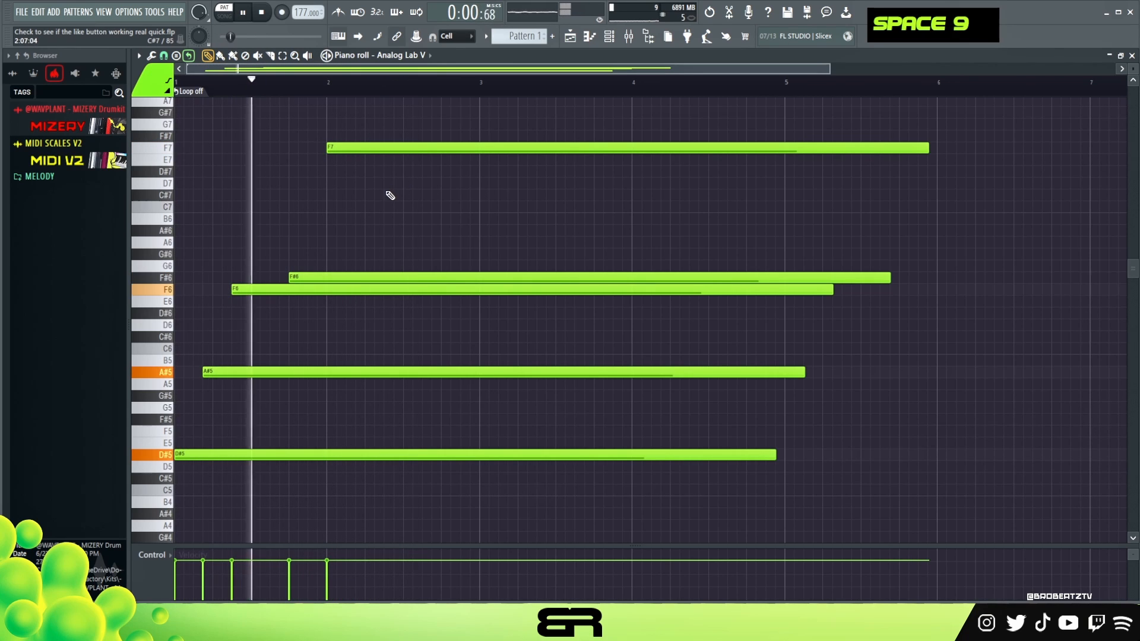
pyautogui.press('space')
# Shorten all five notes together so the longest-lasting one, F#6, ends just before bar 5.
pyautogui.moveTo(510, 119); pyautogui.dragTo(625, 458)
pyautogui.moveTo(928, 149)
pyautogui.mouseDown()
pyautogui.moveTo(803, 164)
pyautogui.moveTo(810, 170)
pyautogui.moveTo(741, 168)
pyautogui.moveTo(756, 168)
pyautogui.mouseUp()
pyautogui.rightClick(829, 166)
pyautogui.moveTo(808, 120); pyautogui.dragTo(571, 460)
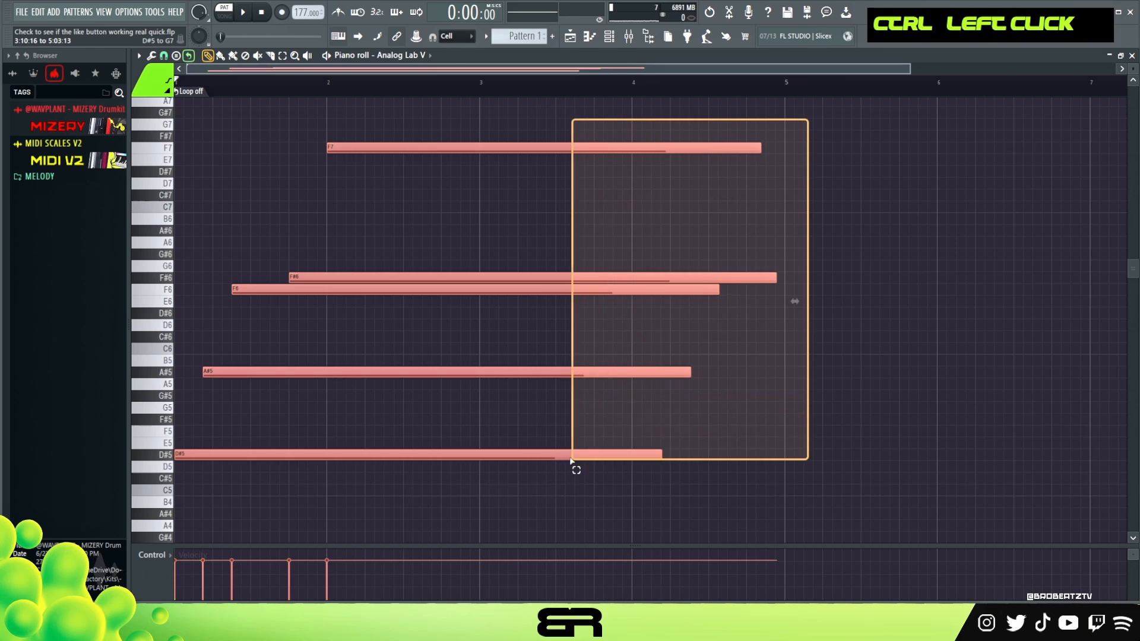
pyautogui.rightClick(503, 322)
# Play the opening of the shortened, staggered chord several times to check its timing.
pyautogui.press('space')
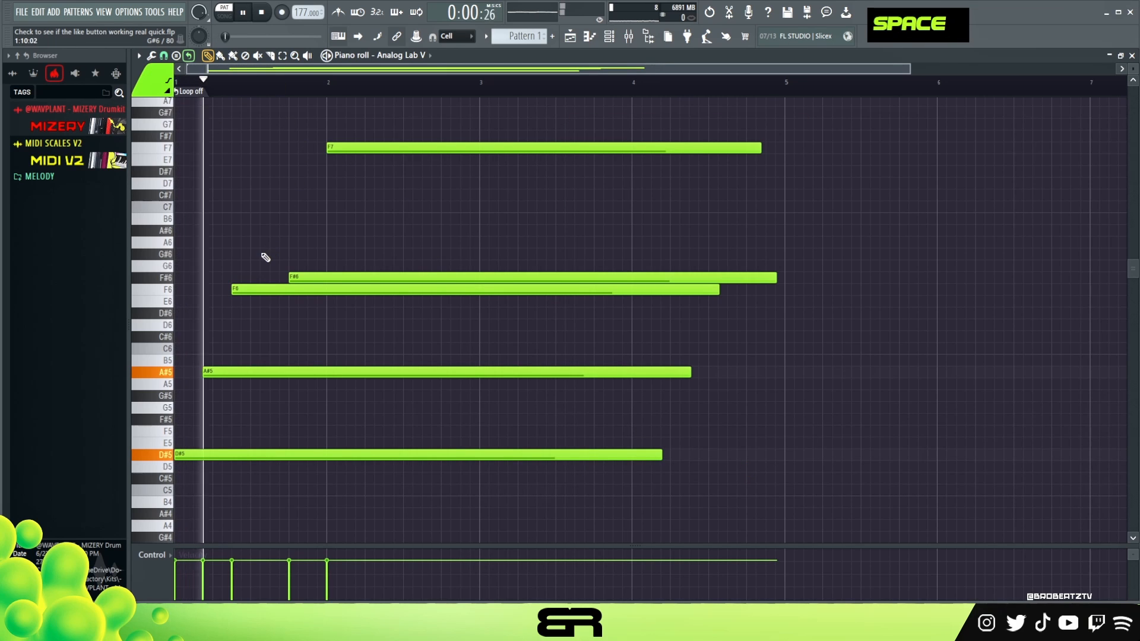
pyautogui.press('space')
pyautogui.press('space')
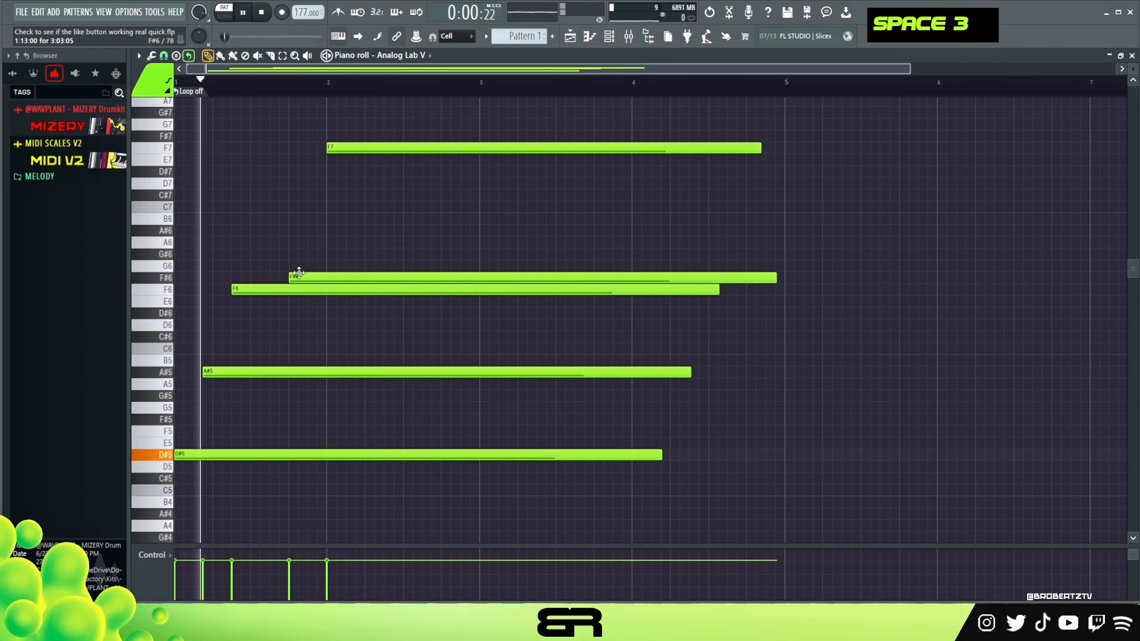
pyautogui.press('space')
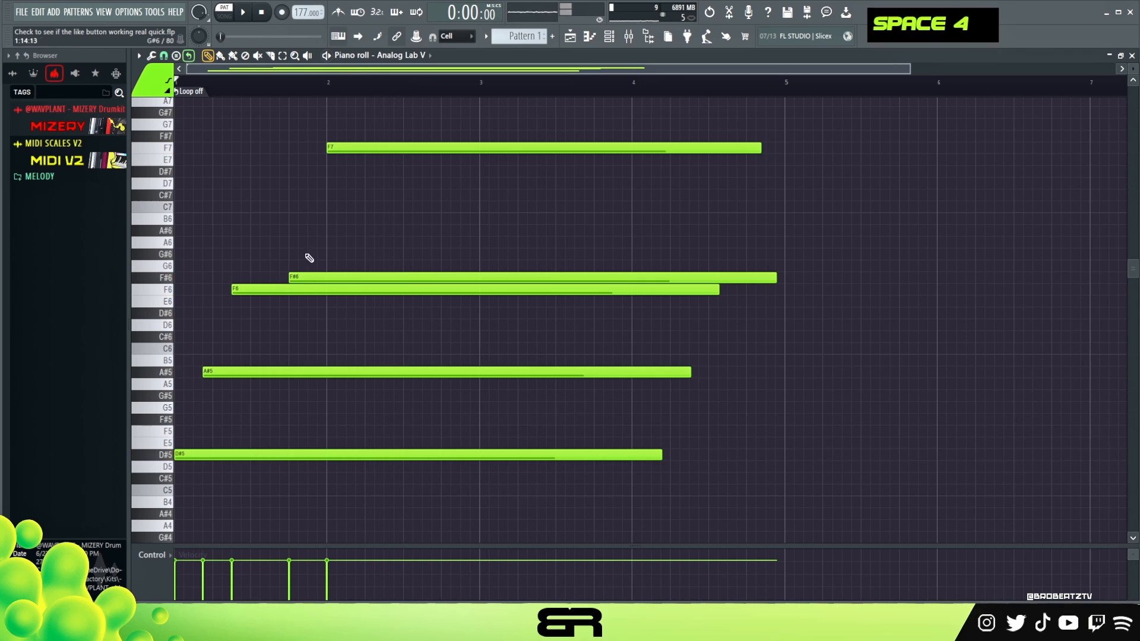
pyautogui.press('space')
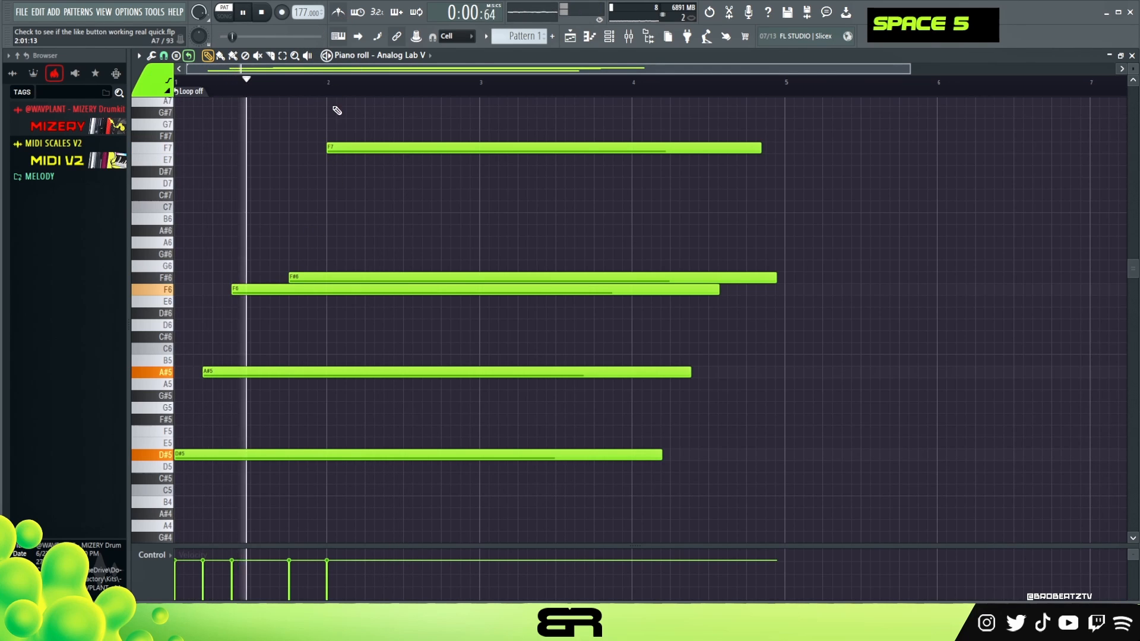
pyautogui.press('space')
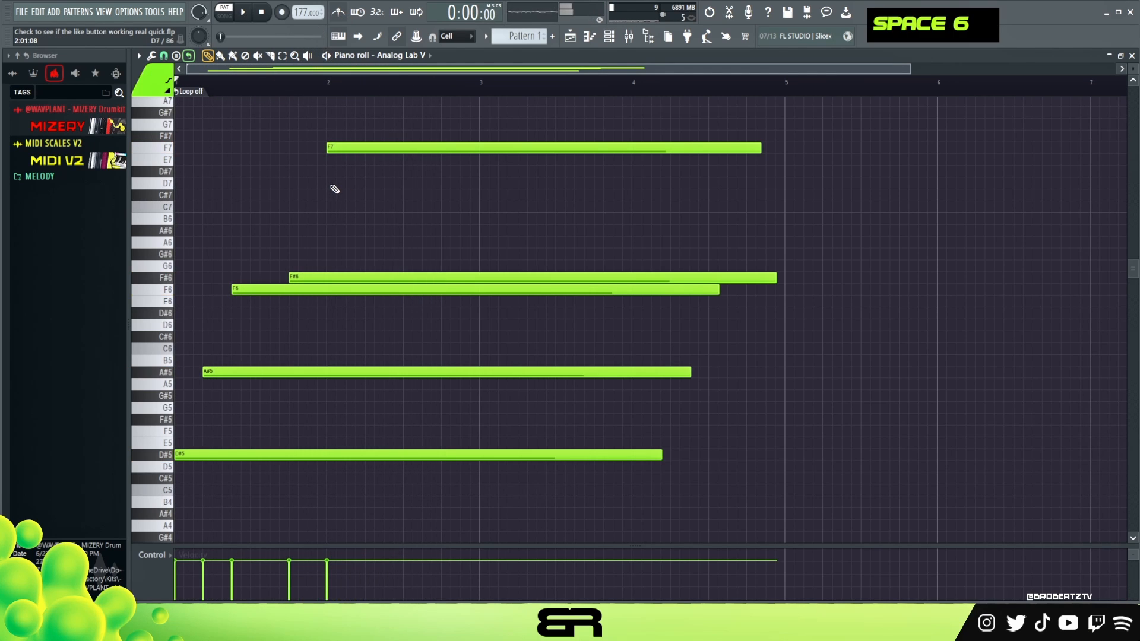
# Select the whole phrase and duplicate it to start at bar 5.
pyautogui.hotkey('ctrl', 'a')
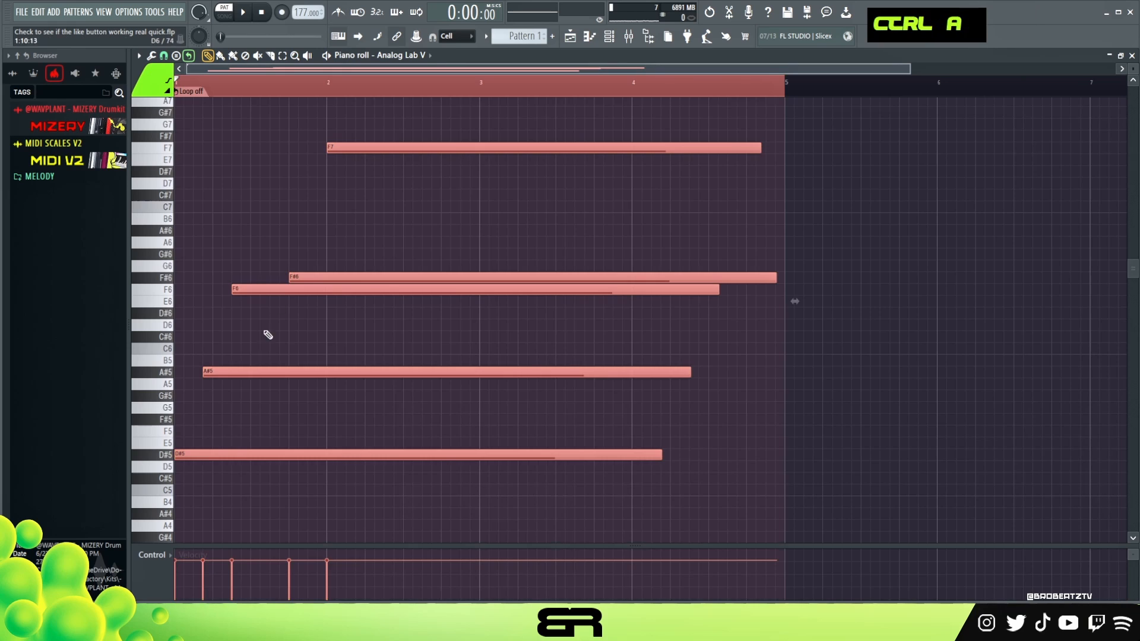
pyautogui.keyDown('shift'); pyautogui.moveTo(224, 453); pyautogui.dragTo(828, 446); pyautogui.keyUp('shift')
# Shorten the first phrase's notes so F7 ends at bar 3, and trim F#6 to end before bar 3.
pyautogui.keyDown('ctrl'); pyautogui.moveTo(719, 495); pyautogui.dragTo(562, 144); pyautogui.keyUp('ctrl')
pyautogui.keyDown('alt'); pyautogui.moveTo(762, 148); pyautogui.dragTo(480, 175); pyautogui.keyUp('alt')
pyautogui.rightClick(481, 177)
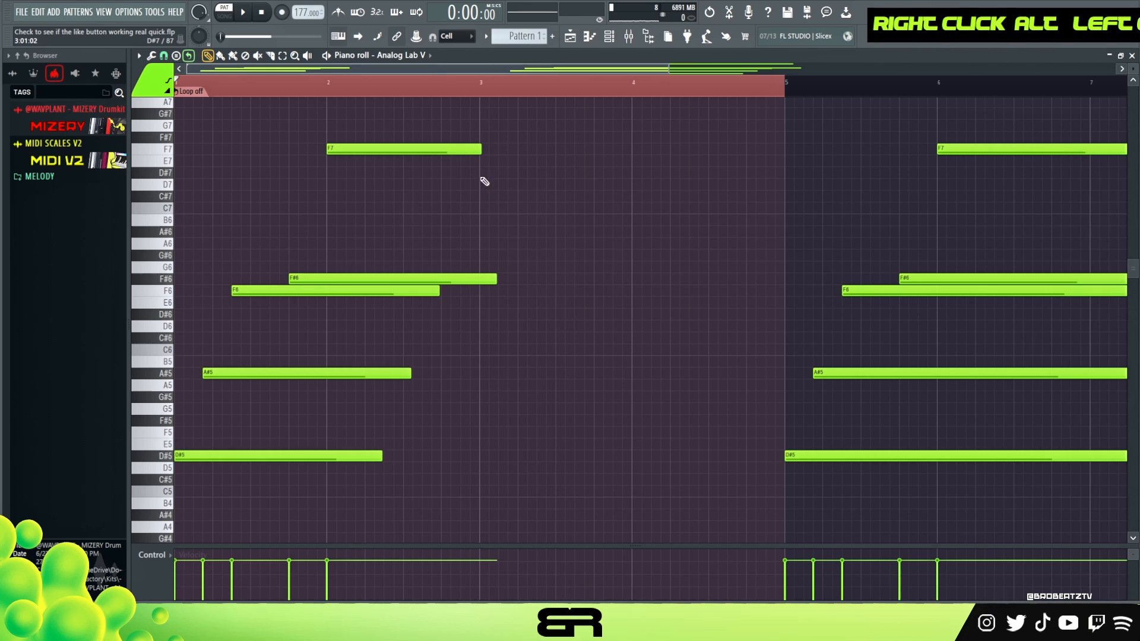
pyautogui.keyDown('alt'); pyautogui.moveTo(502, 280); pyautogui.dragTo(450, 293); pyautogui.keyUp('alt')
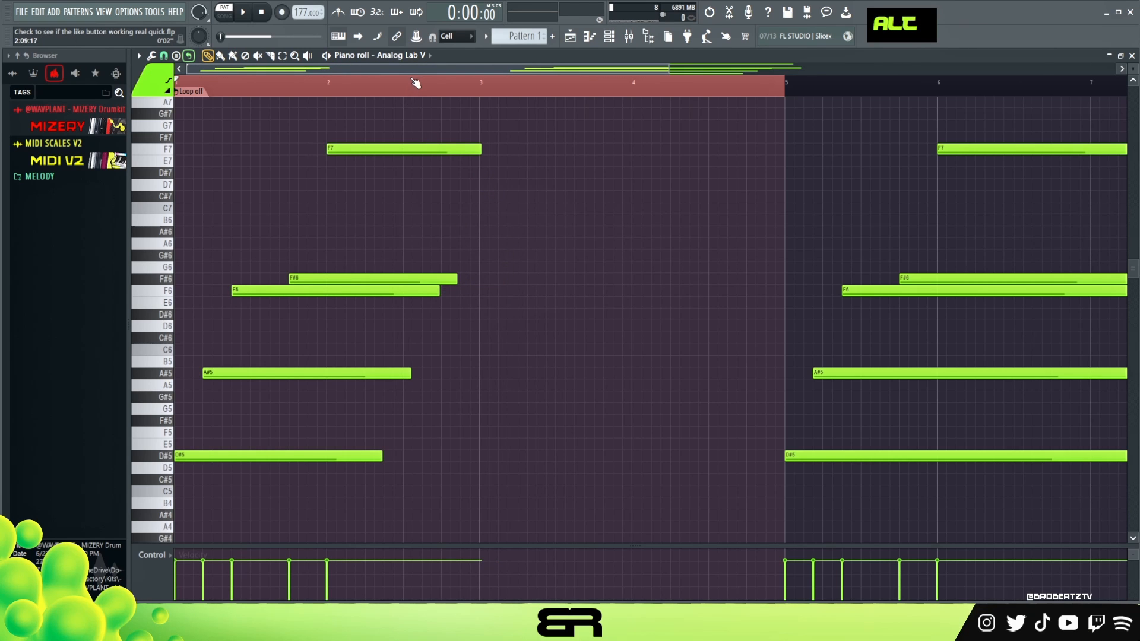
# In the second phrase, lower the A#5 note to G#5 and add a new A#5 note at step 9 of bar 5.
pyautogui.scroll(-8, 415, 82)
pyautogui.rightClick(488, 275)
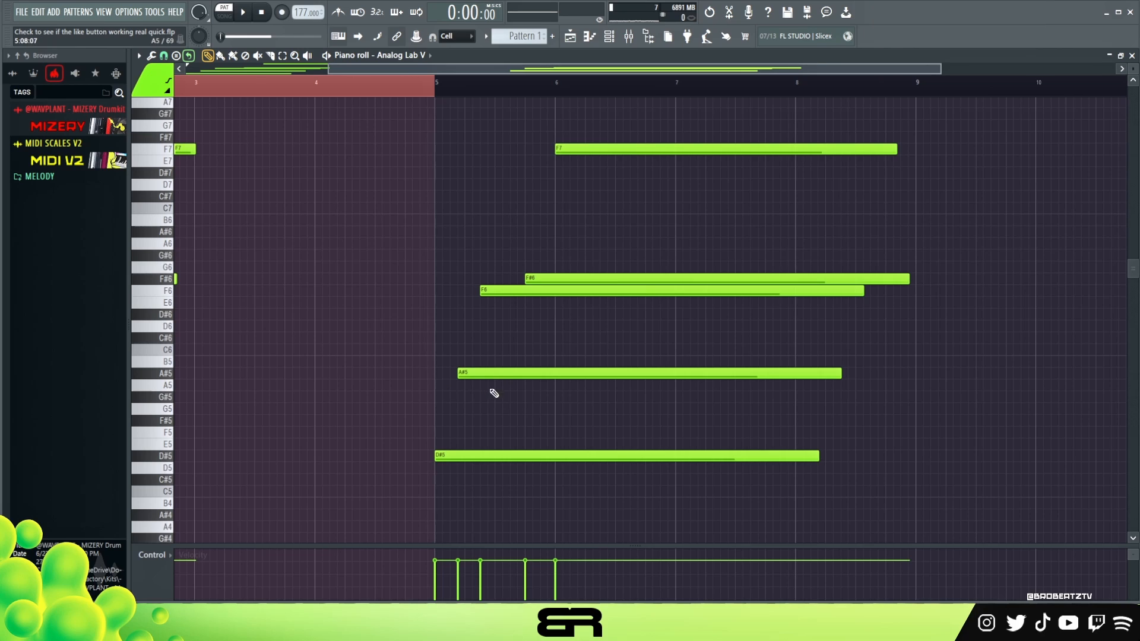
pyautogui.moveTo(492, 370); pyautogui.dragTo(493, 398)
pyautogui.moveTo(531, 297)
pyautogui.mouseDown()
pyautogui.moveTo(532, 380)
pyautogui.moveTo(533, 294)
pyautogui.mouseUp()
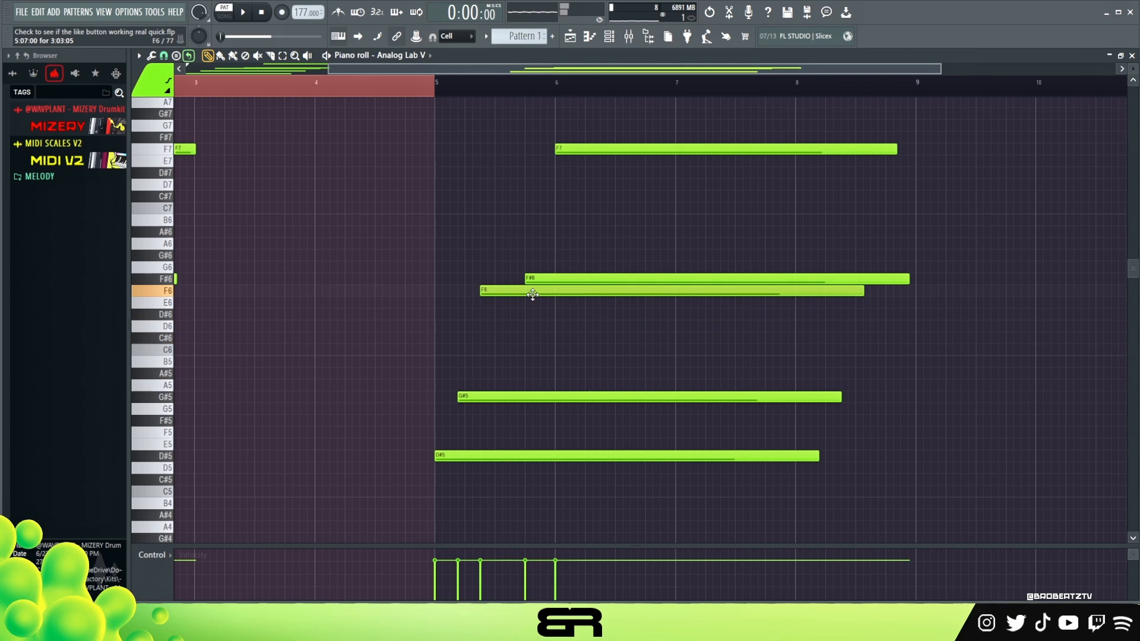
pyautogui.keyDown('alt'); pyautogui.rightClick(438, 440); pyautogui.keyUp('alt')
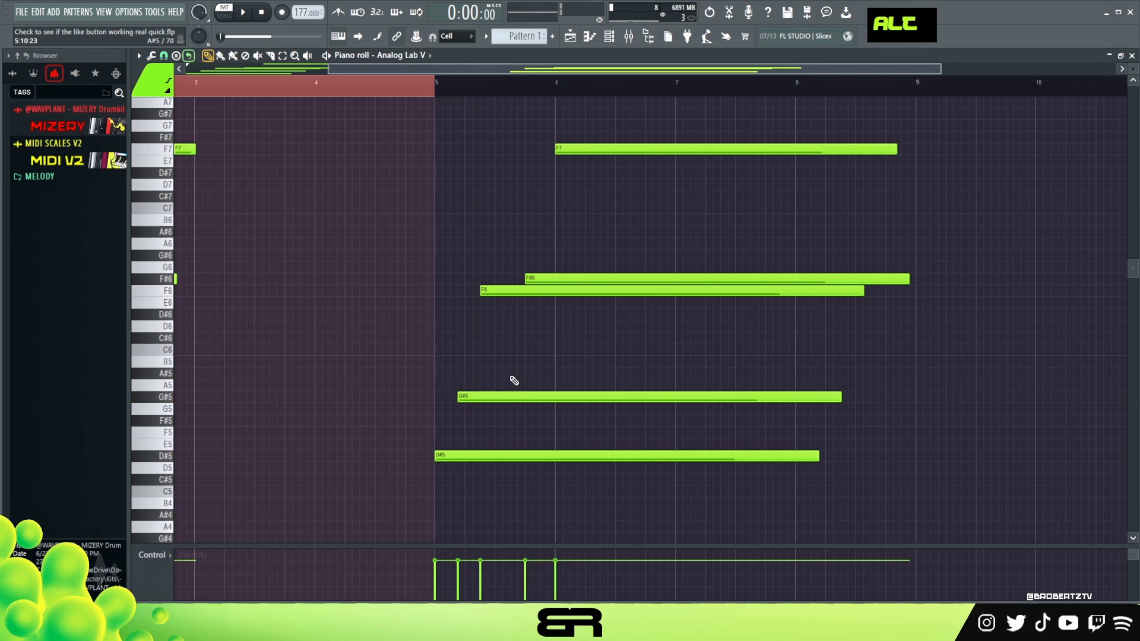
pyautogui.moveTo(524, 364)
pyautogui.mouseDown()
pyautogui.moveTo(507, 346)
pyautogui.moveTo(504, 372)
pyautogui.moveTo(538, 376)
pyautogui.mouseUp()
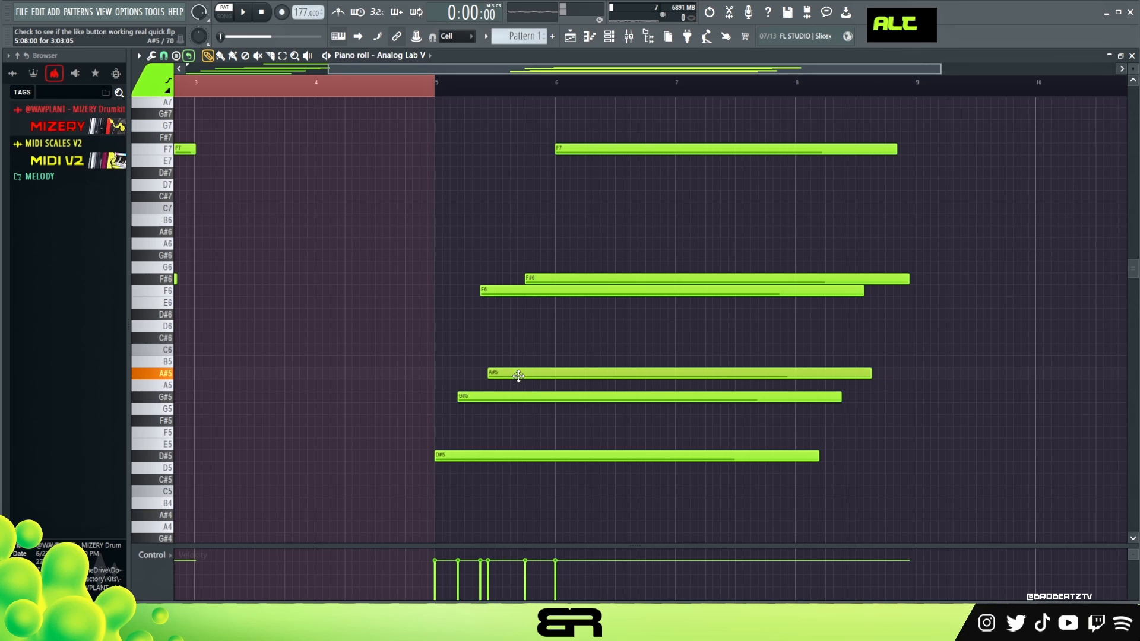
# Delete F7 from the second phrase and move its F#6 note to start at bar 6.
pyautogui.hscroll(-4, 326, 365)
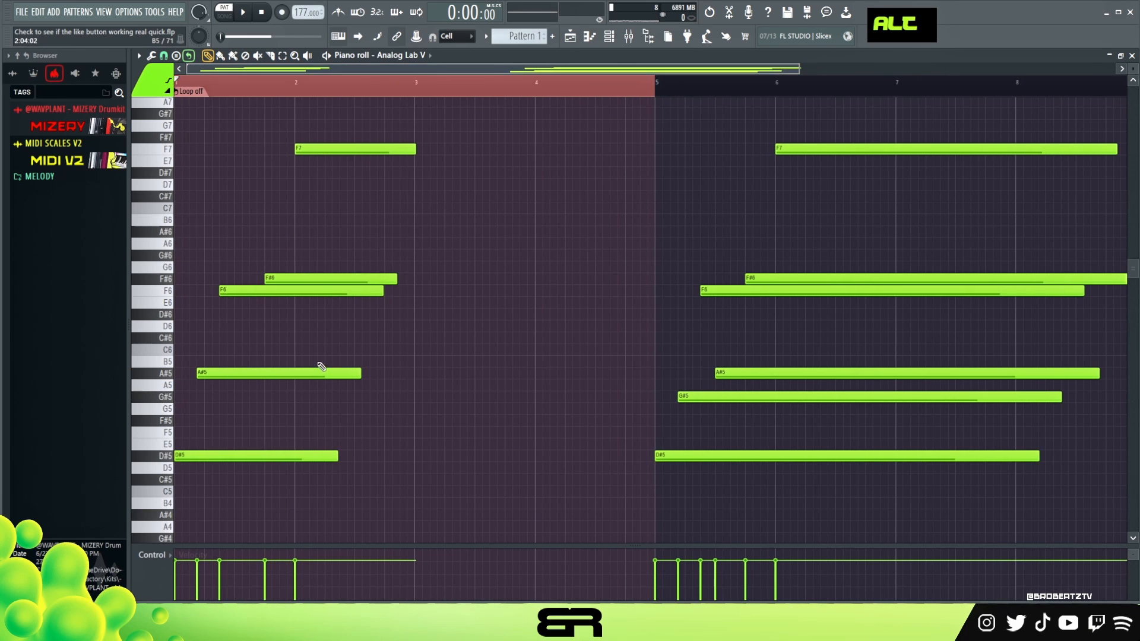
pyautogui.moveTo(799, 69); pyautogui.dragTo(908, 69)
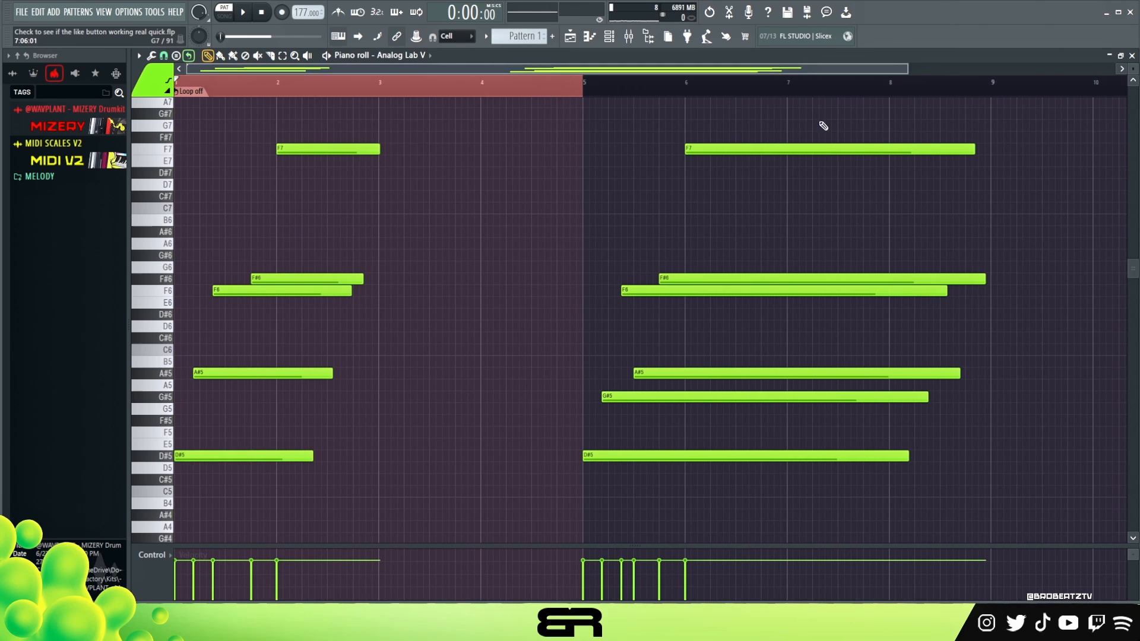
pyautogui.keyDown('alt'); pyautogui.rightClick(226, 286); pyautogui.keyUp('alt')
pyautogui.keyDown('alt'); pyautogui.rightClick(631, 332); pyautogui.keyUp('alt')
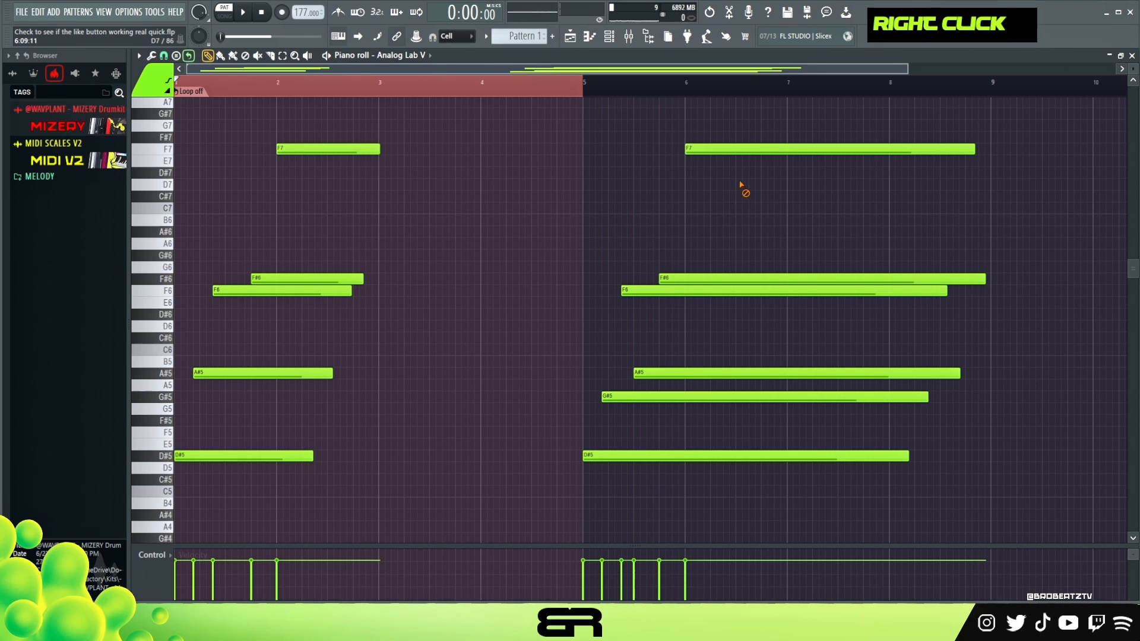
pyautogui.rightClick(742, 149)
pyautogui.moveTo(685, 279); pyautogui.dragTo(699, 278)
# Add a D#6 note to the second phrase, starting at step 13 of bar 5.
pyautogui.click(672, 314)
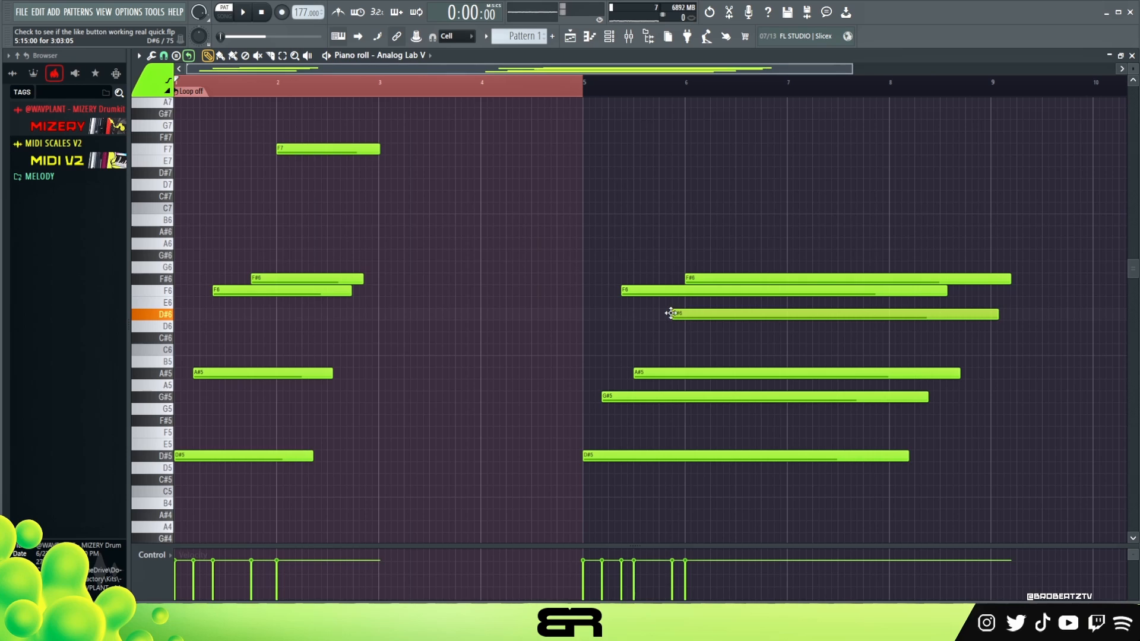
pyautogui.moveTo(705, 320); pyautogui.dragTo(698, 315)
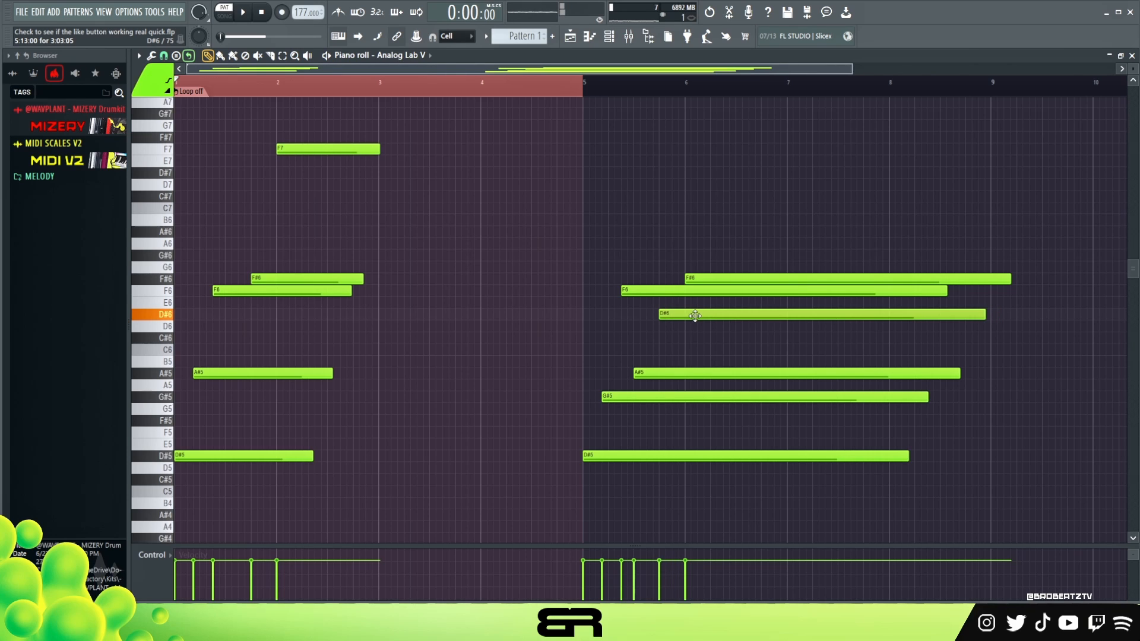
# Shorten all the second phrase's notes together so F#6 ends just before bar 8.
pyautogui.moveTo(956, 201); pyautogui.dragTo(784, 543)
pyautogui.moveTo(1012, 266); pyautogui.dragTo(861, 274)
pyautogui.rightClick(652, 240)
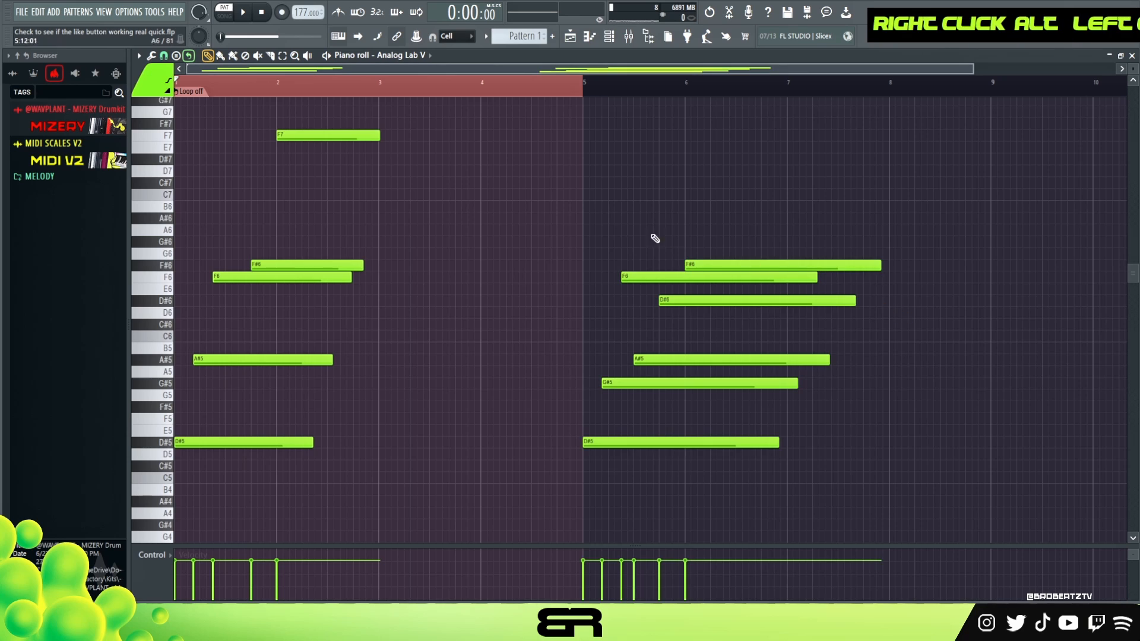
# Play the pattern, clear the timeline selection, and replay the second phrase from bar 5.
pyautogui.press('space')
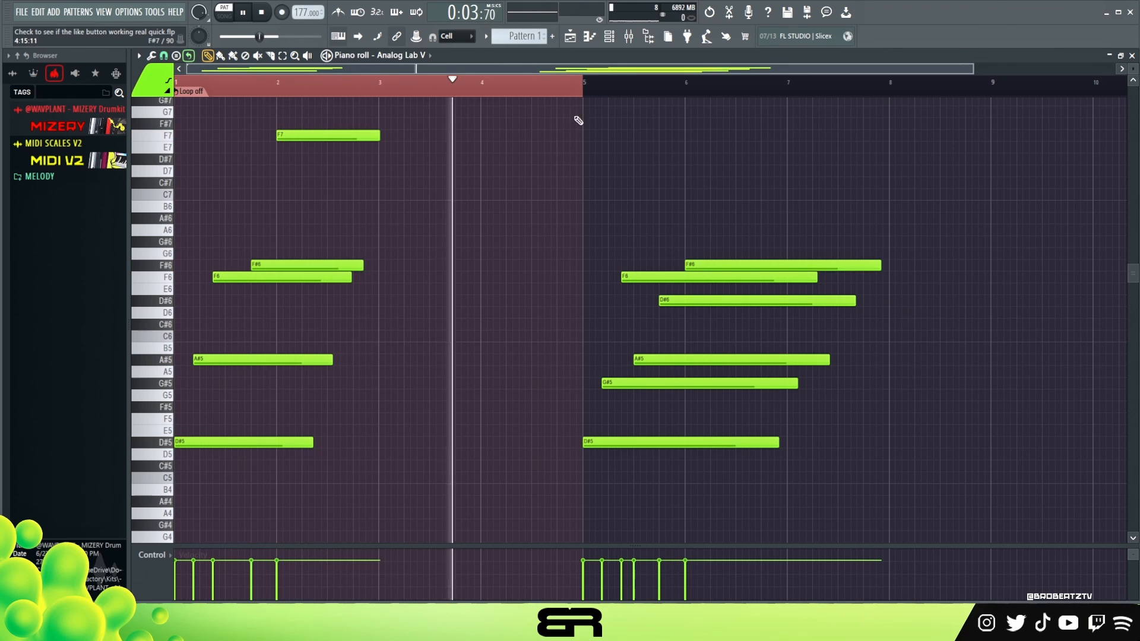
pyautogui.press('space')
pyautogui.press('space')
pyautogui.doubleClick(590, 90)
pyautogui.press('space')
pyautogui.press('space')
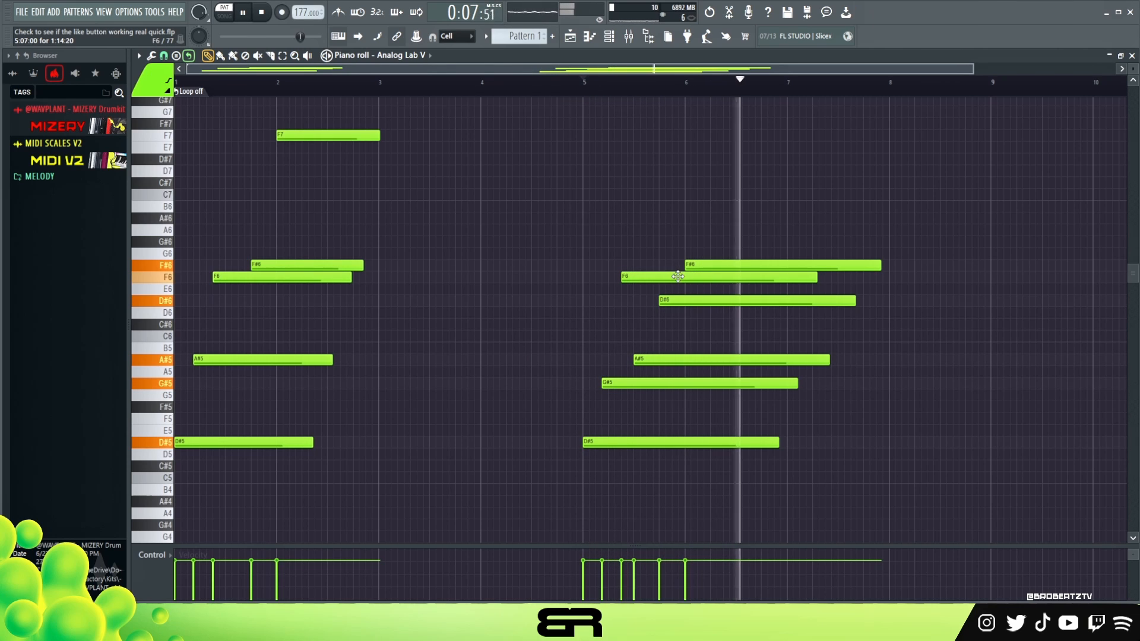
pyautogui.press('space')
pyautogui.press('space')
pyautogui.press('space')
pyautogui.press('space')
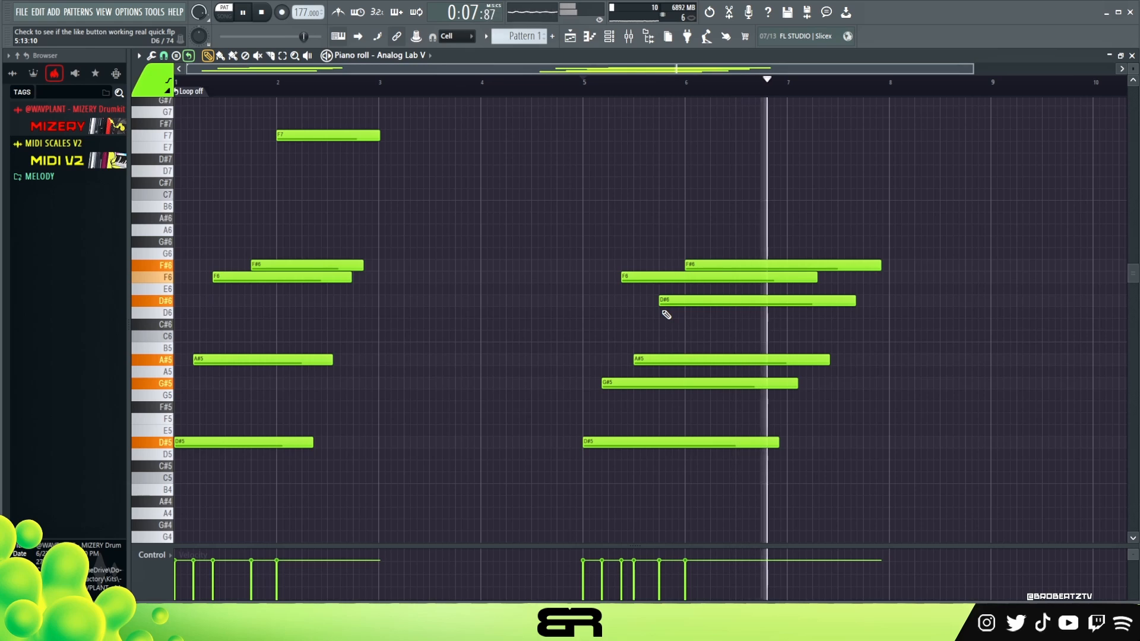
# Shorten the second phrase's G#5 note to end near the middle of bar 5.
pyautogui.press('space')
pyautogui.moveTo(798, 383); pyautogui.dragTo(639, 400)
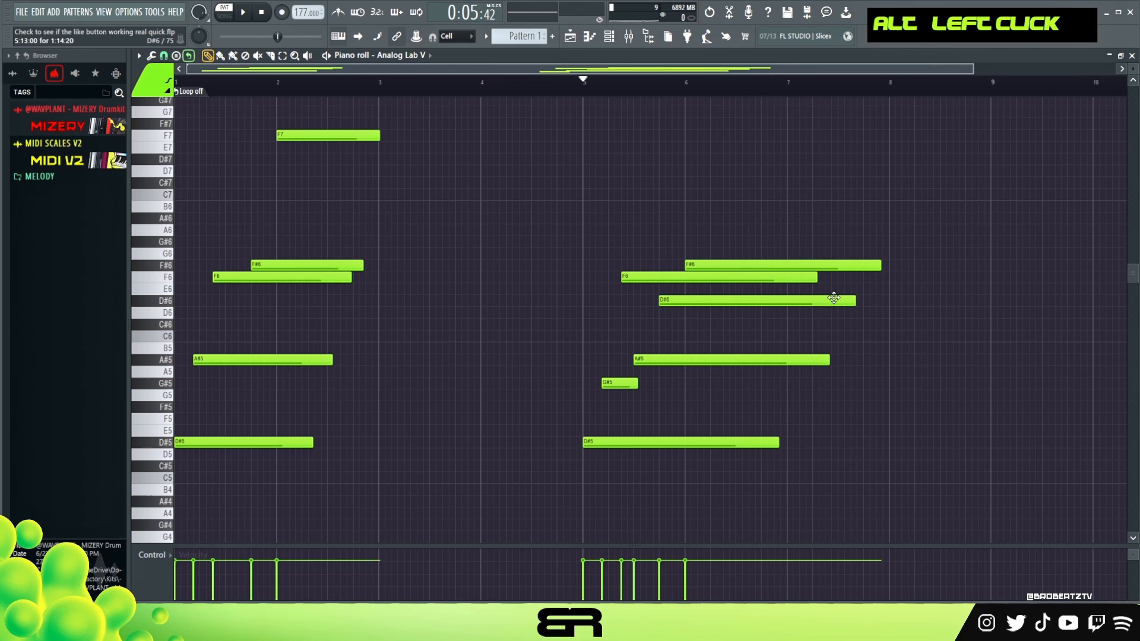
# Shorten the second phrase's D#6 note to end about a quarter into bar 6, and play the phrase back.
pyautogui.moveTo(855, 301); pyautogui.dragTo(691, 317)
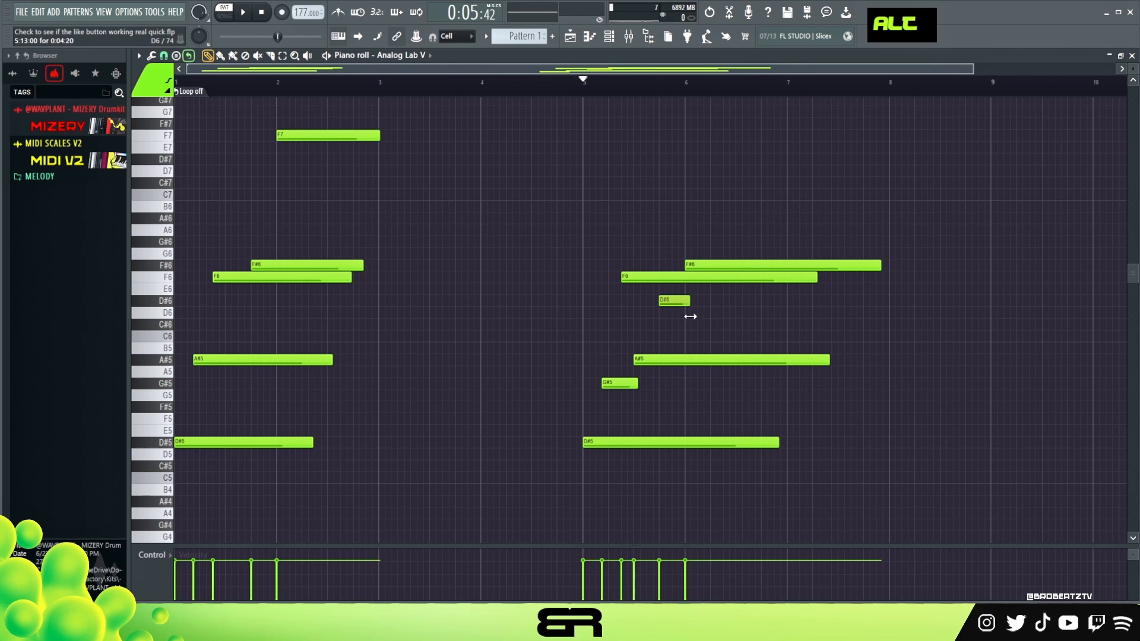
pyautogui.press('space')
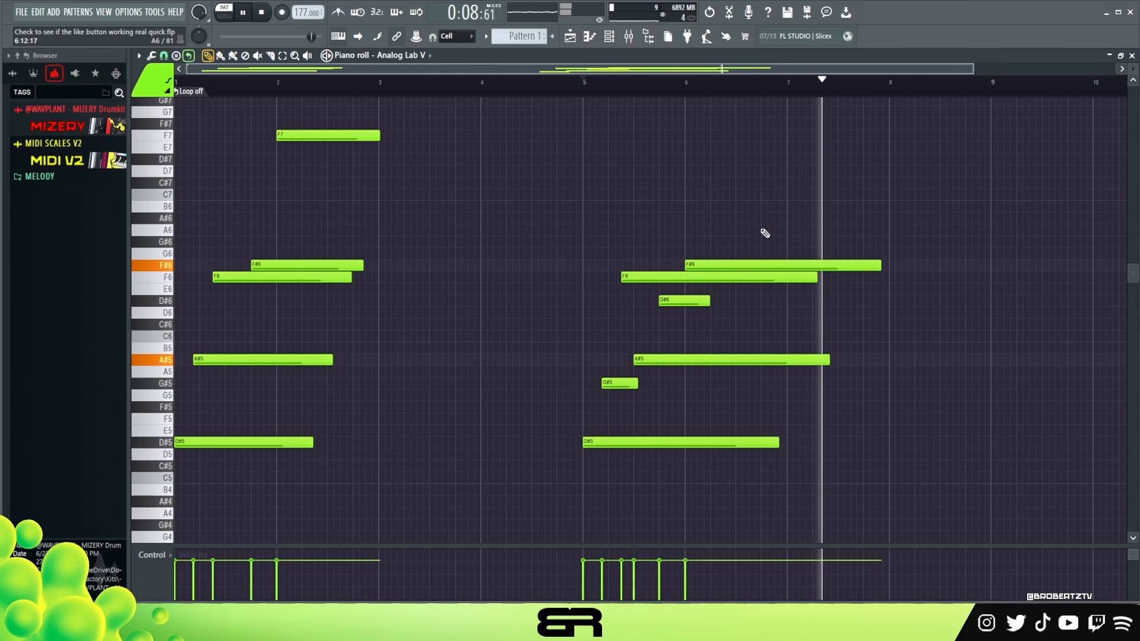
pyautogui.press('space')
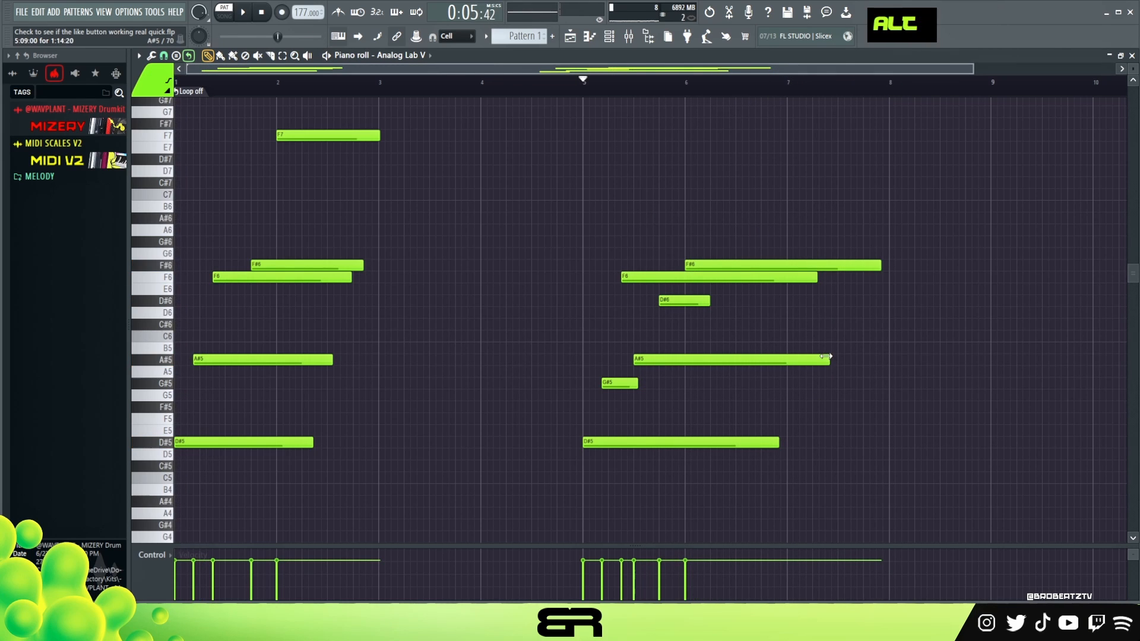
# End the second phrase's A#5 at bar 7, extend its D#5 into bar 7, and lengthen the first phrase's D#5 and A#5.
pyautogui.moveTo(828, 360); pyautogui.dragTo(788, 360)
pyautogui.moveTo(773, 441); pyautogui.dragTo(823, 441)
pyautogui.keyDown('ctrl'); pyautogui.moveTo(339, 461); pyautogui.dragTo(360, 361); pyautogui.keyUp('ctrl')
pyautogui.rightClick(445, 323)
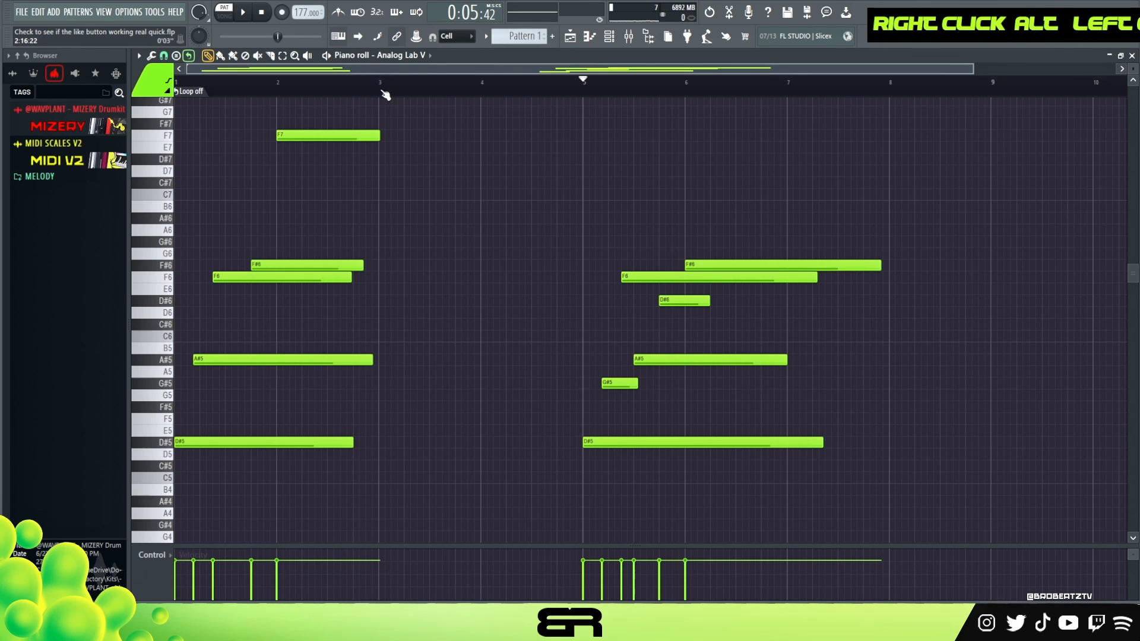
# Check the NOUMEN bank preset loaded in an Analog Lab V channel, then close the instrument.
pyautogui.click(609, 36)
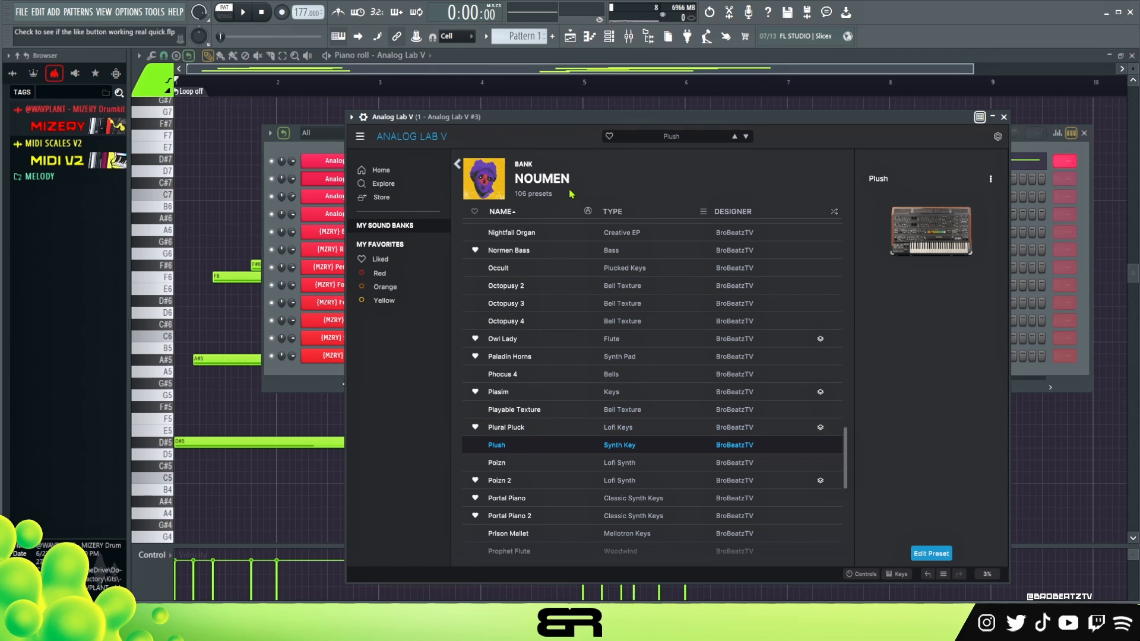
pyautogui.moveTo(571, 118); pyautogui.dragTo(548, 97)
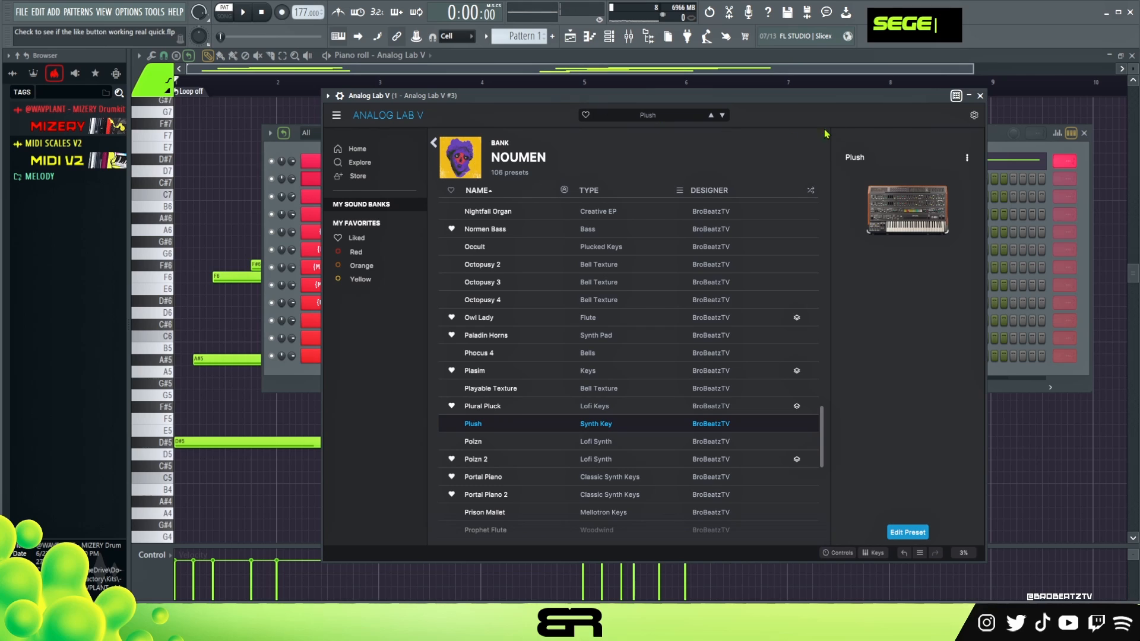
pyautogui.click(981, 96)
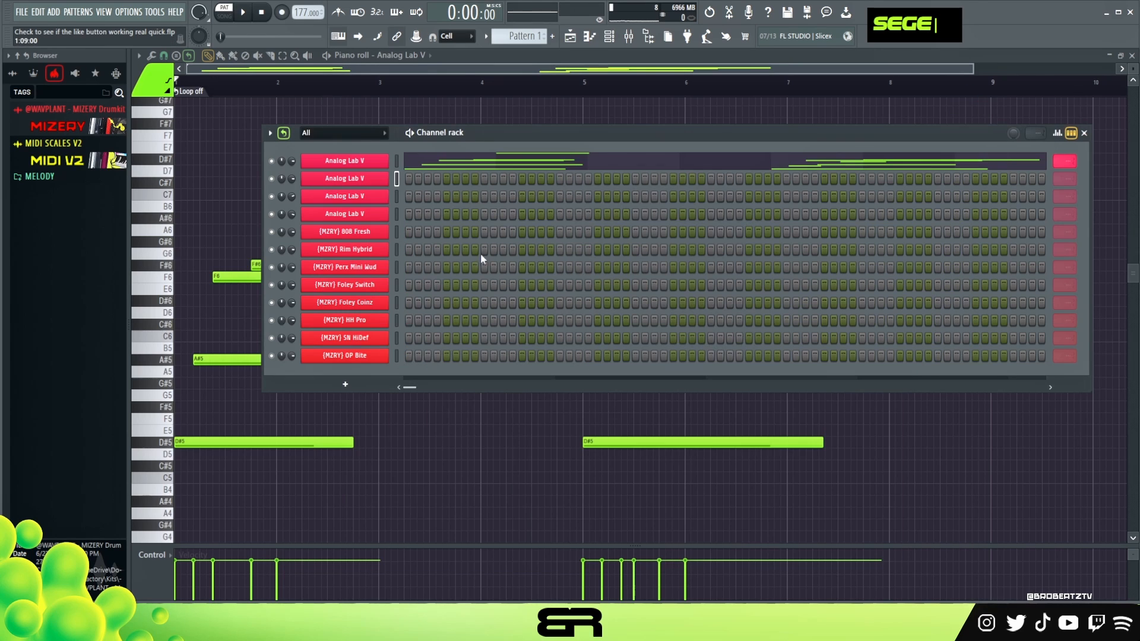
# Copy the first Analog Lab V channel's notes into the second Analog Lab V channel and show them in the piano roll.
pyautogui.rightClick(330, 167)
pyautogui.rightClick(368, 191)
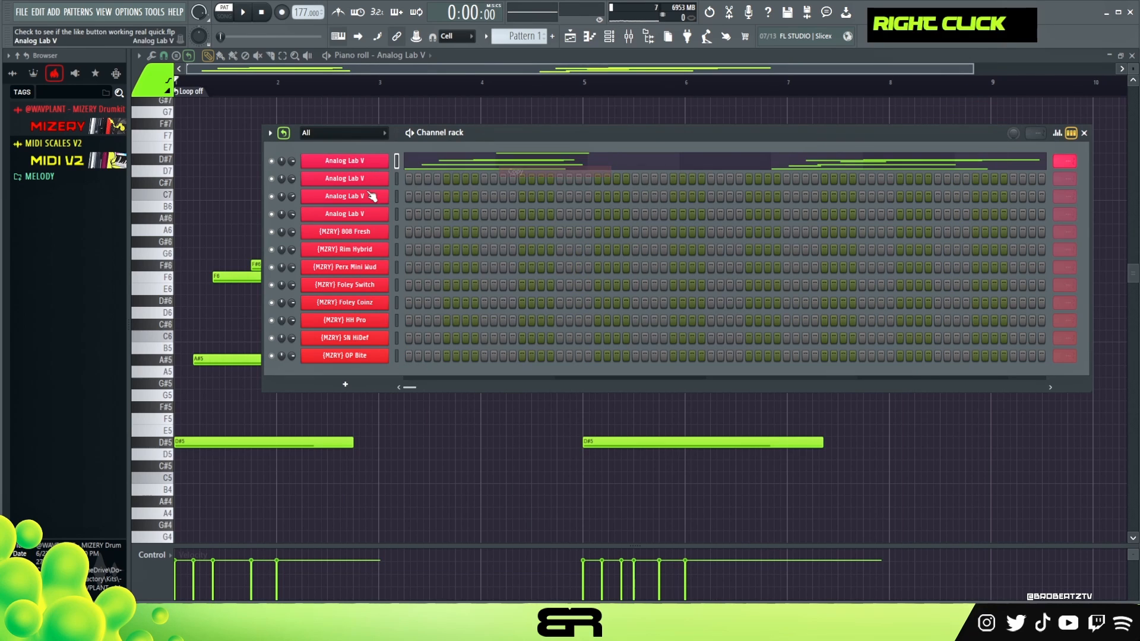
pyautogui.rightClick(348, 182)
pyautogui.click(512, 202)
pyautogui.press('F6')
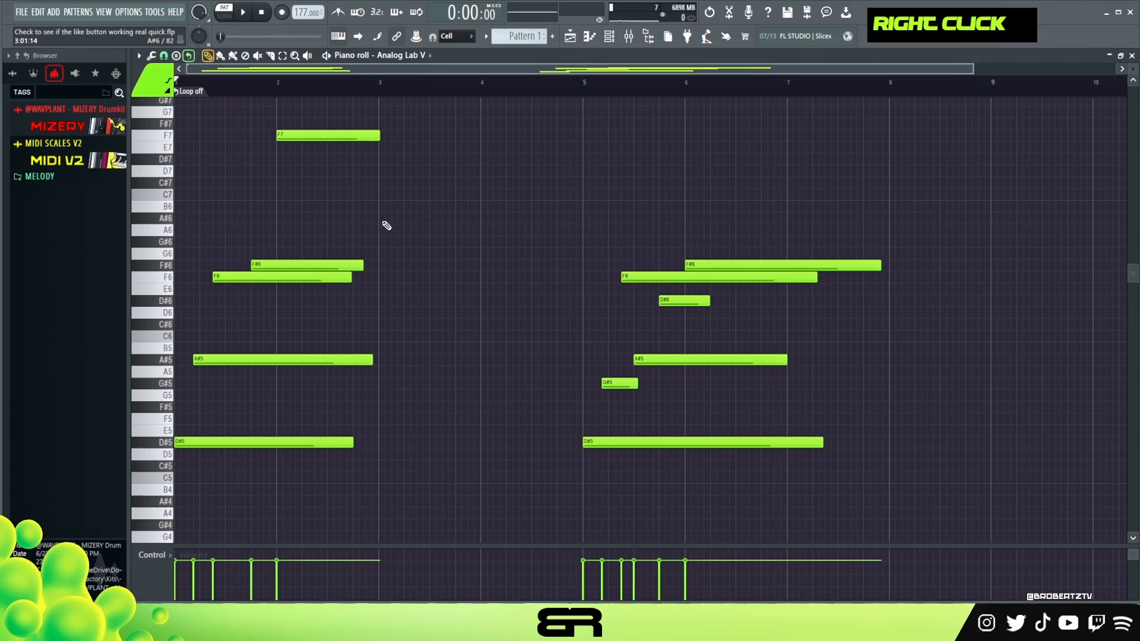
# Align the first phrase's A#5, F6, F#6 and F7 notes to the start of bar 1, forming a block chord.
pyautogui.moveTo(260, 284); pyautogui.dragTo(222, 284)
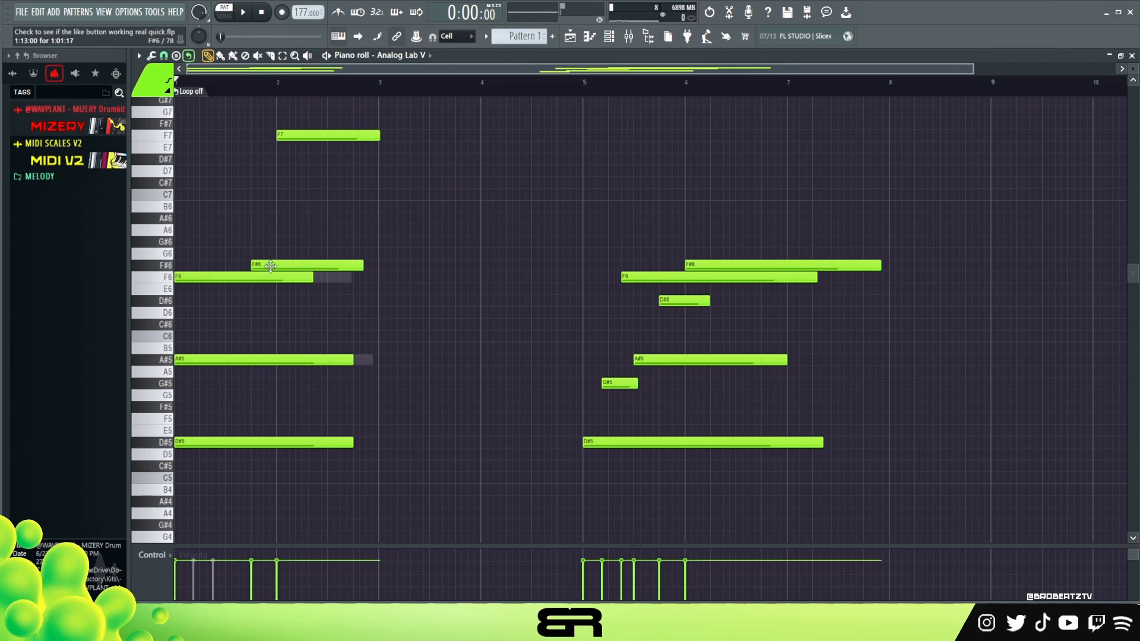
pyautogui.moveTo(332, 265); pyautogui.dragTo(256, 265)
pyautogui.moveTo(304, 139); pyautogui.dragTo(203, 139)
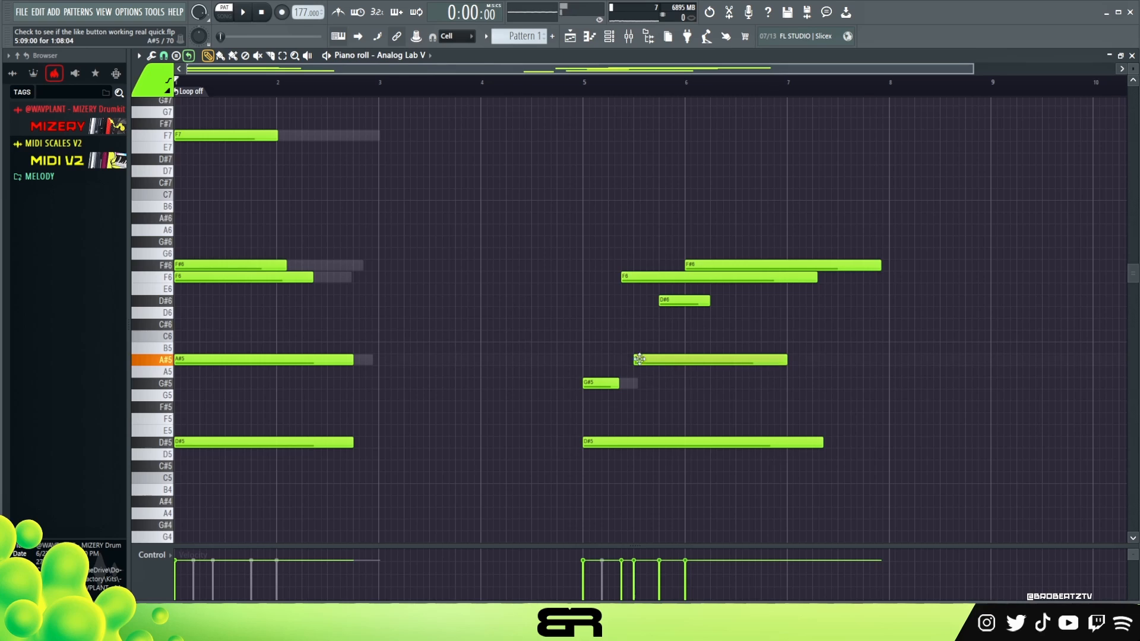
# Align the second phrase's A#5, D#6, F6 and F#6 notes to the start of bar 5, extending D#6 to nearly bar 7.
pyautogui.moveTo(646, 358); pyautogui.dragTo(599, 361)
pyautogui.moveTo(673, 295); pyautogui.dragTo(606, 280)
pyautogui.moveTo(703, 265); pyautogui.dragTo(742, 316)
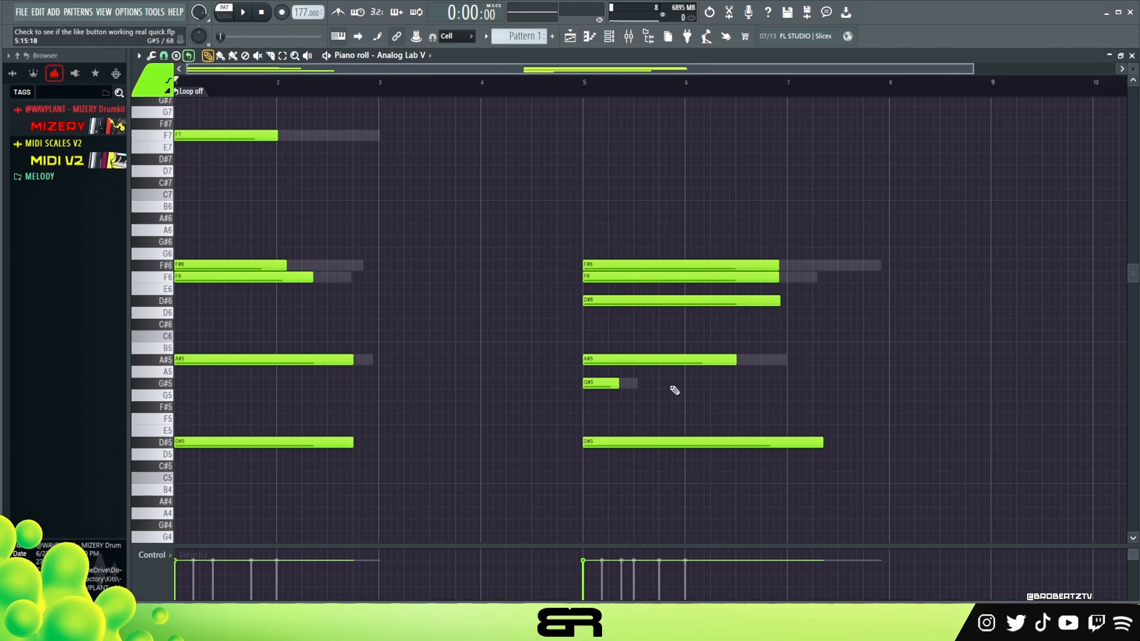
# Give all notes of both block chords the same length, slightly over one bar.
pyautogui.hotkey('ctrl', 'a')
pyautogui.scroll(1, 635, 223)
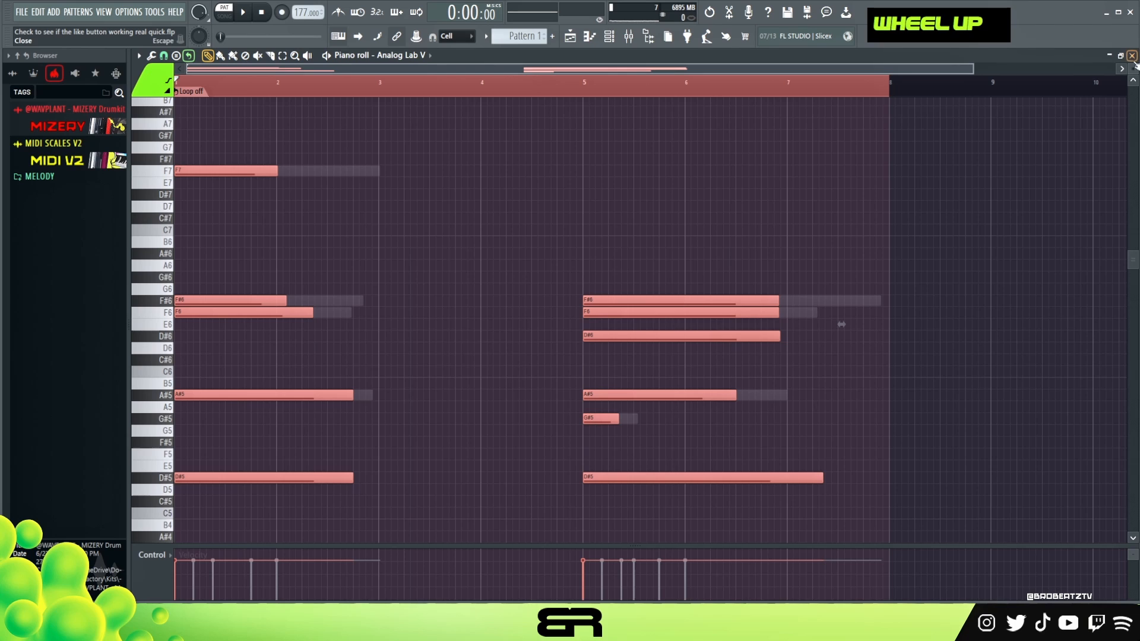
pyautogui.scroll(3, 1133, 69)
pyautogui.hotkey('shift', 'd')
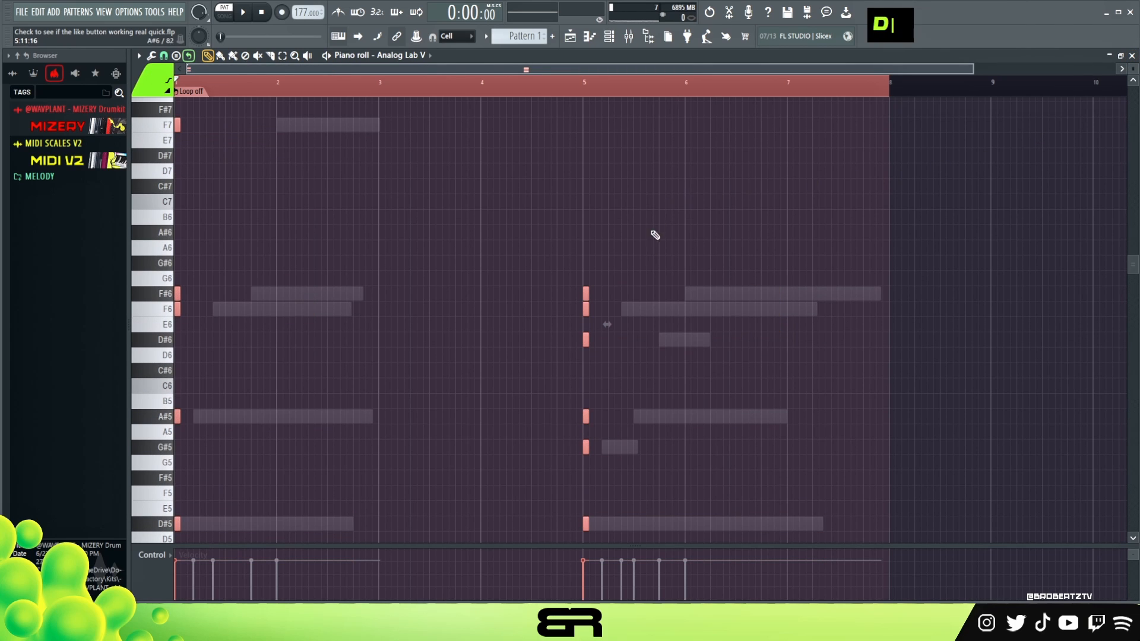
pyautogui.moveTo(590, 295); pyautogui.dragTo(692, 295)
pyautogui.rightClick(509, 229)
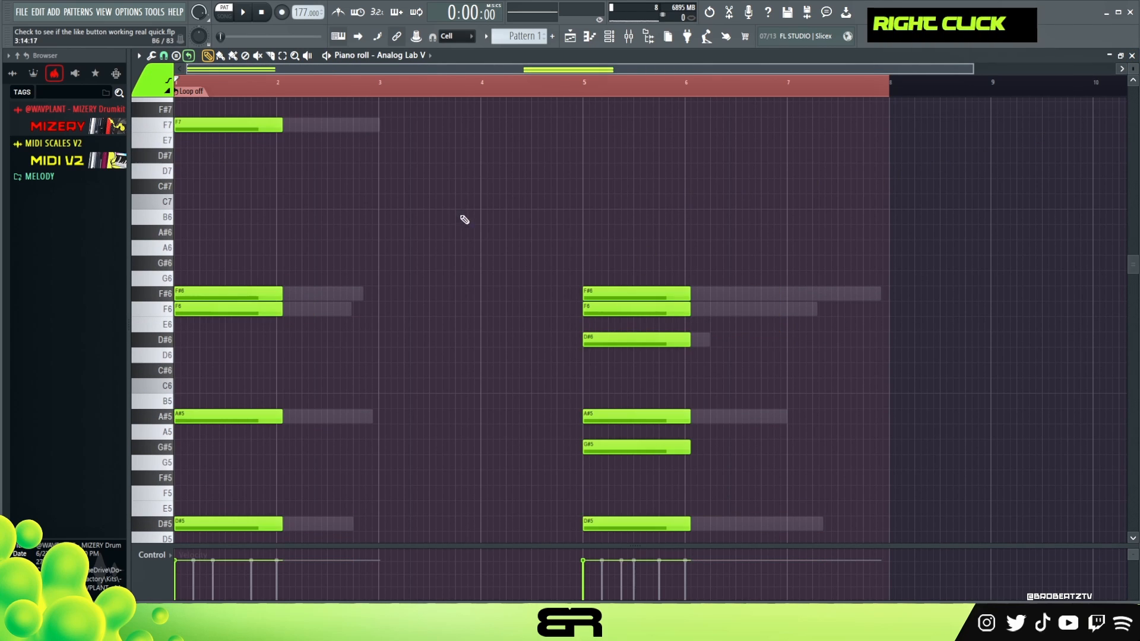
# Play the pattern to hear both block chords over the staggered melody.
pyautogui.press('space')
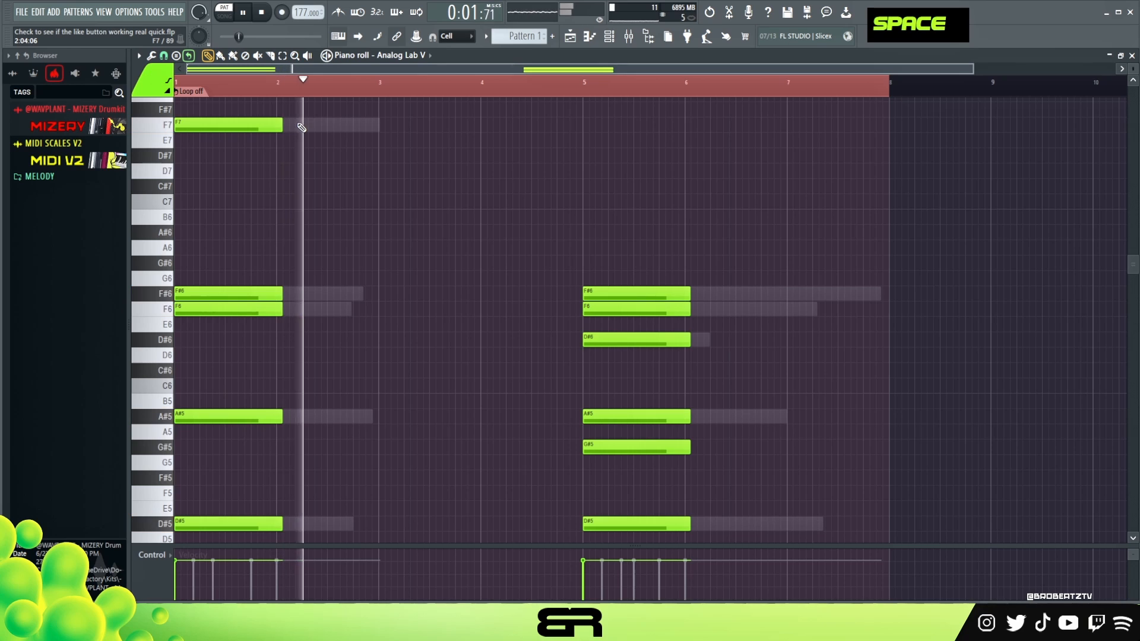
pyautogui.press('space')
pyautogui.press('space')
pyautogui.scroll(-3, 502, 232)
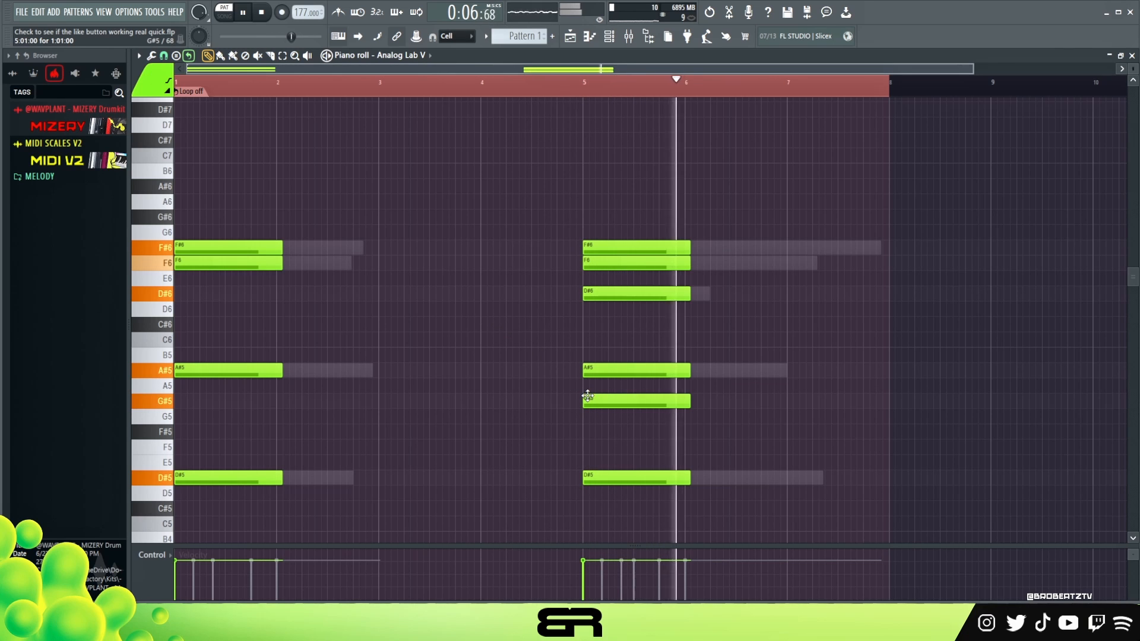
pyautogui.press('space')
pyautogui.press('space')
# Double the A#5 note of the bar 5 chord an octave higher at A#6 and listen to it.
pyautogui.keyDown('ctrl'); pyautogui.click(611, 370); pyautogui.keyUp('ctrl')
pyautogui.hotkey('ctrl', 'space')
pyautogui.hotkey('ctrl', 'Up')
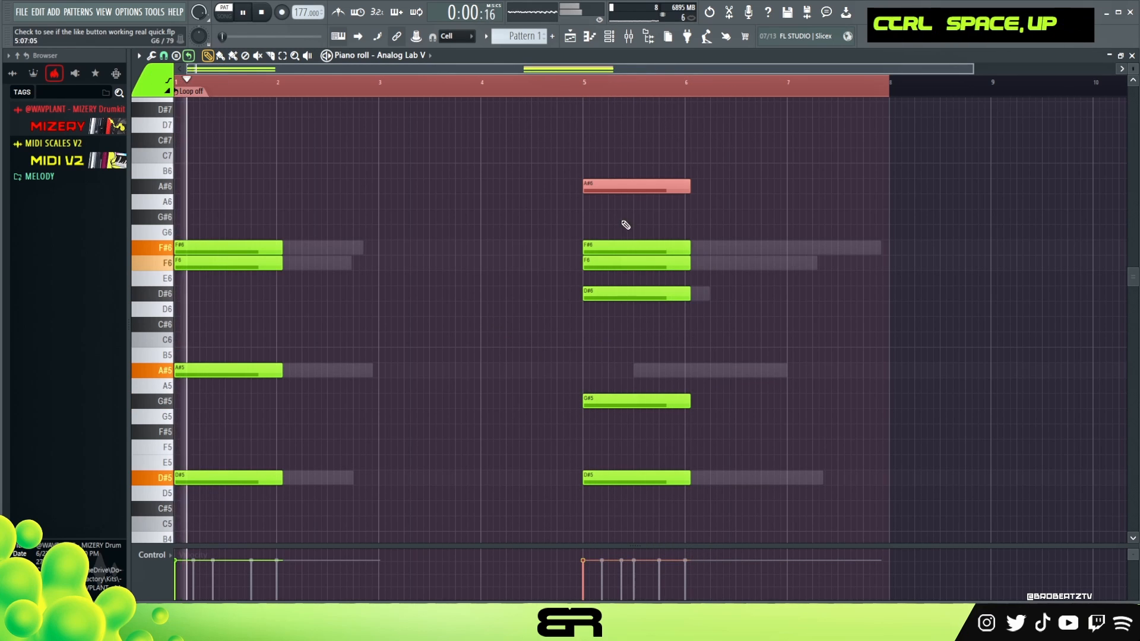
pyautogui.press('space')
pyautogui.keyDown('ctrl'); pyautogui.click(607, 192); pyautogui.keyUp('ctrl')
pyautogui.keyDown('shift'); pyautogui.click(605, 192); pyautogui.keyUp('shift')
pyautogui.hotkey('ctrl', 'Down')
pyautogui.press('space')
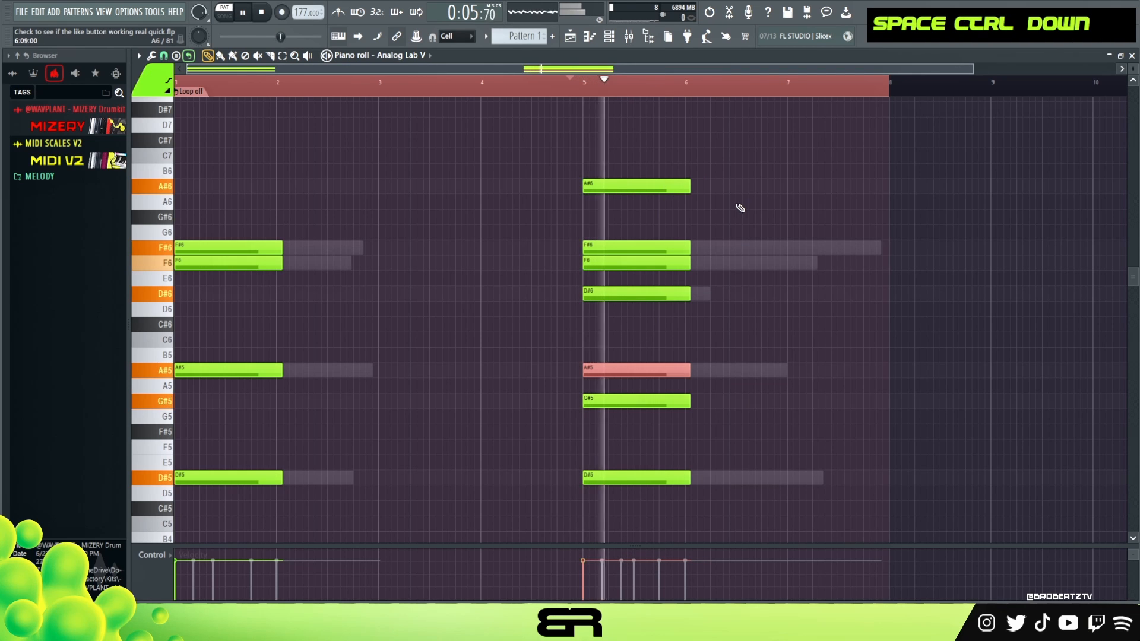
pyautogui.rightClick(769, 247)
pyautogui.press('space')
# Try the bar 5 chord without its F#6 note during playback.
pyautogui.rightClick(644, 248)
pyautogui.press('space')
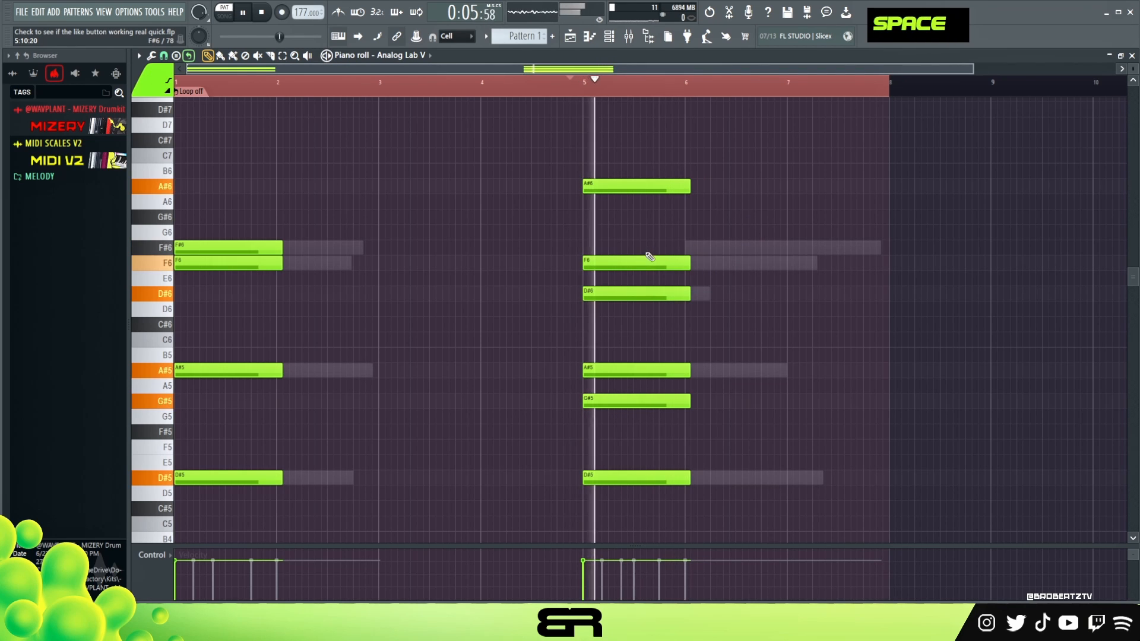
pyautogui.press('space')
pyautogui.hotkey('ctrl', 'z')
# Delete the F6 note from the bar 5 chord and play the result.
pyautogui.press('space')
pyautogui.rightClick(645, 263)
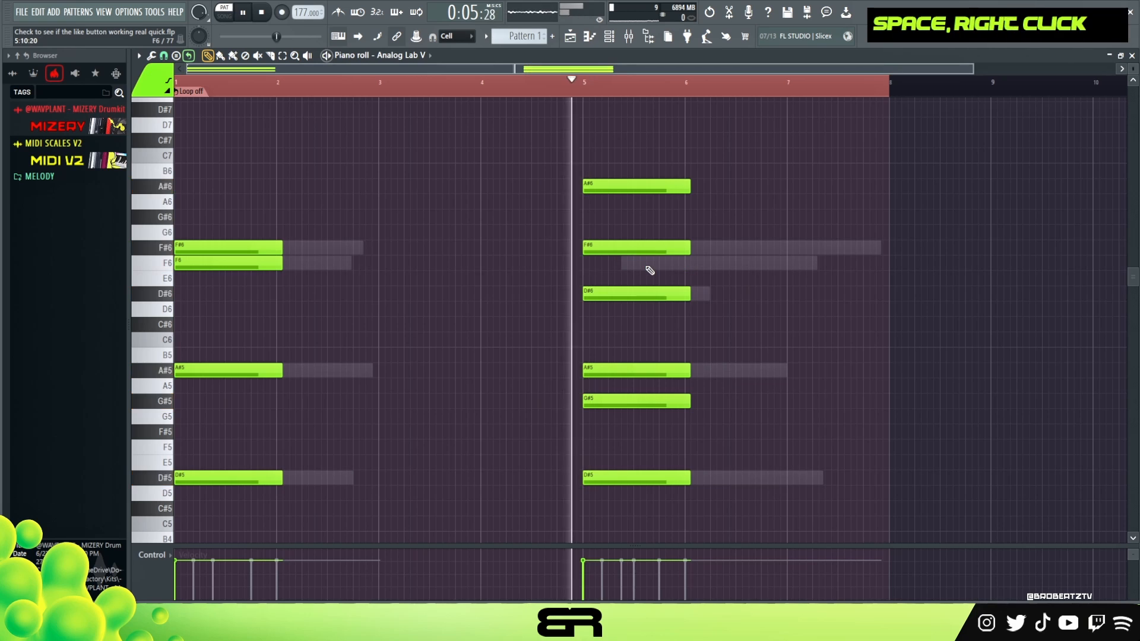
pyautogui.hotkey('ctrl', '2')
pyautogui.press('space')
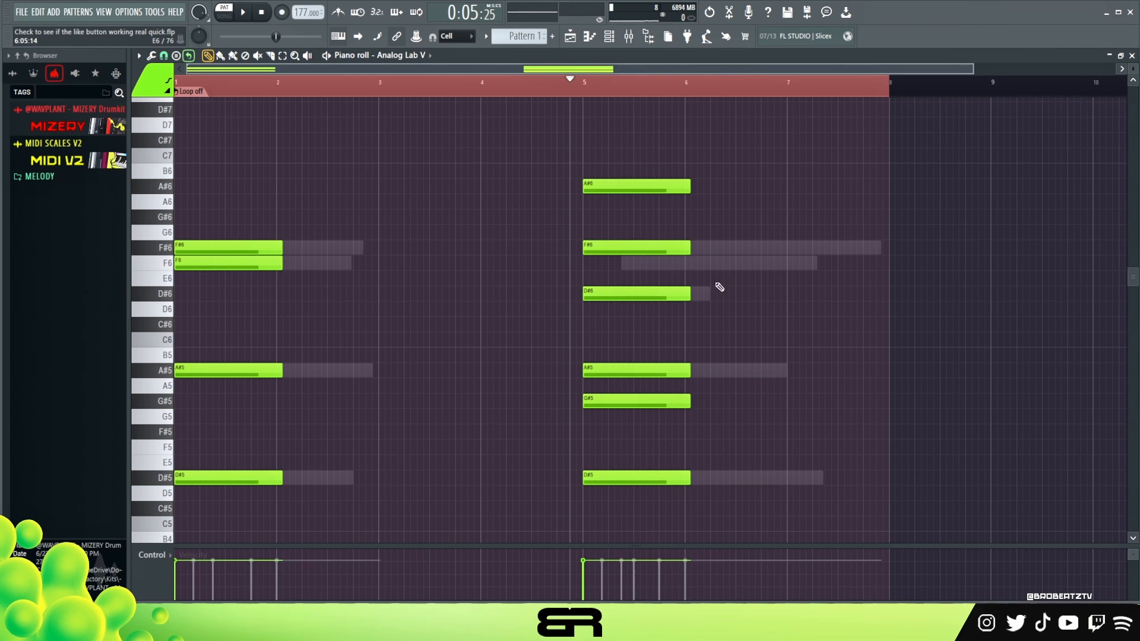
pyautogui.press('space')
pyautogui.press('space')
# Try the bar 5 chord without its G#5 note, comparing it in playback.
pyautogui.press('space')
pyautogui.rightClick(644, 402)
pyautogui.hotkey('ctrl', 'z')
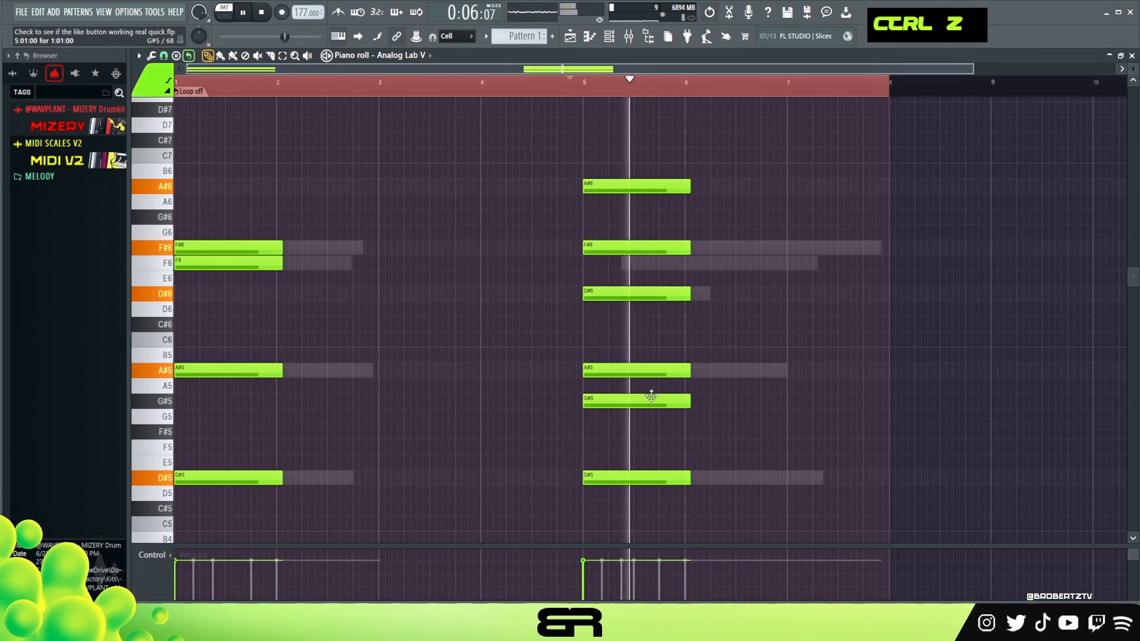
pyautogui.press('space')
pyautogui.press('space')
pyautogui.rightClick(670, 405)
pyautogui.press('space')
pyautogui.press('space')
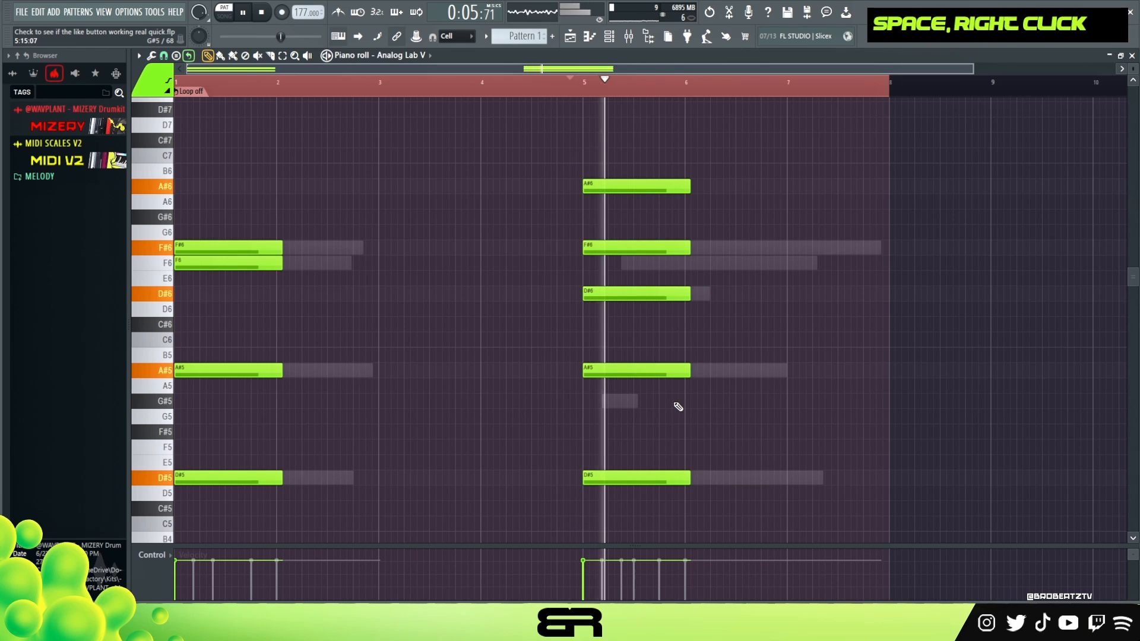
pyautogui.press('space')
pyautogui.hotkey('ctrl', 'z')
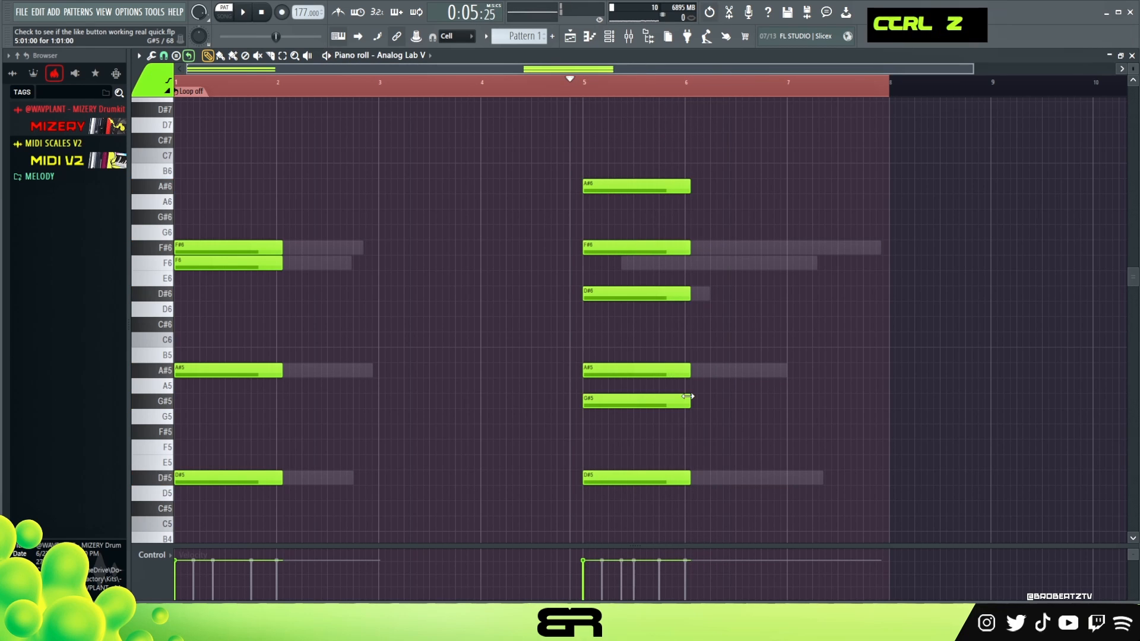
pyautogui.press('space')
# Lower the velocity of all the chord notes slightly, play the result, and clear the note and timeline selections.
pyautogui.press('space')
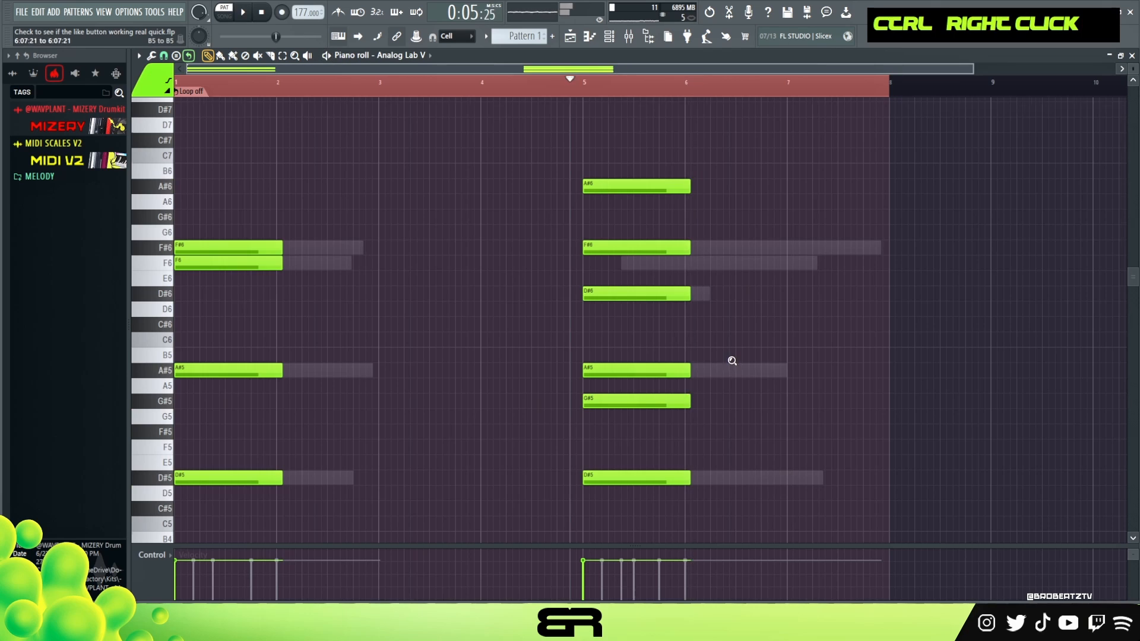
pyautogui.keyDown('ctrl'); pyautogui.rightClick(726, 360); pyautogui.keyUp('ctrl')
pyautogui.hotkey('ctrl', 'a')
pyautogui.keyDown('alt'); pyautogui.scroll(-3, 552, 309); pyautogui.keyUp('alt')
pyautogui.press('space')
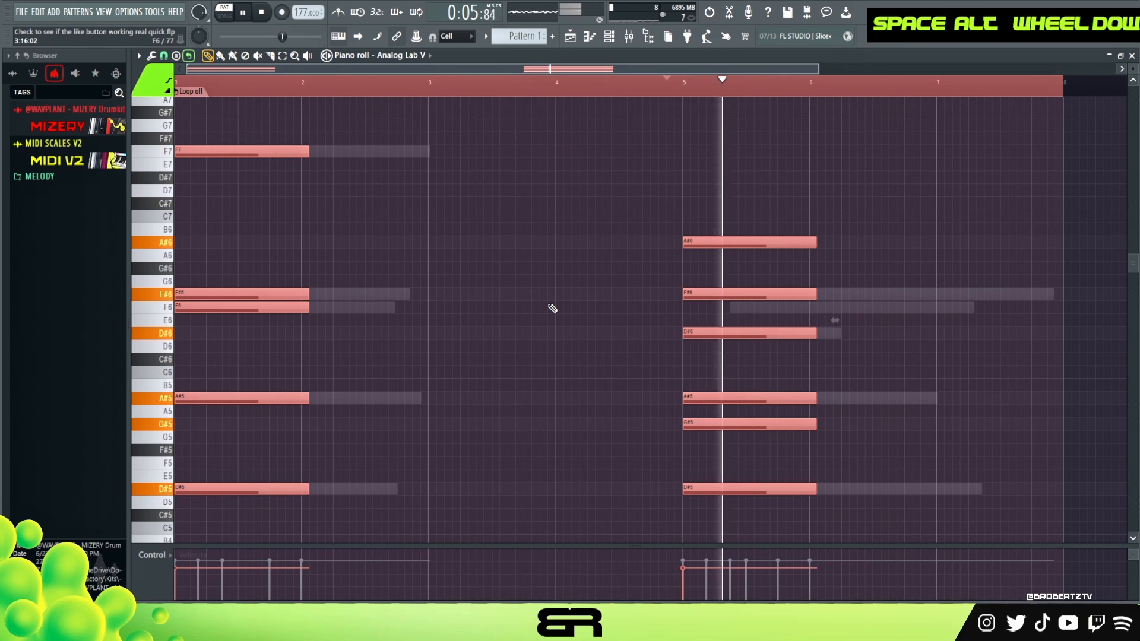
pyautogui.press('space')
pyautogui.rightClick(553, 293)
pyautogui.doubleClick(290, 82)
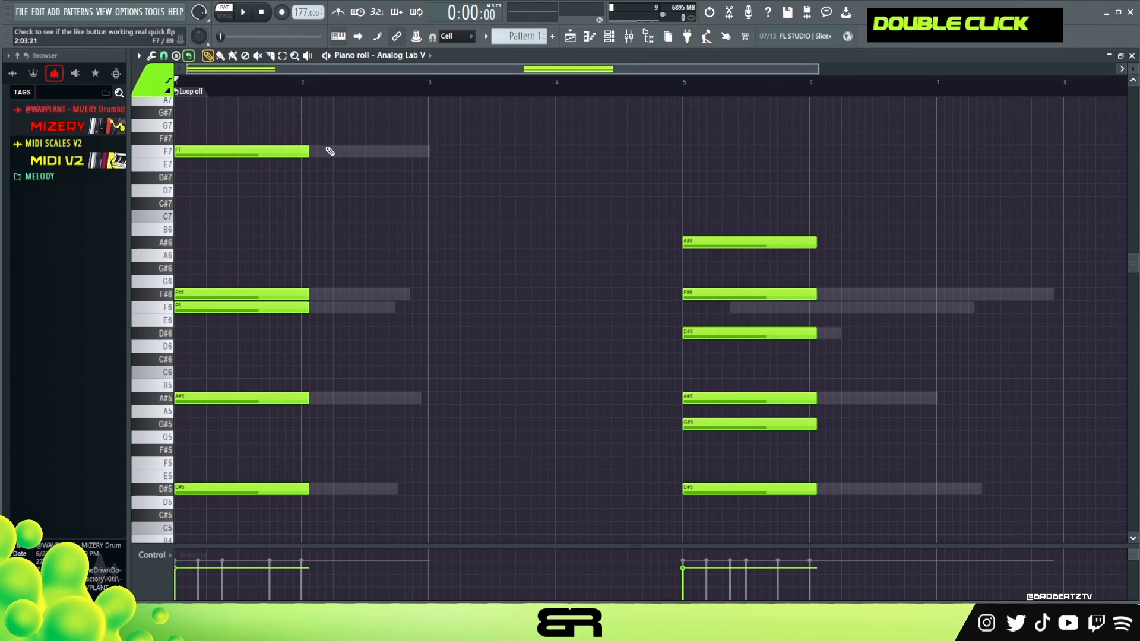
# Look over the Analog Lab V channels in the channel rack and return to the second channel's piano roll.
pyautogui.click(609, 38)
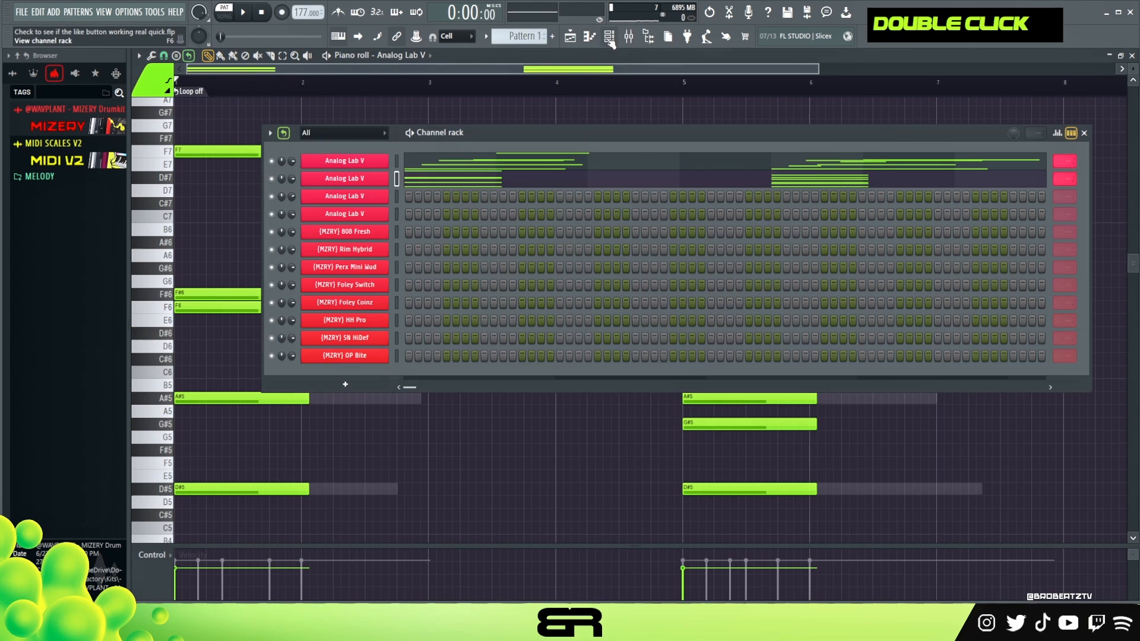
pyautogui.click(396, 196)
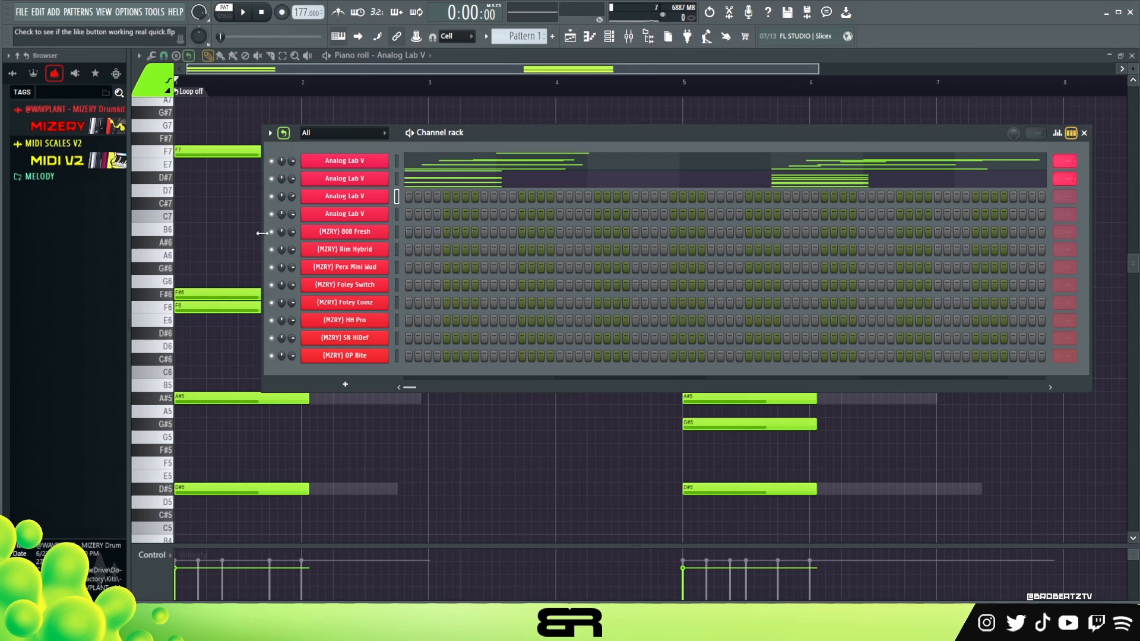
pyautogui.click(432, 181)
pyautogui.click(441, 190)
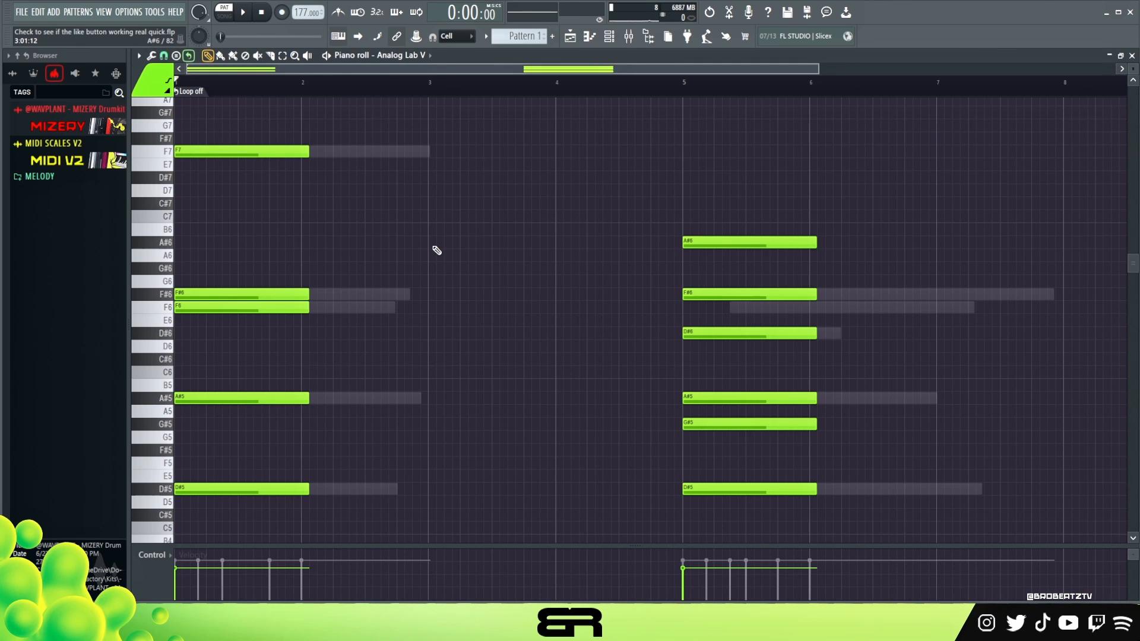
pyautogui.scroll(-1, 435, 257)
pyautogui.keyDown('ctrl'); pyautogui.moveTo(633, 146); pyautogui.dragTo(848, 457); pyautogui.keyUp('ctrl')
pyautogui.rightClick(903, 441)
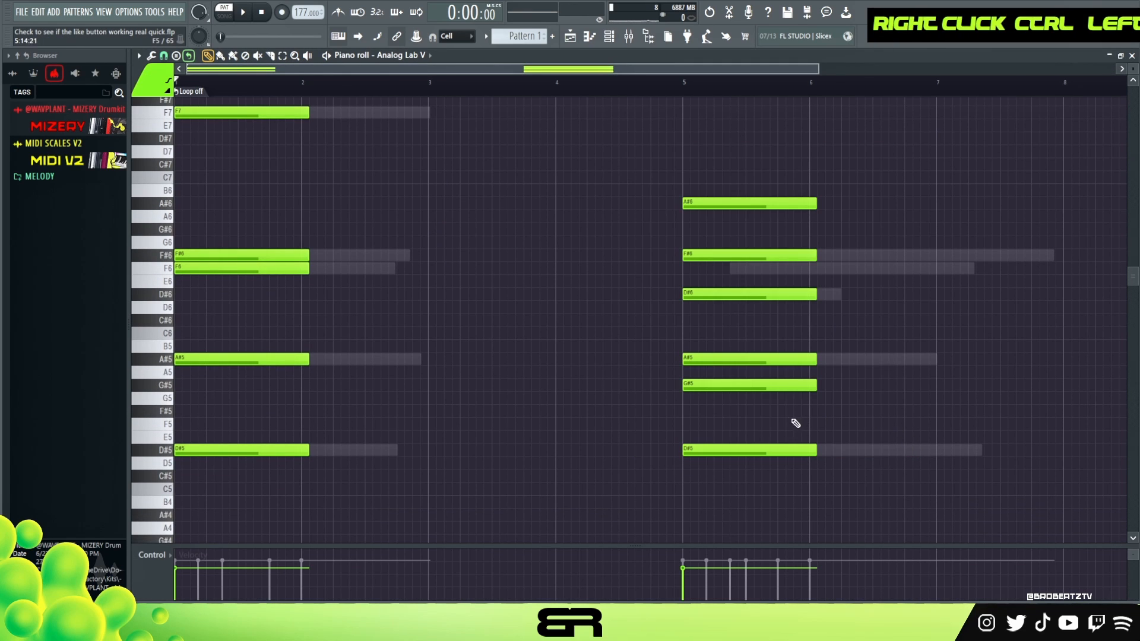
pyautogui.keyDown('ctrl'); pyautogui.moveTo(330, 341); pyautogui.dragTo(163, 463); pyautogui.keyUp('ctrl')
pyautogui.rightClick(303, 442)
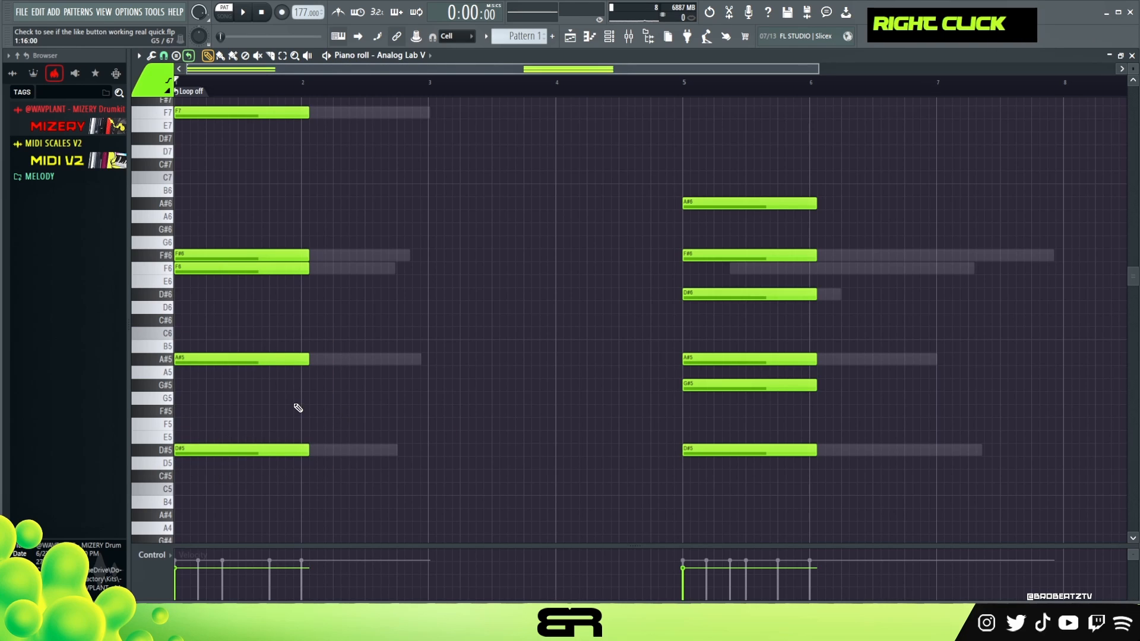
# Try the first chord's F6 and F#6 notes in other octaves, starting with one octave lower.
pyautogui.keyDown('ctrl'); pyautogui.moveTo(326, 212); pyautogui.dragTo(182, 298); pyautogui.keyUp('ctrl')
pyautogui.hotkey('ctrl', 'Down')
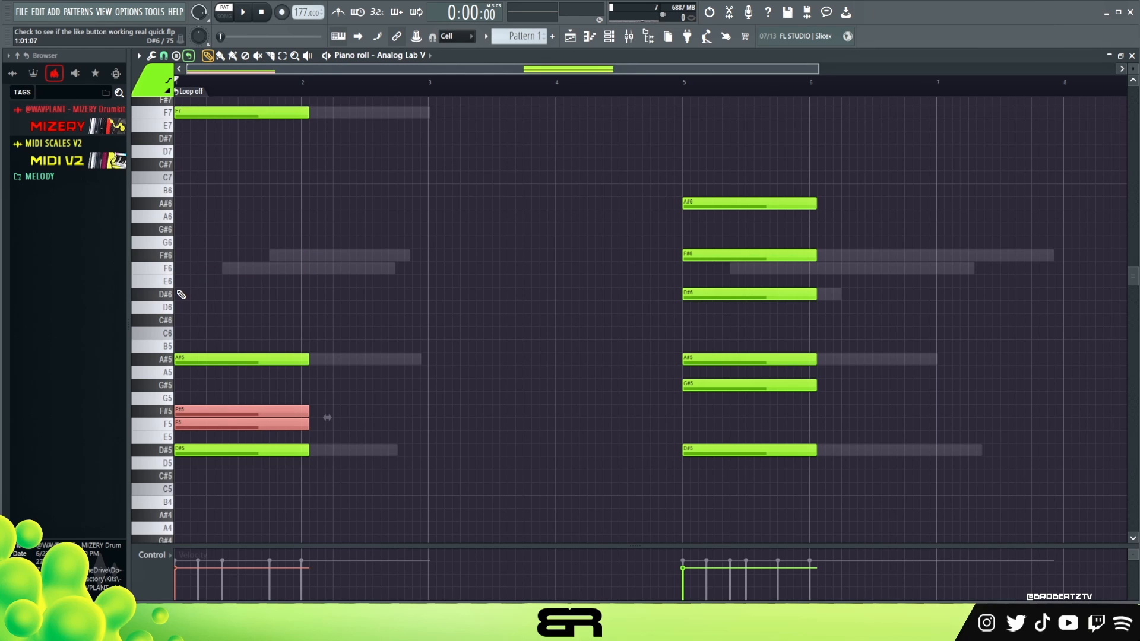
pyautogui.hotkey('ctrl', 'Up')
pyautogui.hotkey('ctrl', 'Up')
pyautogui.rightClick(315, 300)
pyautogui.hotkey('ctrl', 'alt', 'z')
pyautogui.hotkey('ctrl', 'alt', 'z')
pyautogui.rightClick(435, 289)
# Open the empty piano roll of the third Analog Lab V channel.
pyautogui.scroll(-1, 471, 257)
pyautogui.click(610, 36)
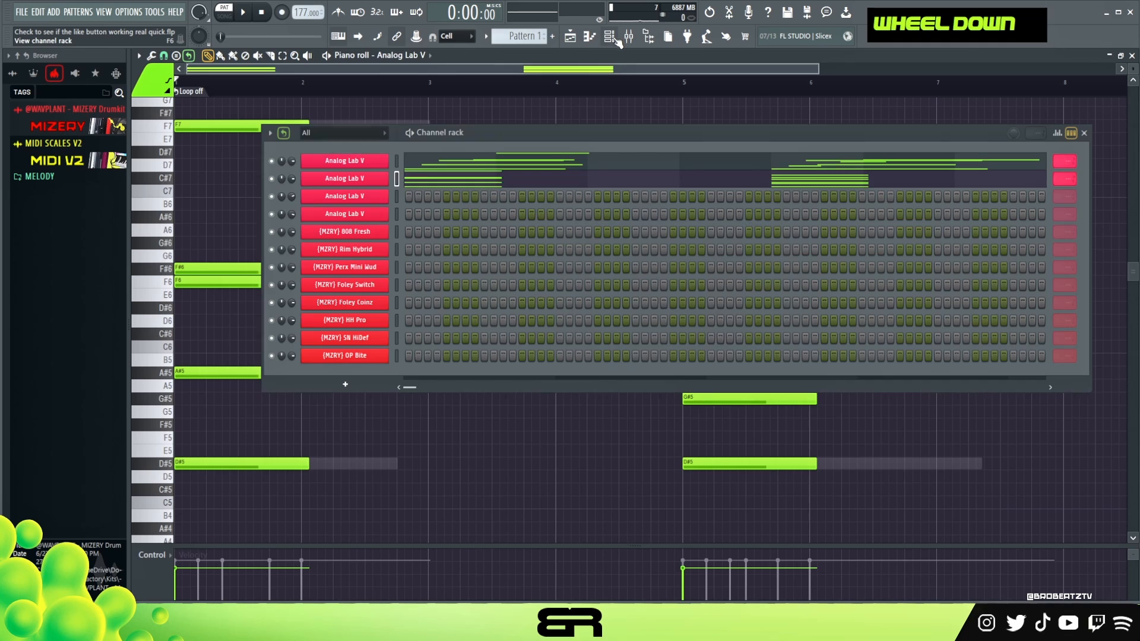
pyautogui.rightClick(370, 202)
pyautogui.click(413, 196)
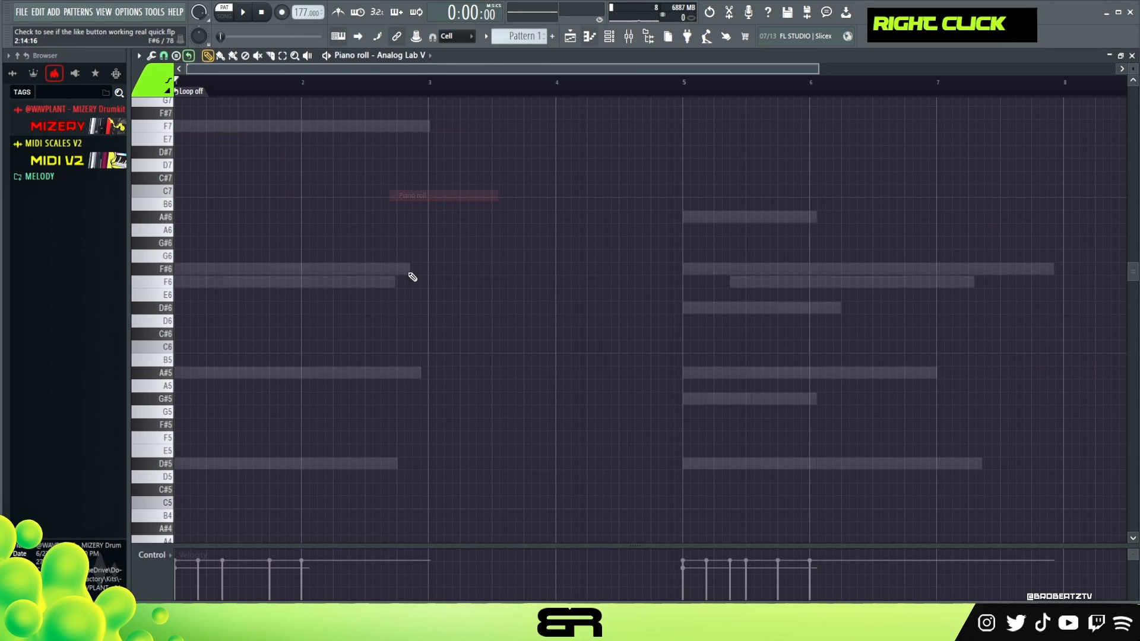
# Place a note at the start of bar 1, audition it on D#5, and move it to F5.
pyautogui.click(219, 463)
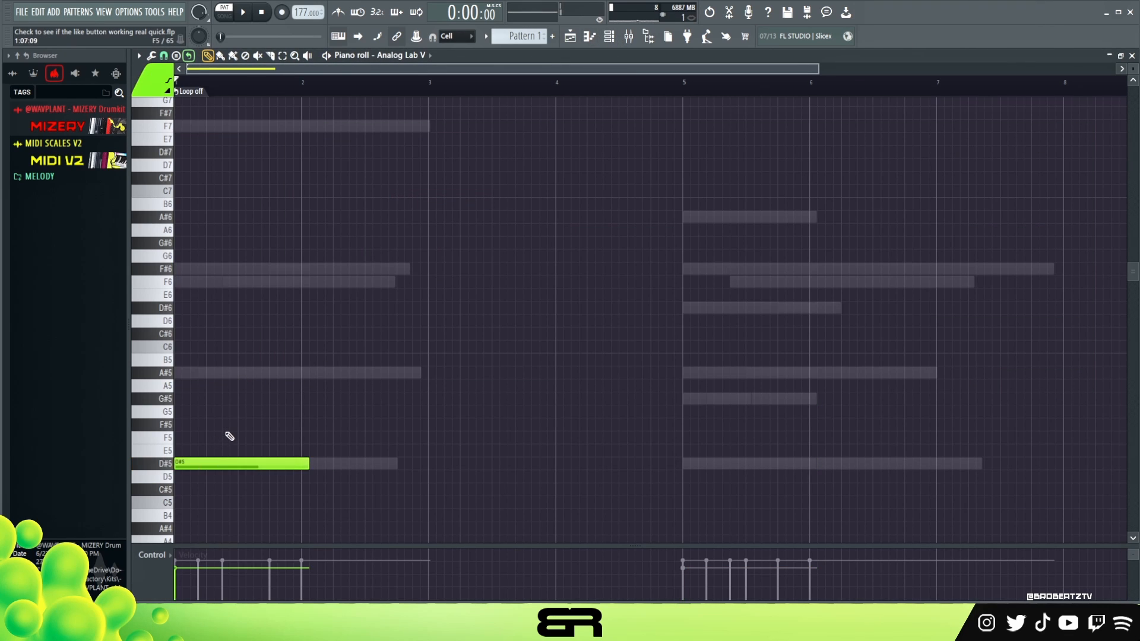
pyautogui.press('space')
pyautogui.press('space')
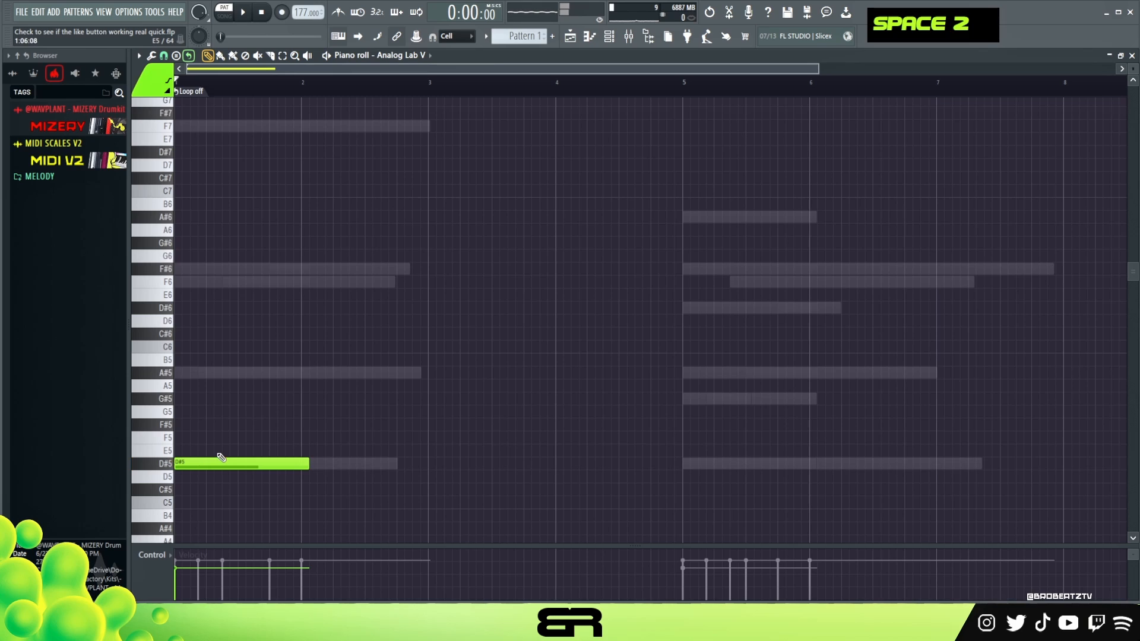
pyautogui.press('space')
pyautogui.press('space')
pyautogui.keyDown('ctrl'); pyautogui.click(226, 461); pyautogui.keyUp('ctrl')
pyautogui.press('space')
pyautogui.moveTo(226, 464); pyautogui.dragTo(221, 438)
pyautogui.press('space')
pyautogui.press('space')
pyautogui.press('space')
pyautogui.press('space')
pyautogui.press('space')
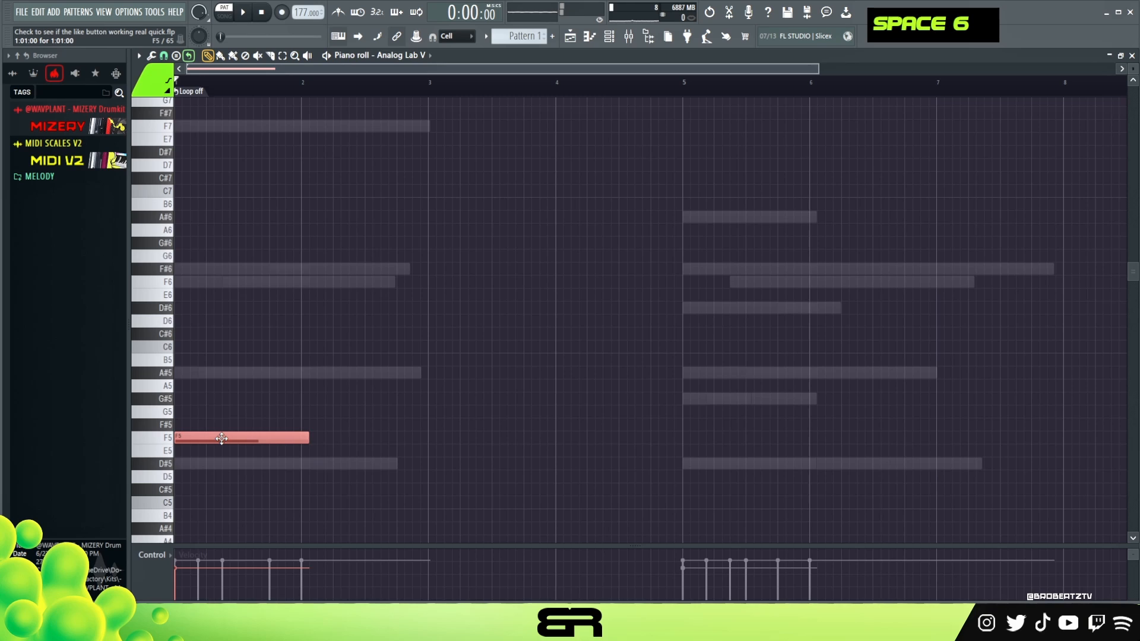
# Add staggered copies of the F5 note on F#5 at step 7 and A#5 at step 13 of bar 1.
pyautogui.rightClick(232, 429)
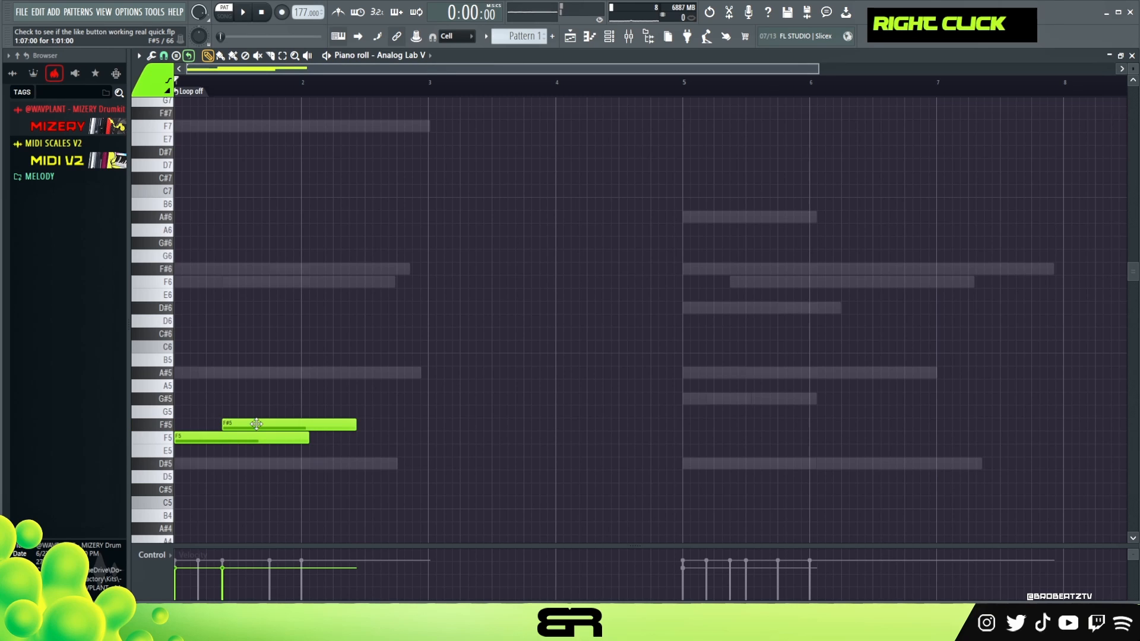
pyautogui.keyDown('ctrl'); pyautogui.click(253, 425); pyautogui.keyUp('ctrl')
pyautogui.press('space')
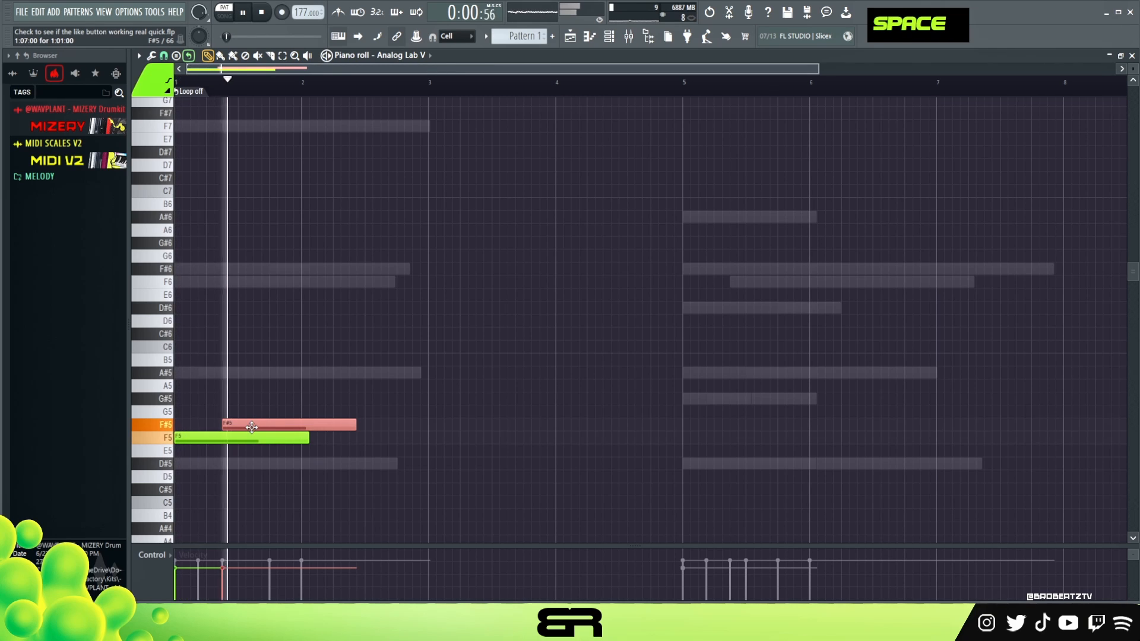
pyautogui.press('space')
pyautogui.moveTo(252, 427); pyautogui.dragTo(298, 371)
pyautogui.press('space')
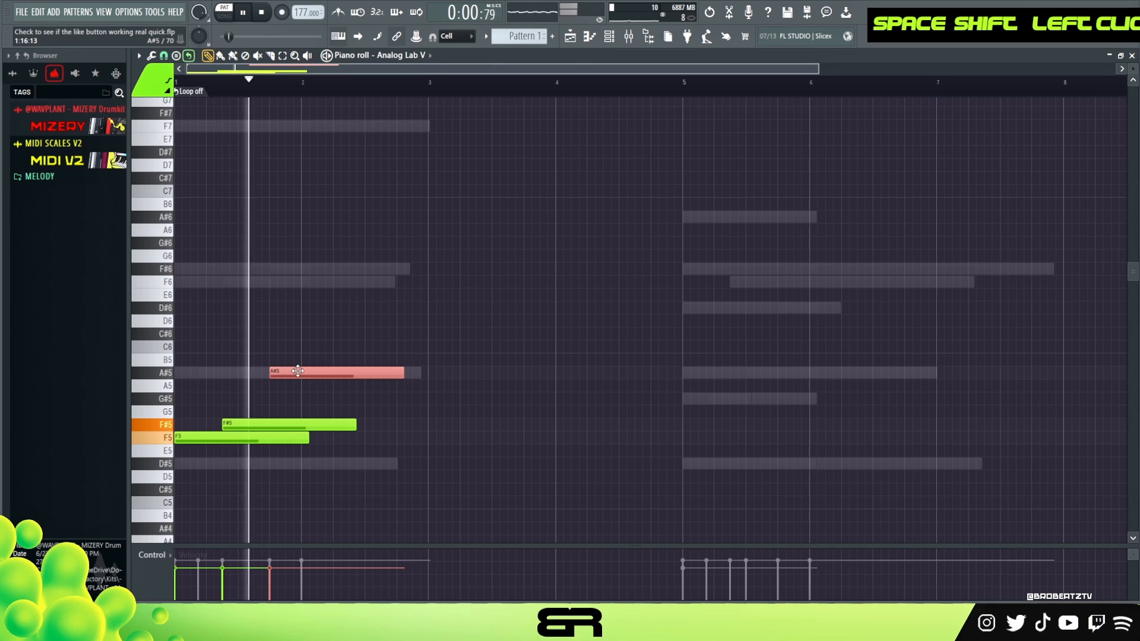
pyautogui.press('space')
pyautogui.press('space')
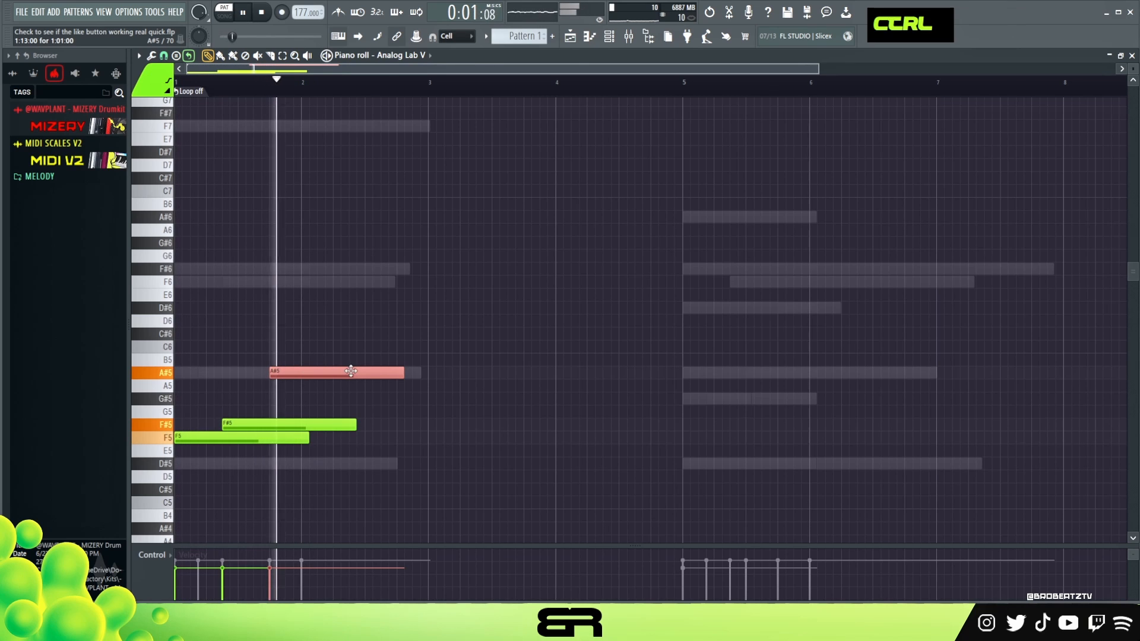
# Duplicate the three-note phrase to bar 5 and play it back.
pyautogui.keyDown('ctrl'); pyautogui.moveTo(356, 400); pyautogui.dragTo(710, 425); pyautogui.keyUp('ctrl')
pyautogui.press('space')
pyautogui.press('space')
pyautogui.rightClick(689, 330)
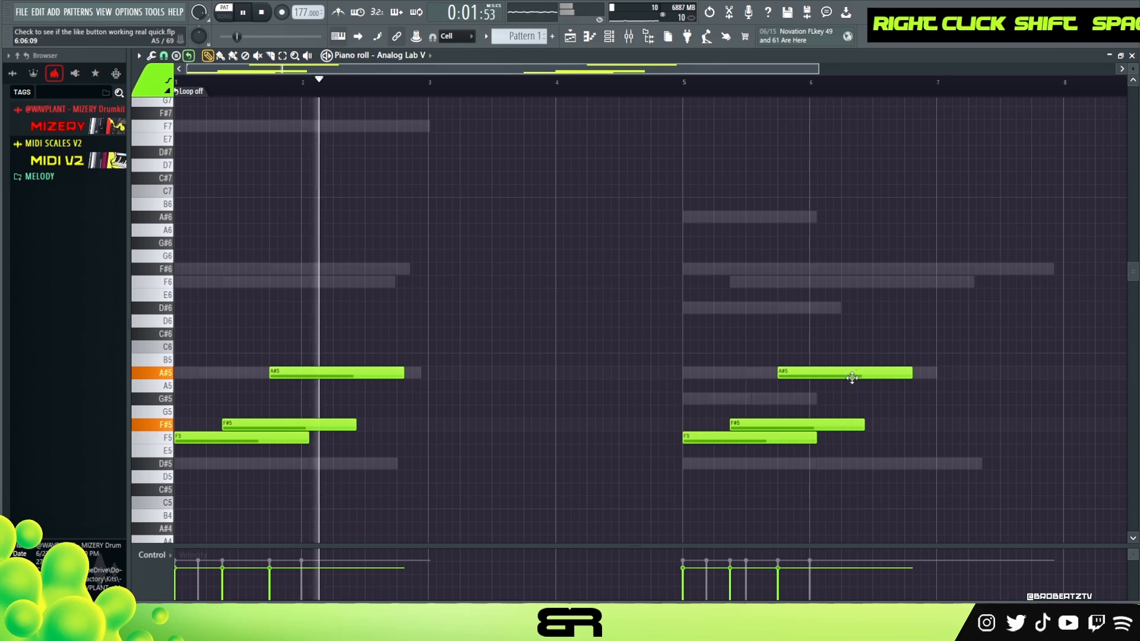
# Lower the bar 5 phrase's last note to F5, shorten its first F5 note to end before it, and play the variation.
pyautogui.moveTo(852, 378); pyautogui.dragTo(848, 438)
pyautogui.keyDown('ctrl'); pyautogui.moveTo(751, 452); pyautogui.dragTo(735, 438); pyautogui.keyUp('ctrl')
pyautogui.keyDown('alt'); pyautogui.moveTo(815, 440); pyautogui.dragTo(769, 446); pyautogui.keyUp('alt')
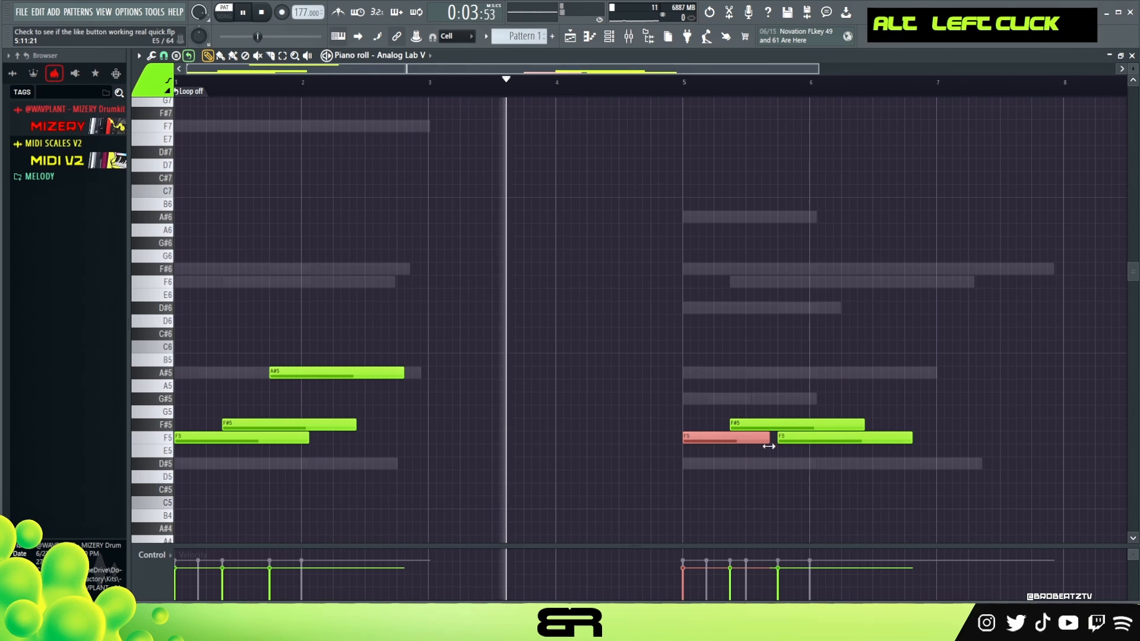
pyautogui.rightClick(776, 475)
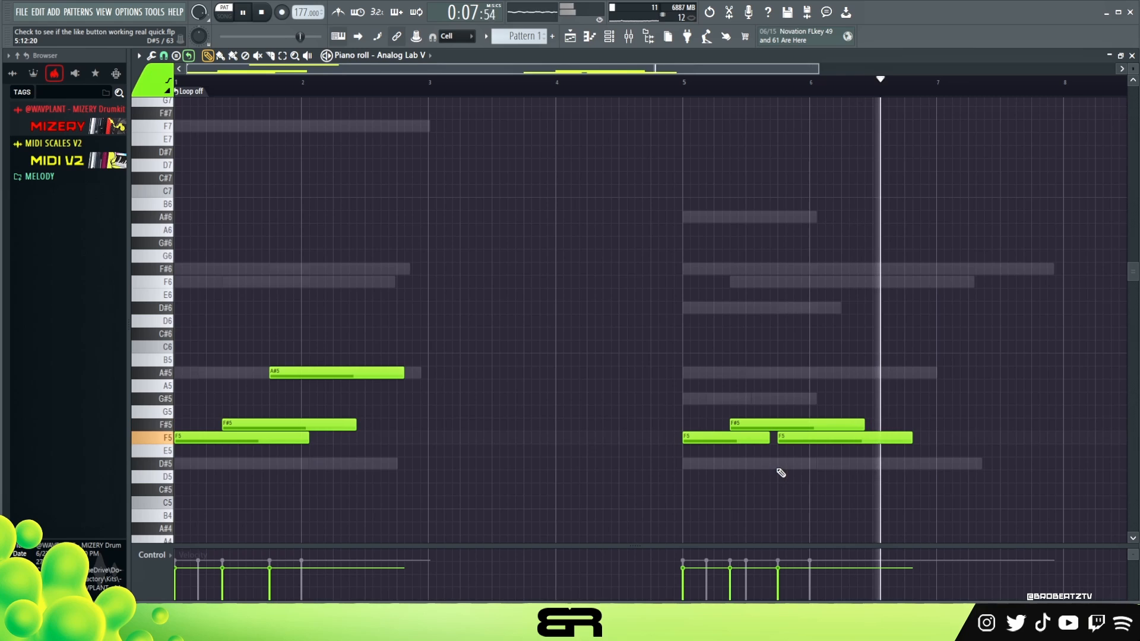
pyautogui.press('space')
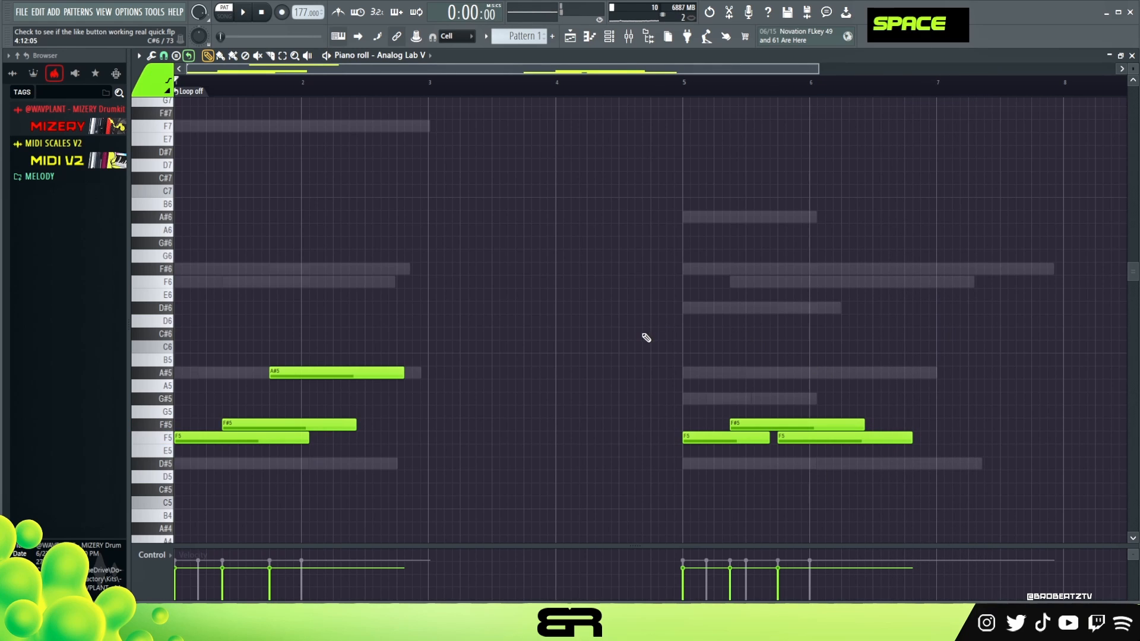
# Copy the third Analog Lab V channel's notes and paste them into the fourth Analog Lab V channel.
pyautogui.press('F6')
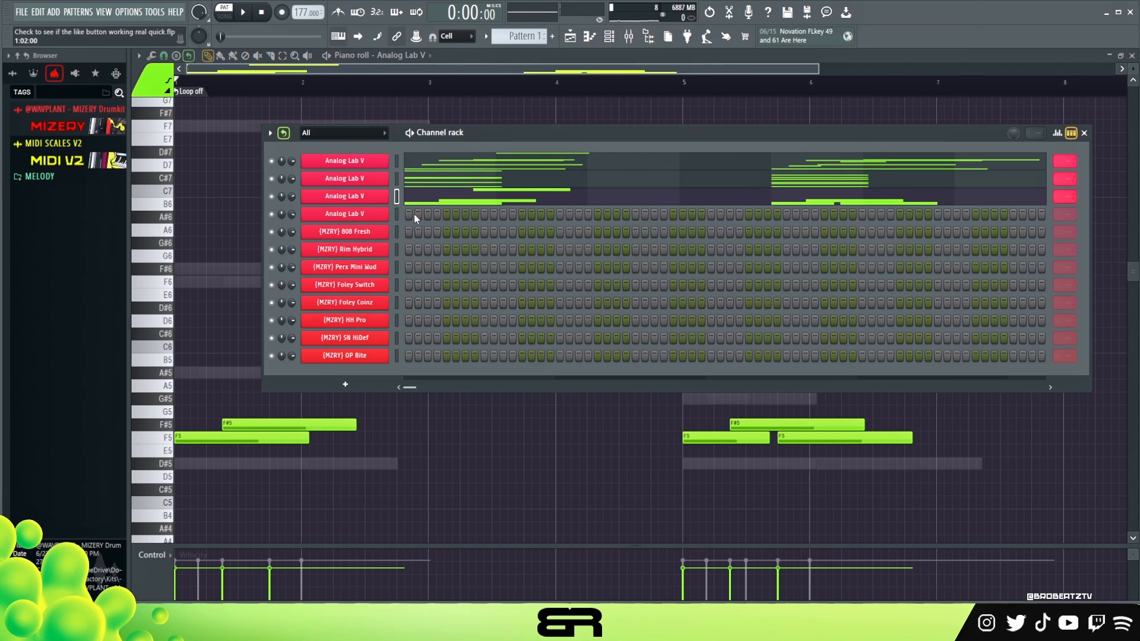
pyautogui.rightClick(375, 196)
pyautogui.click(564, 208)
pyautogui.rightClick(374, 213)
pyautogui.click(564, 238)
# Try all the notes one octave higher during playback and return them to their original octave.
pyautogui.press('F6')
pyautogui.press('space')
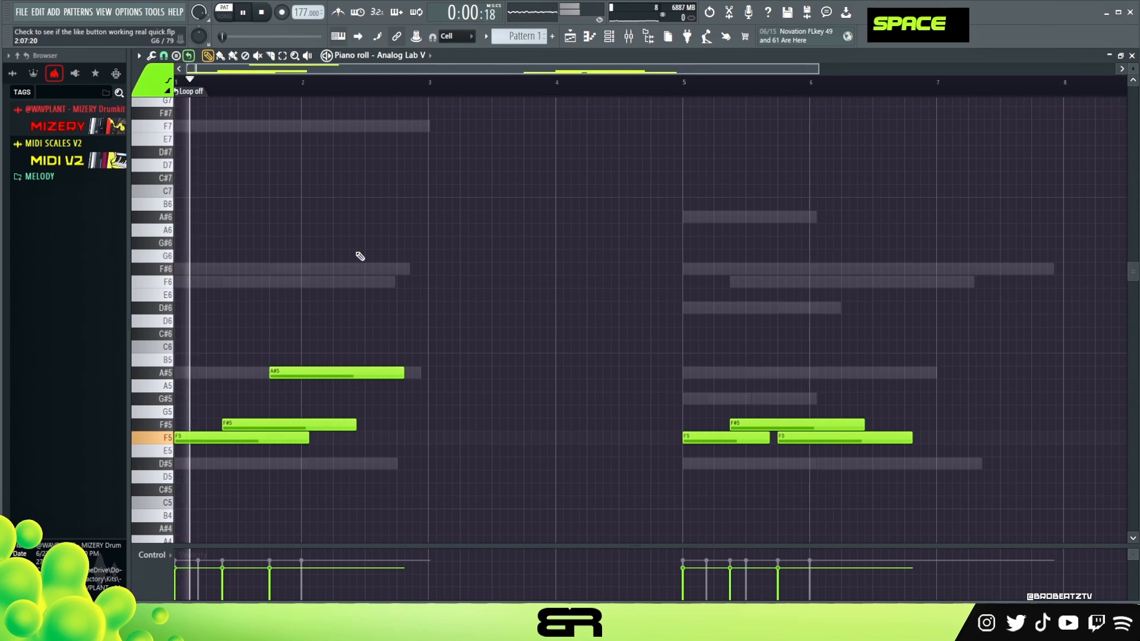
pyautogui.hotkey('ctrl', 'a')
pyautogui.hotkey('ctrl', 'Up')
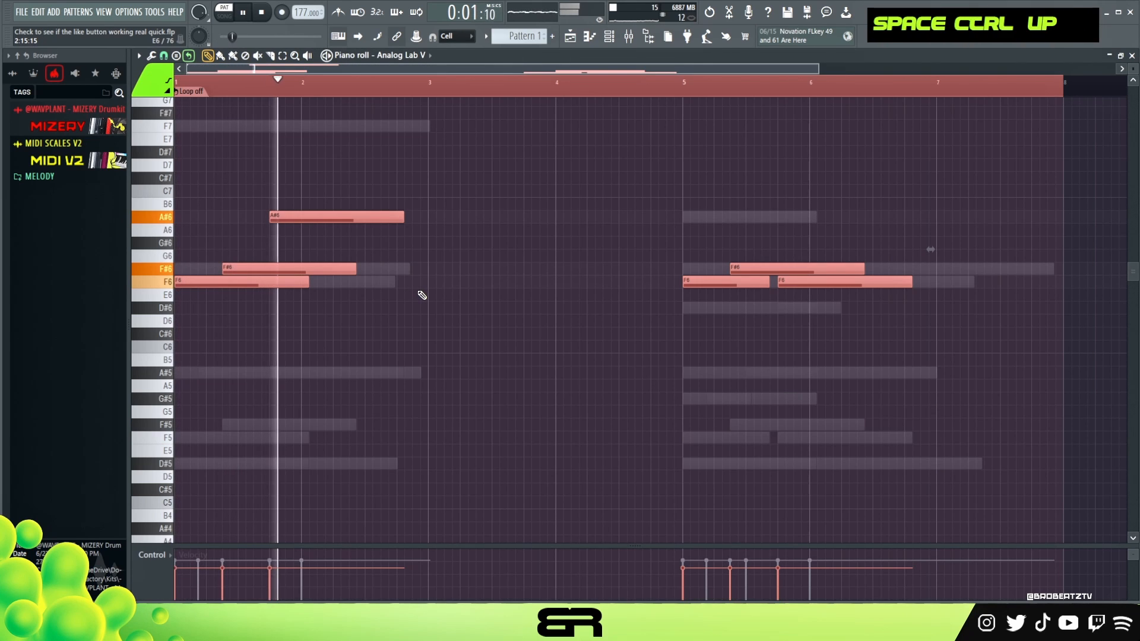
pyautogui.press('space')
pyautogui.press('space')
pyautogui.press('space')
pyautogui.hotkey('ctrl', 'Down')
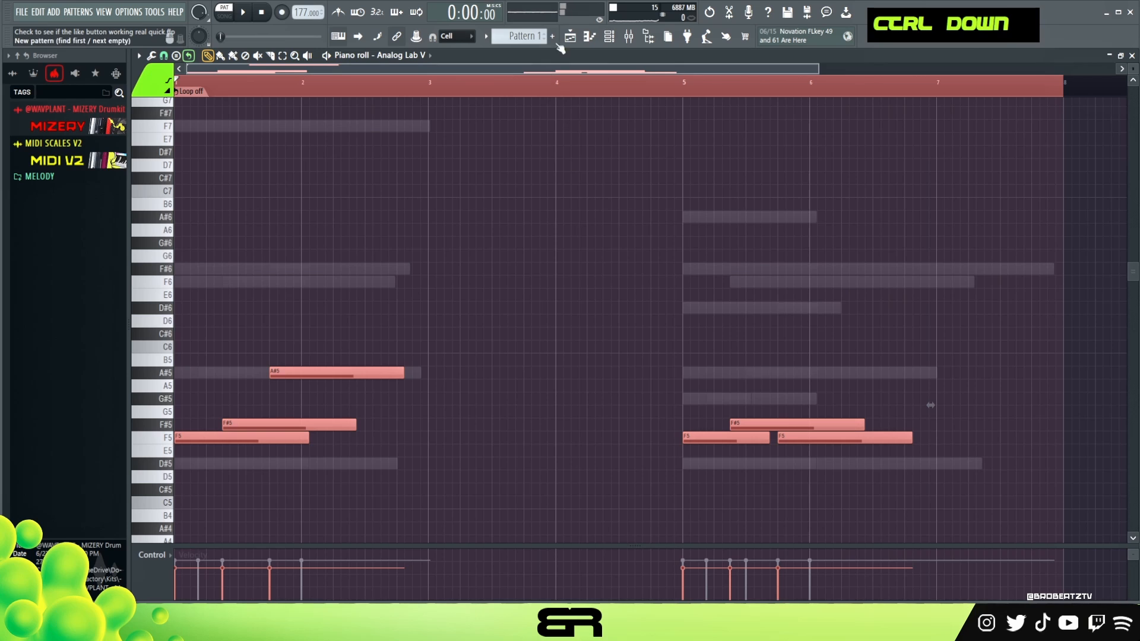
# Raise all notes of the third Analog Lab V channel by one octave and play the pattern.
pyautogui.click(610, 38)
pyautogui.click(426, 213)
pyautogui.hotkey('ctrl', 'a')
pyautogui.hotkey('ctrl', 'Up')
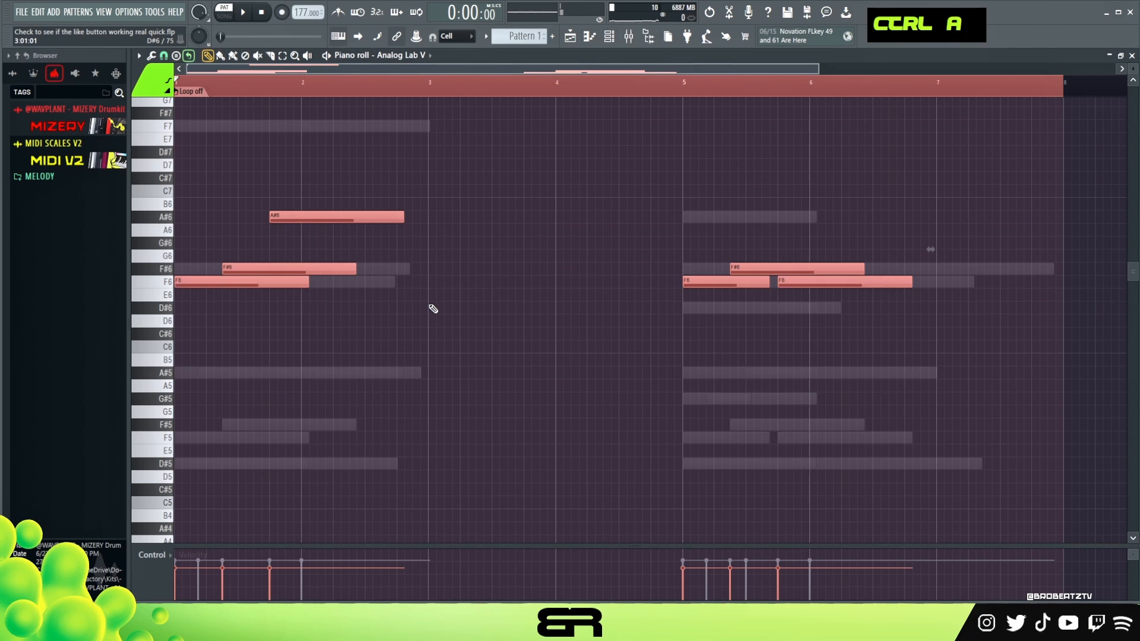
pyautogui.press('space')
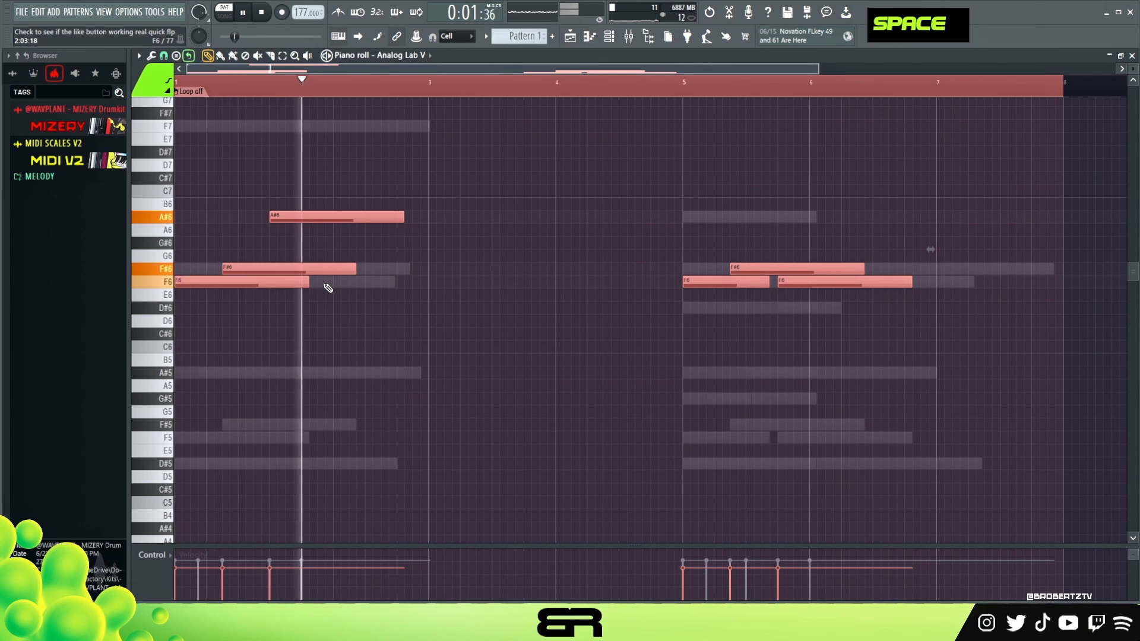
# Lengthen the first phrase's F6 and F#6 notes by about half a bar.
pyautogui.rightClick(396, 265)
pyautogui.moveTo(394, 255); pyautogui.dragTo(370, 290)
pyautogui.keyDown('ctrl'); pyautogui.click(475, 370); pyautogui.keyUp('ctrl')
pyautogui.press('space')
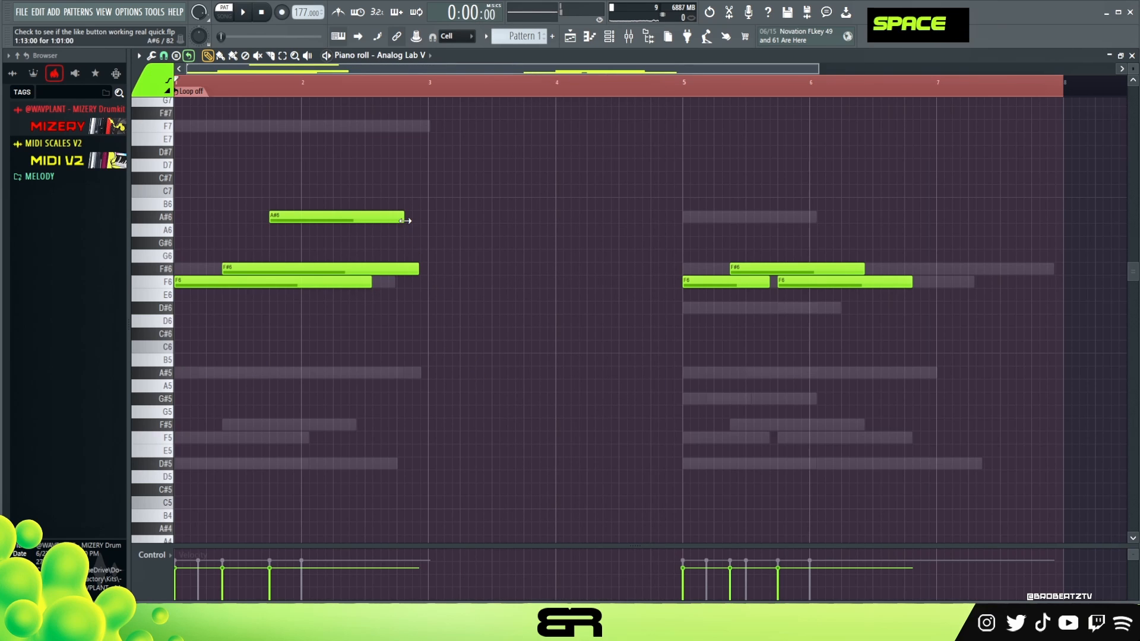
# Extend the first phrase's A#6 note to just before bar 3 and play both phrases.
pyautogui.press('space')
pyautogui.rightClick(433, 229)
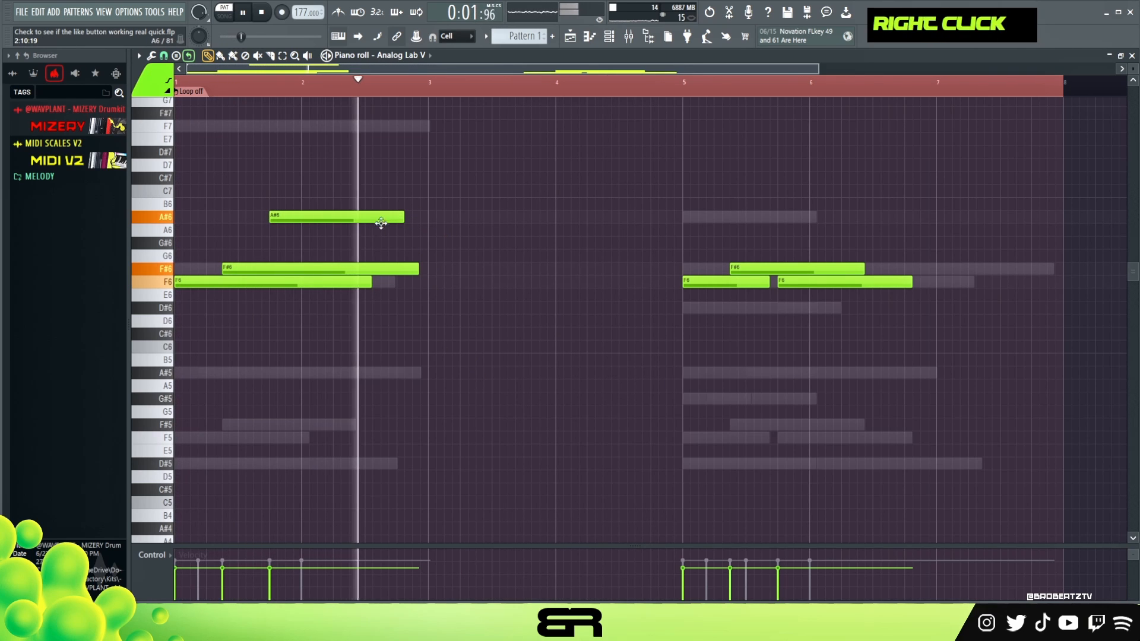
pyautogui.keyDown('alt'); pyautogui.click(416, 216); pyautogui.keyUp('alt')
pyautogui.press('space')
pyautogui.rightClick(419, 215)
pyautogui.moveTo(402, 215); pyautogui.dragTo(423, 216)
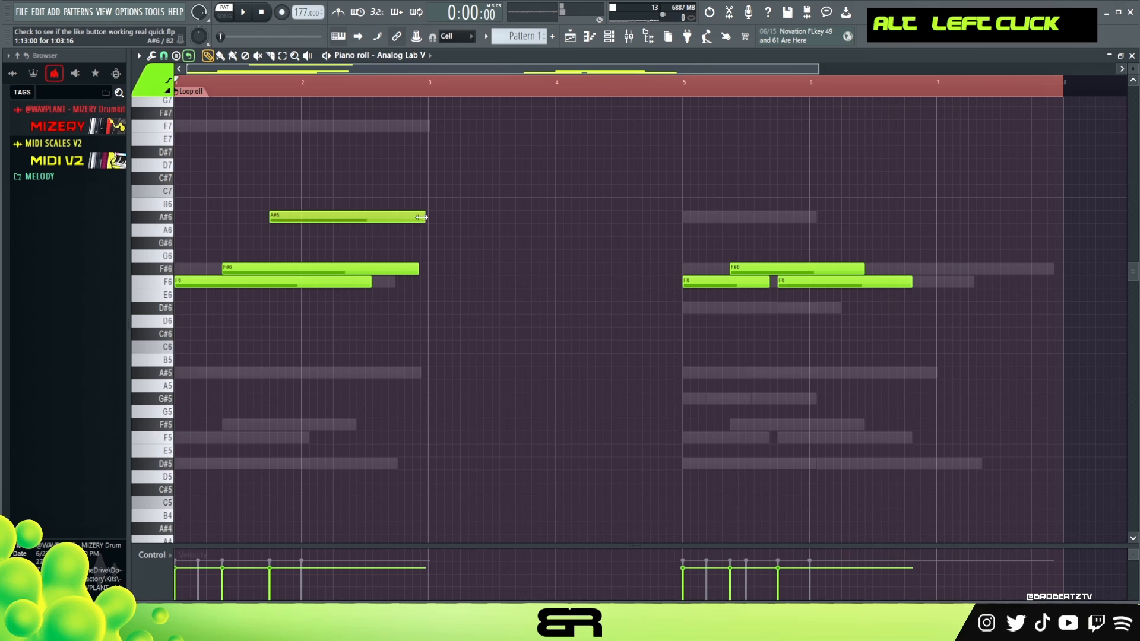
pyautogui.press('space')
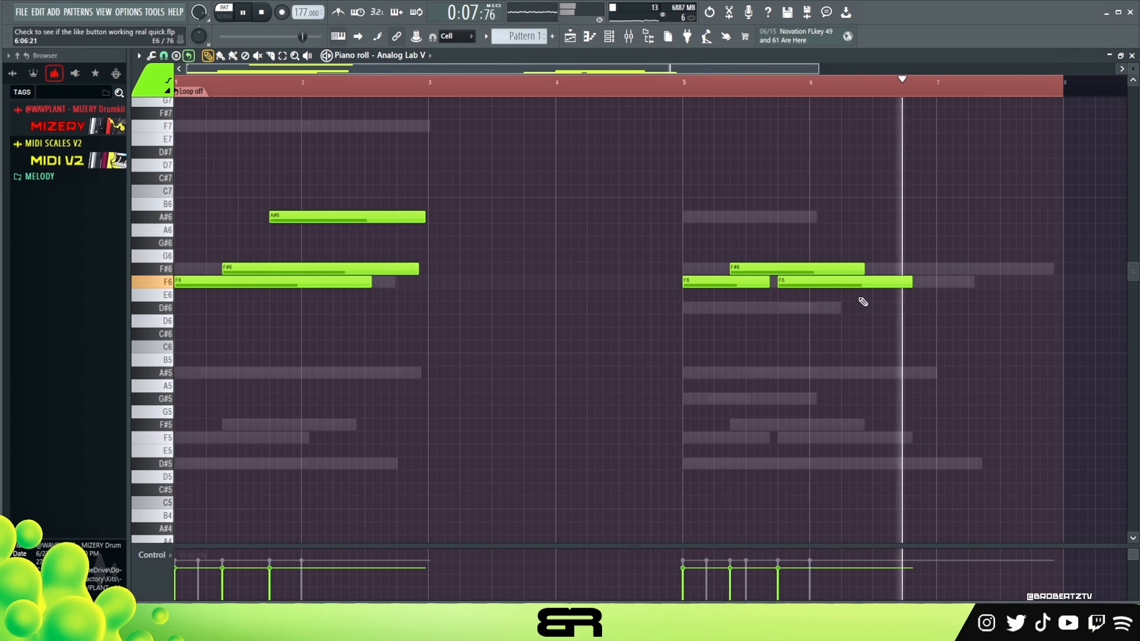
pyautogui.press('space')
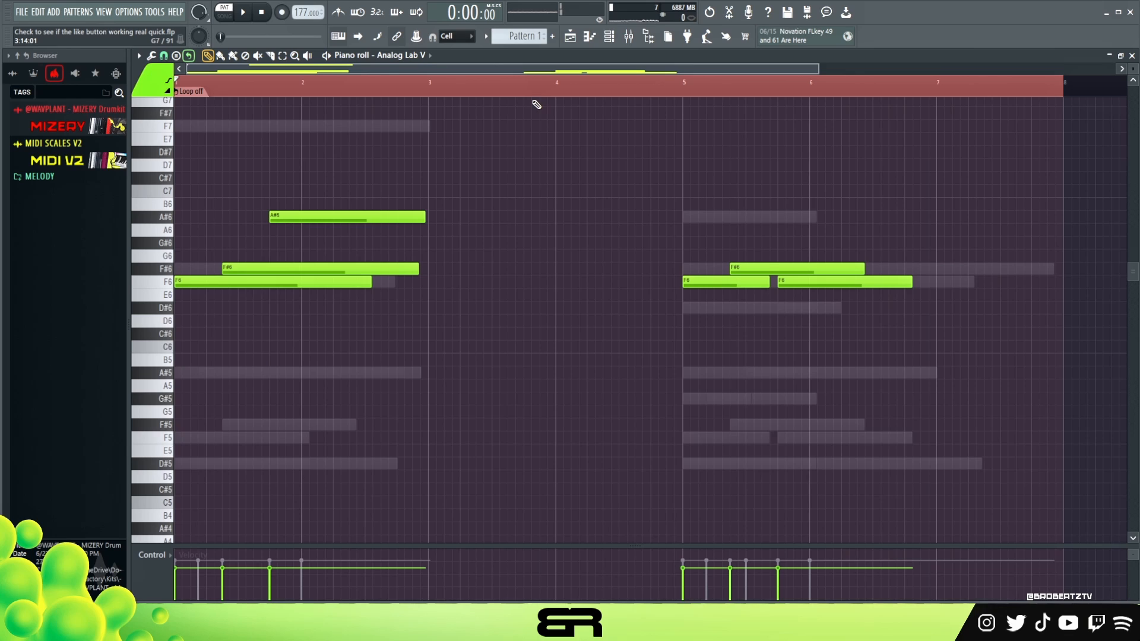
# Examine the ValhallaVintageVerb and EQ settings on mixer tracks 1, 2 and 3.
pyautogui.scroll(3, 486, 241)
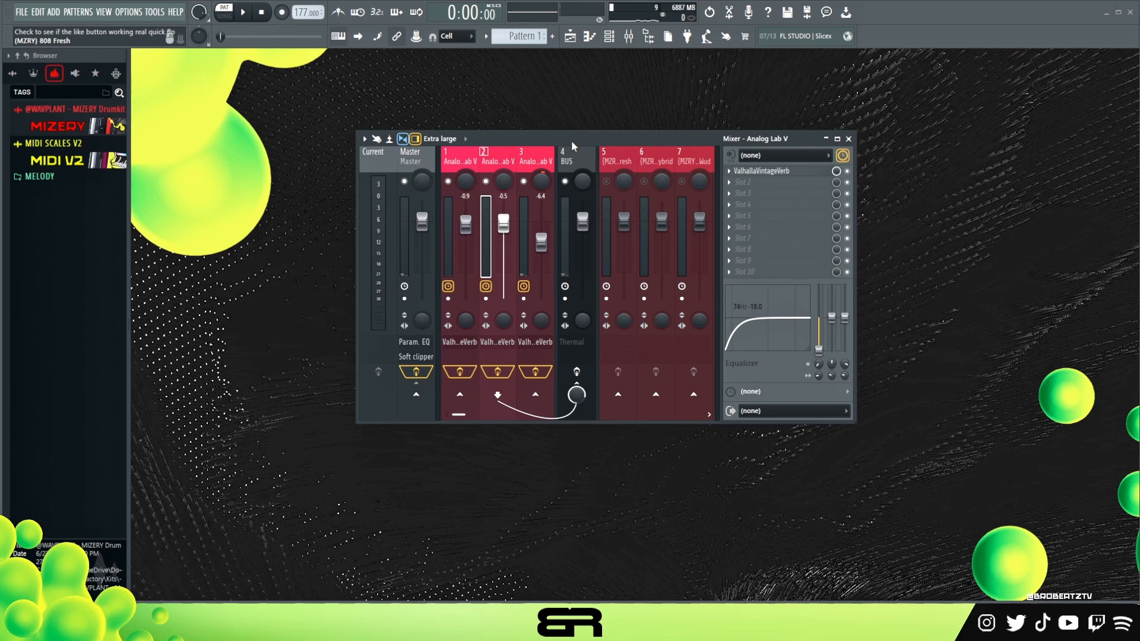
pyautogui.click(458, 168)
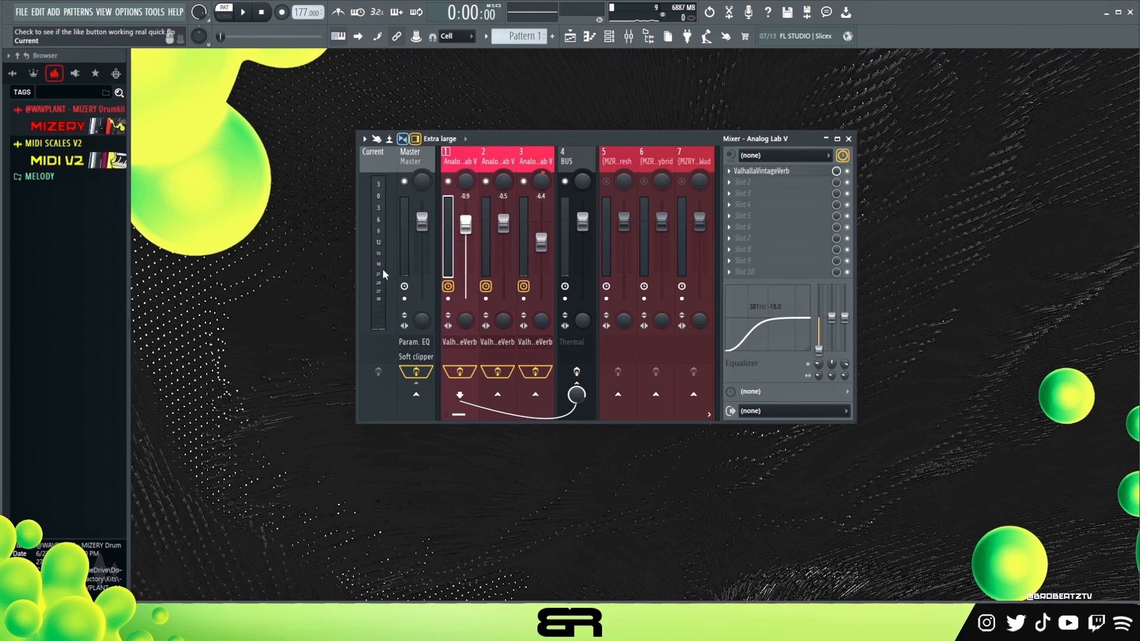
pyautogui.click(766, 173)
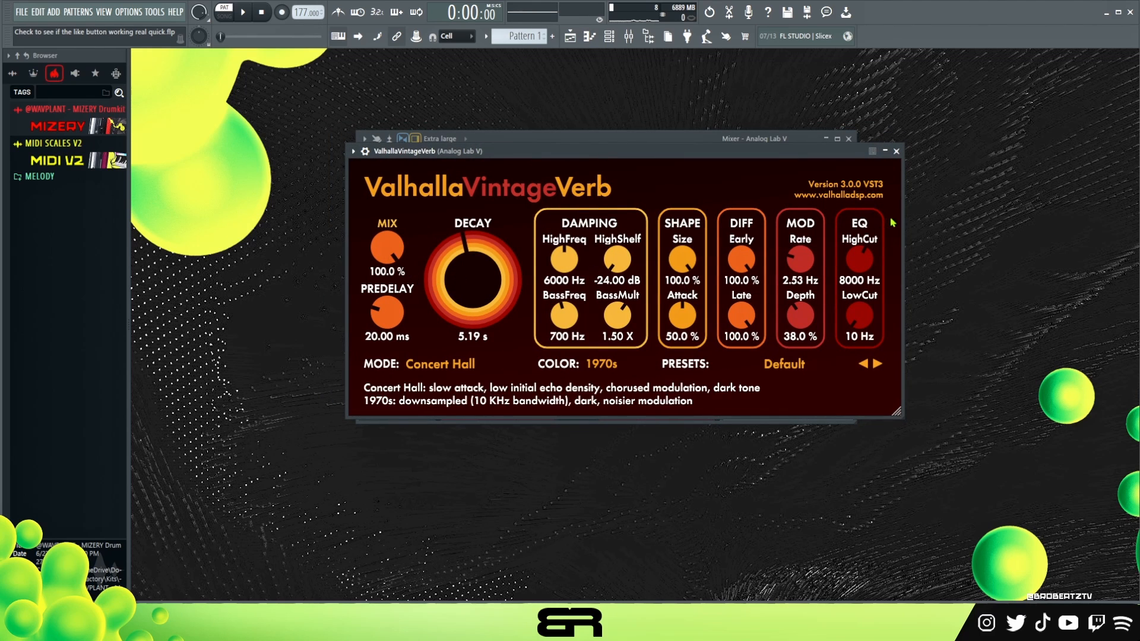
pyautogui.click(898, 151)
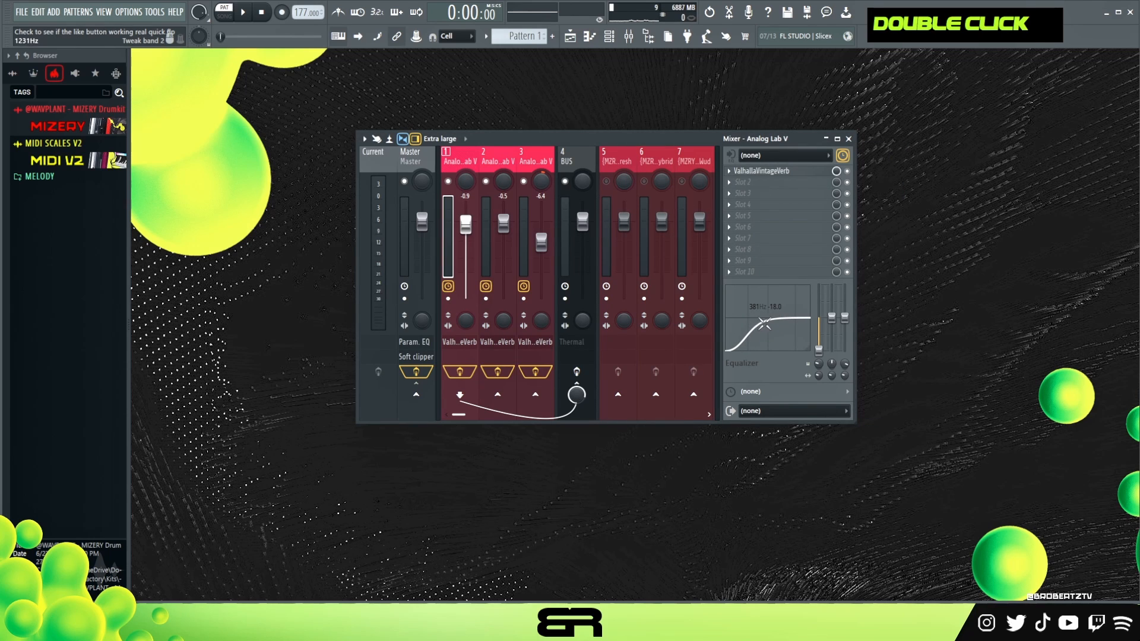
pyautogui.click(505, 190)
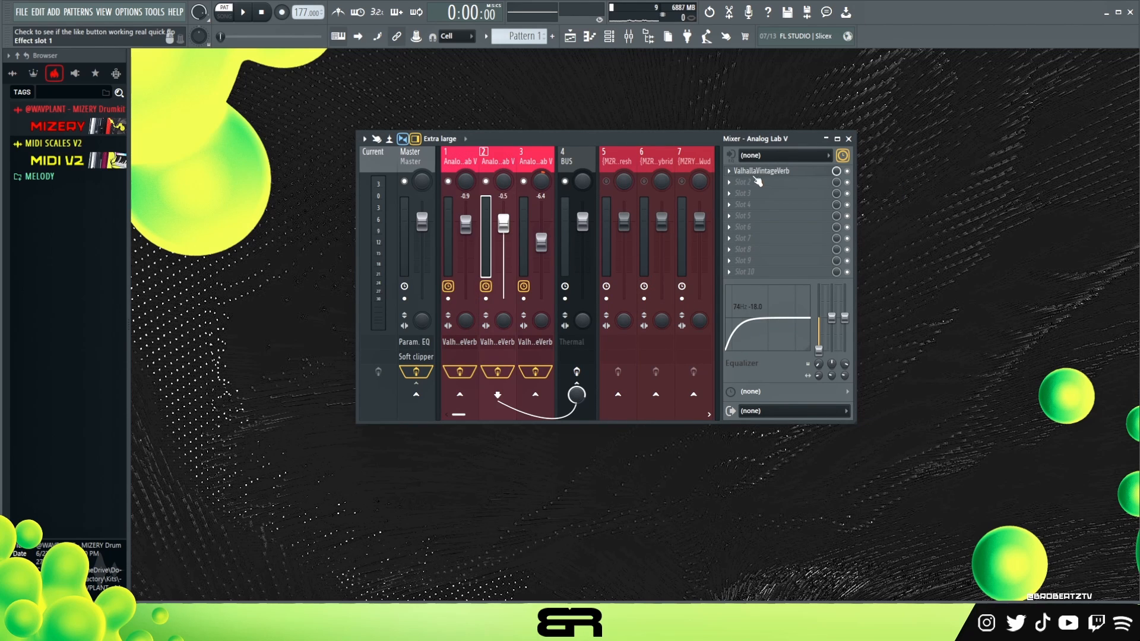
pyautogui.click(759, 171)
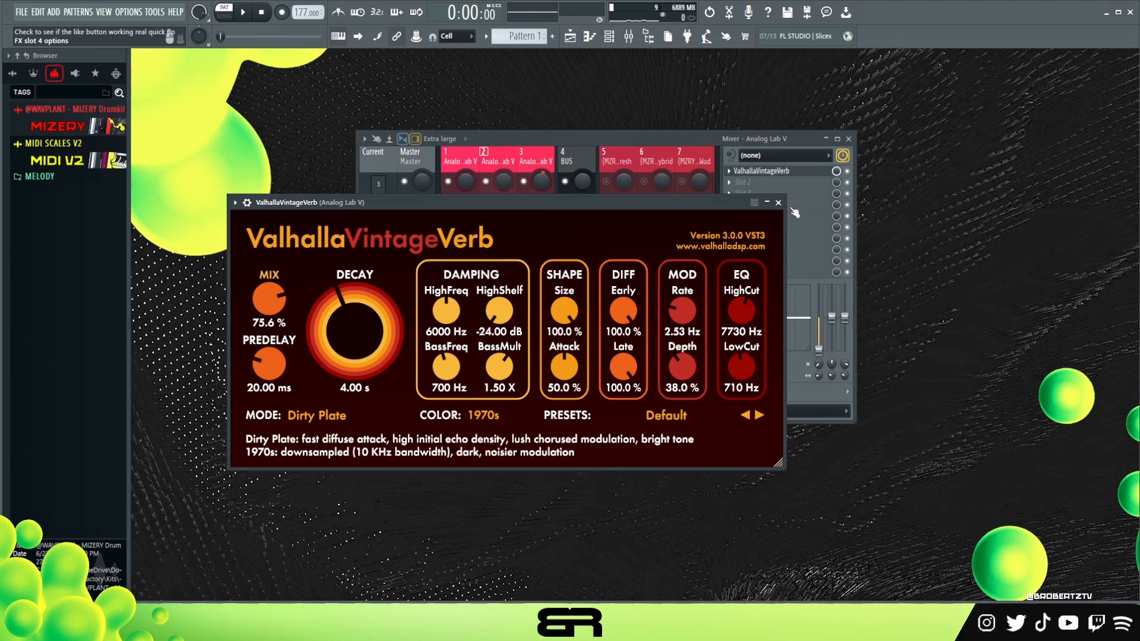
pyautogui.click(779, 204)
pyautogui.click(539, 191)
pyautogui.click(751, 172)
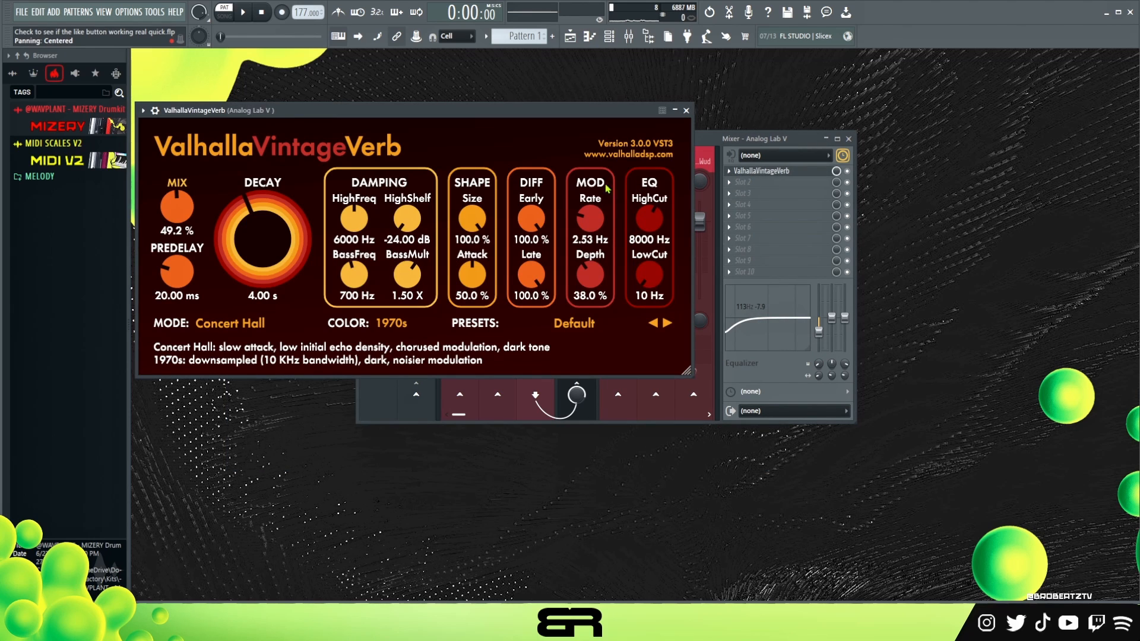
pyautogui.moveTo(455, 113); pyautogui.dragTo(594, 180)
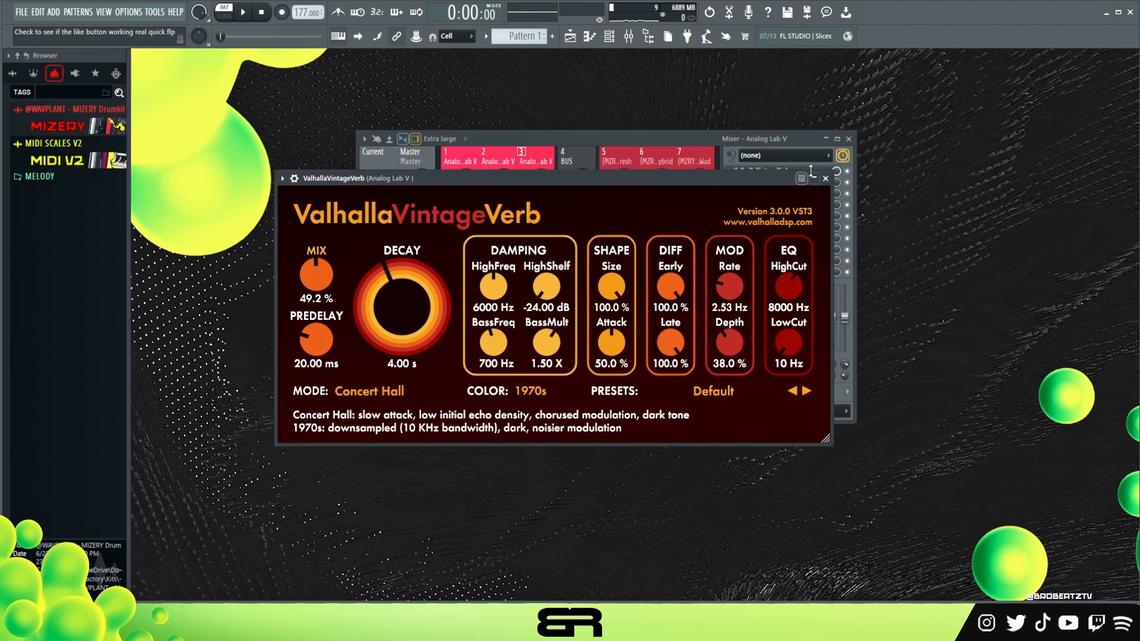
pyautogui.click(826, 180)
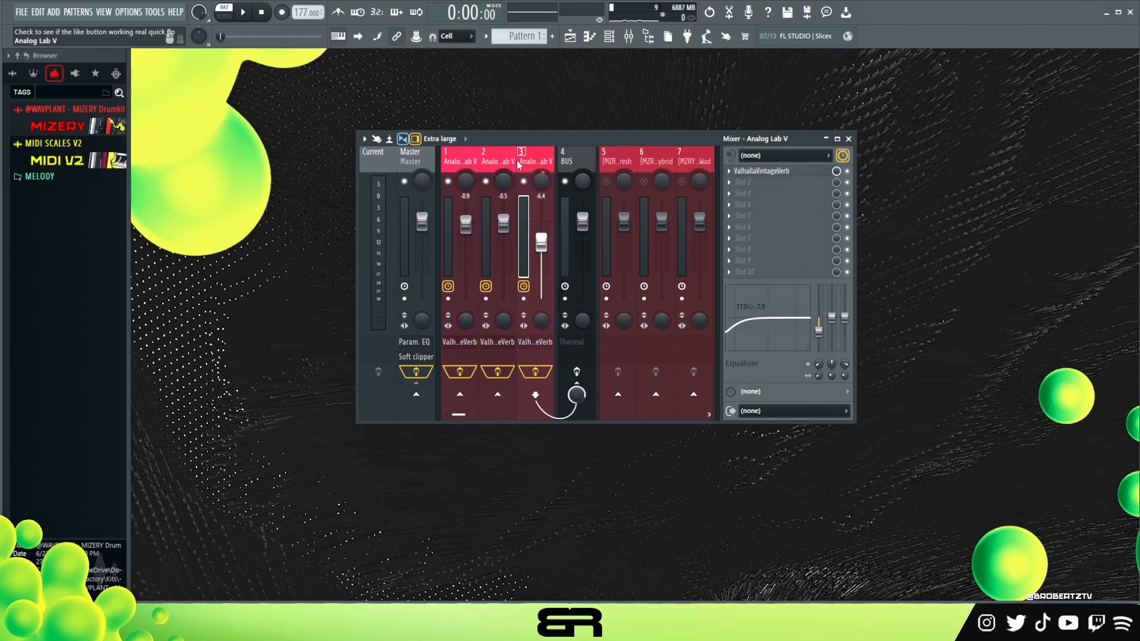
# Compare the melody with effects bypassed and enabled on mixer tracks 1 to 3, and return to the channel rack.
pyautogui.click(467, 163)
pyautogui.press('space')
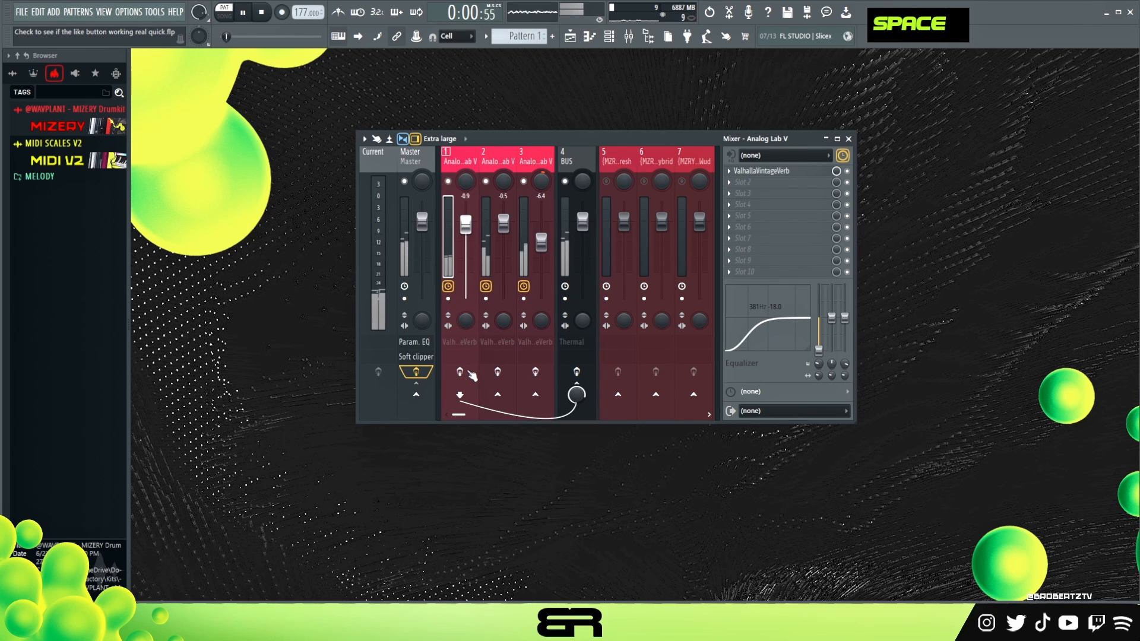
pyautogui.click(505, 375)
pyautogui.click(535, 375)
pyautogui.press('space')
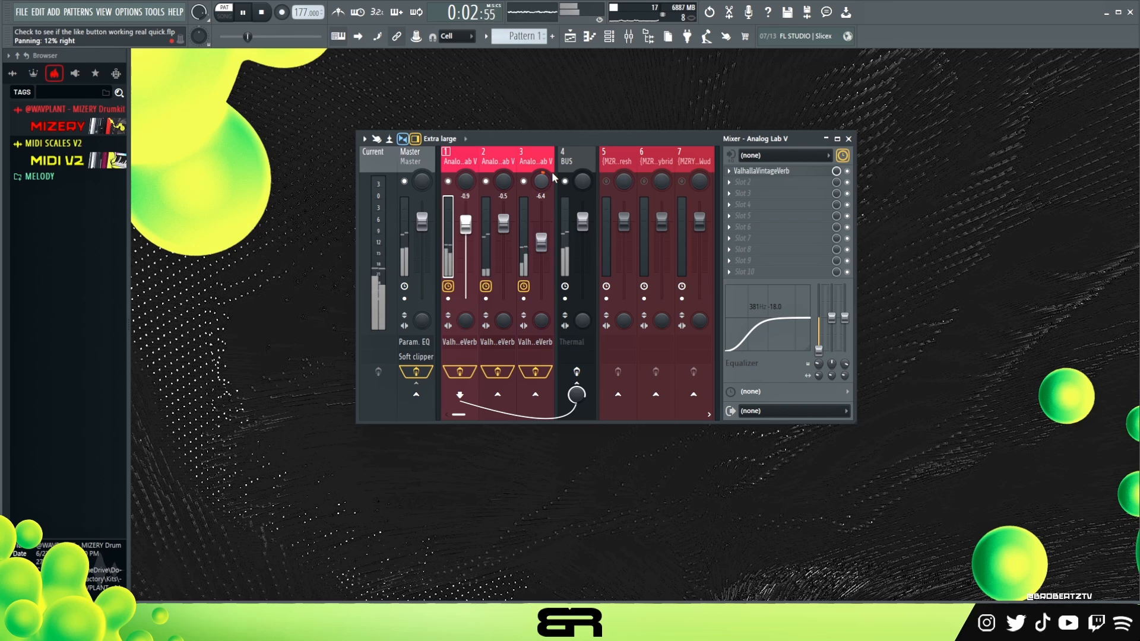
pyautogui.press('space')
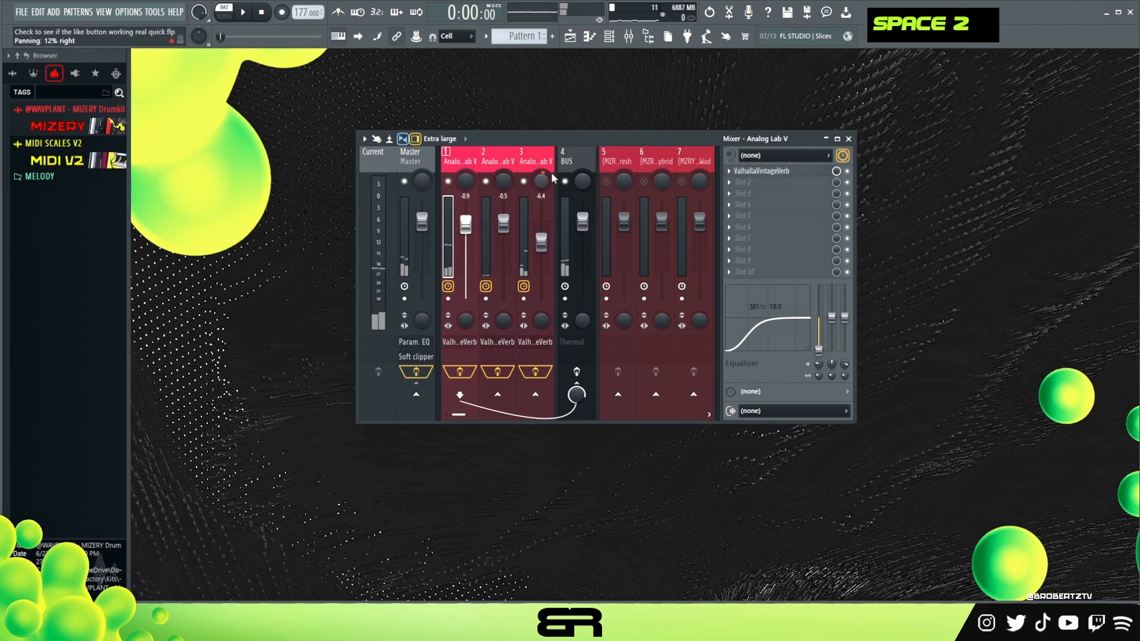
pyautogui.click(610, 37)
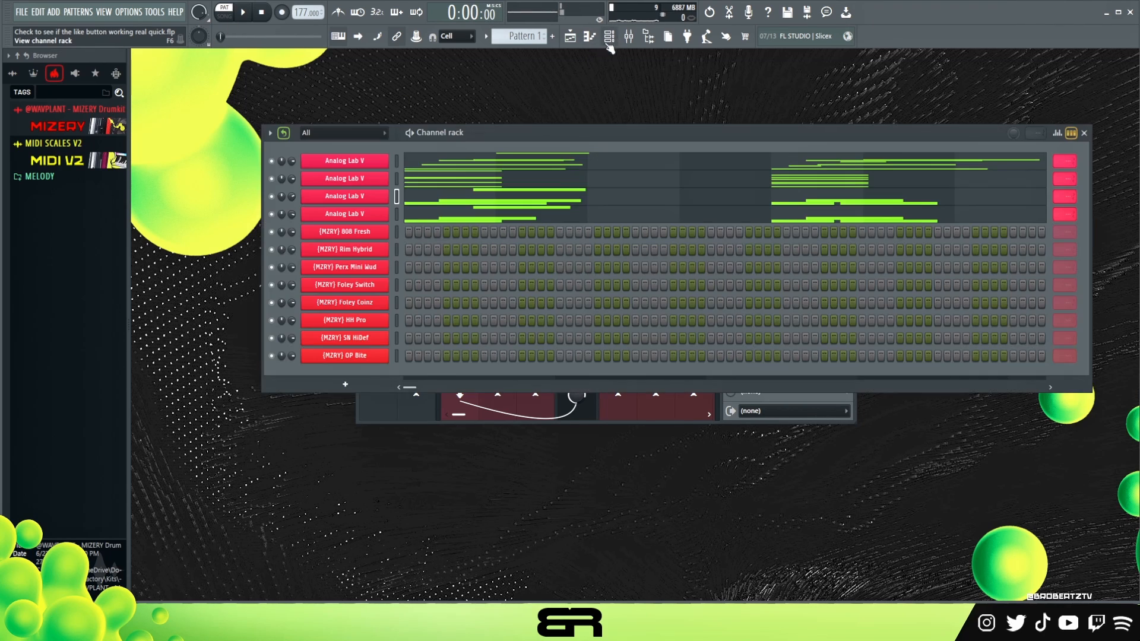
# Examine the Thermal effect and its Melody Buzz preset on the BUS mixer track.
pyautogui.click(463, 164)
pyautogui.moveTo(448, 172); pyautogui.dragTo(630, 498)
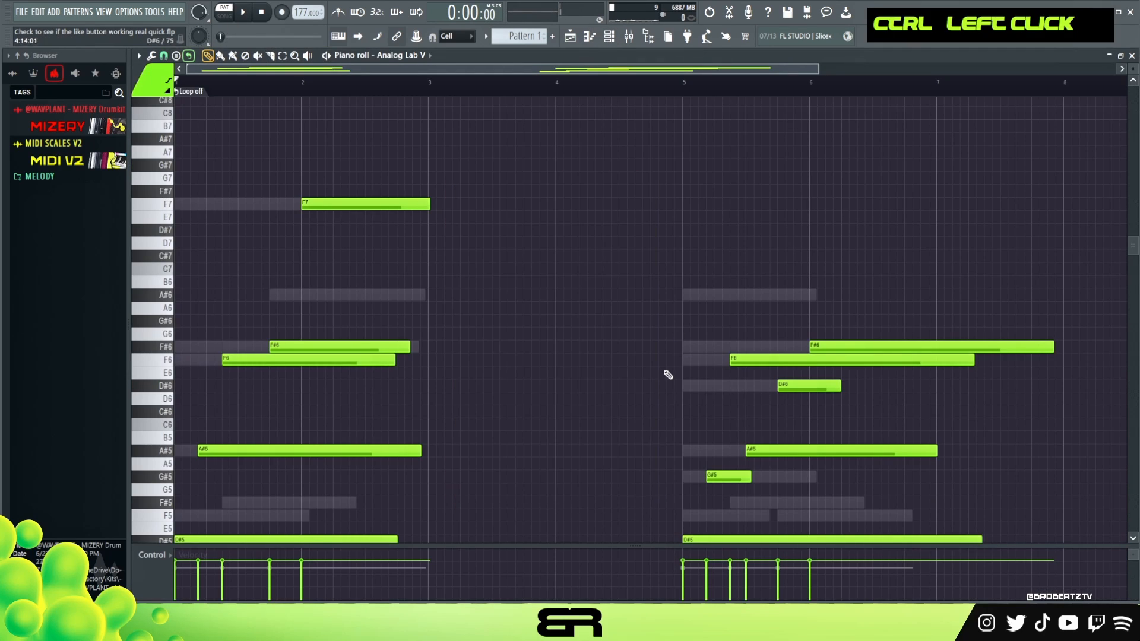
pyautogui.click(628, 38)
pyautogui.moveTo(601, 144); pyautogui.dragTo(599, 136)
pyautogui.click(581, 157)
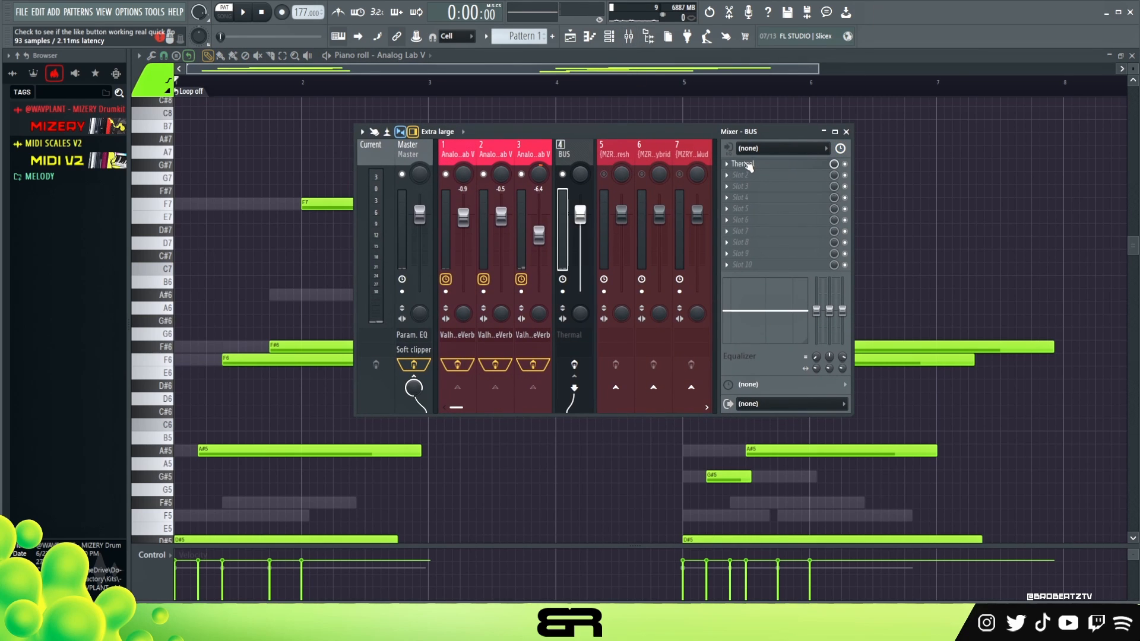
pyautogui.click(750, 165)
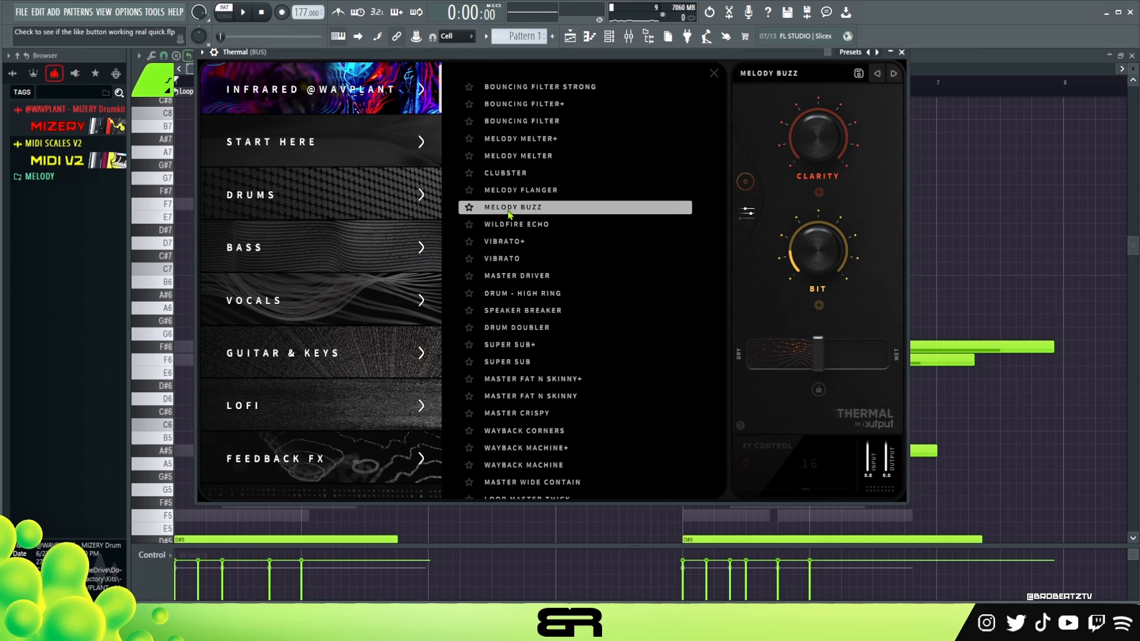
pyautogui.click(902, 53)
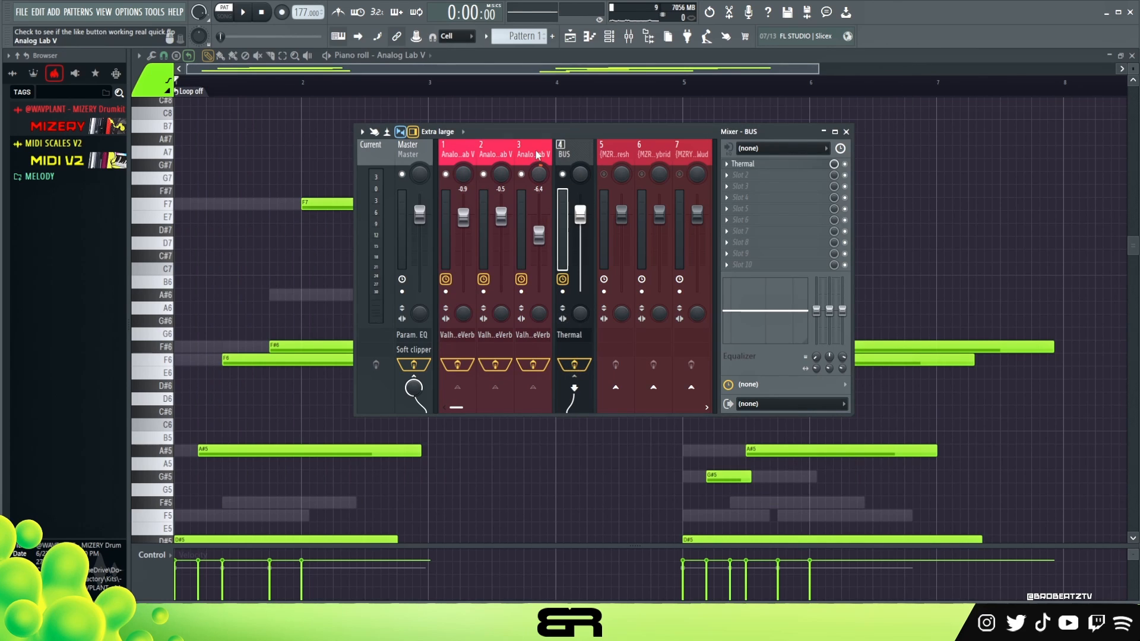
# Play the melody through the BUS track's Thermal effect while viewing its Clarity and Bit controls.
pyautogui.press('space')
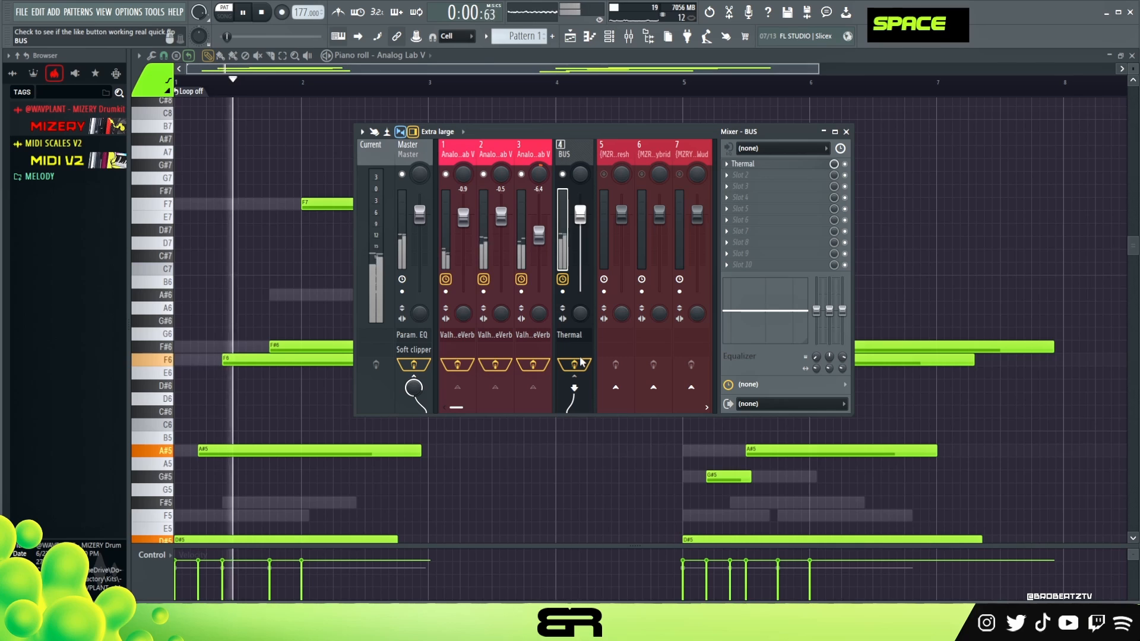
pyautogui.click(787, 166)
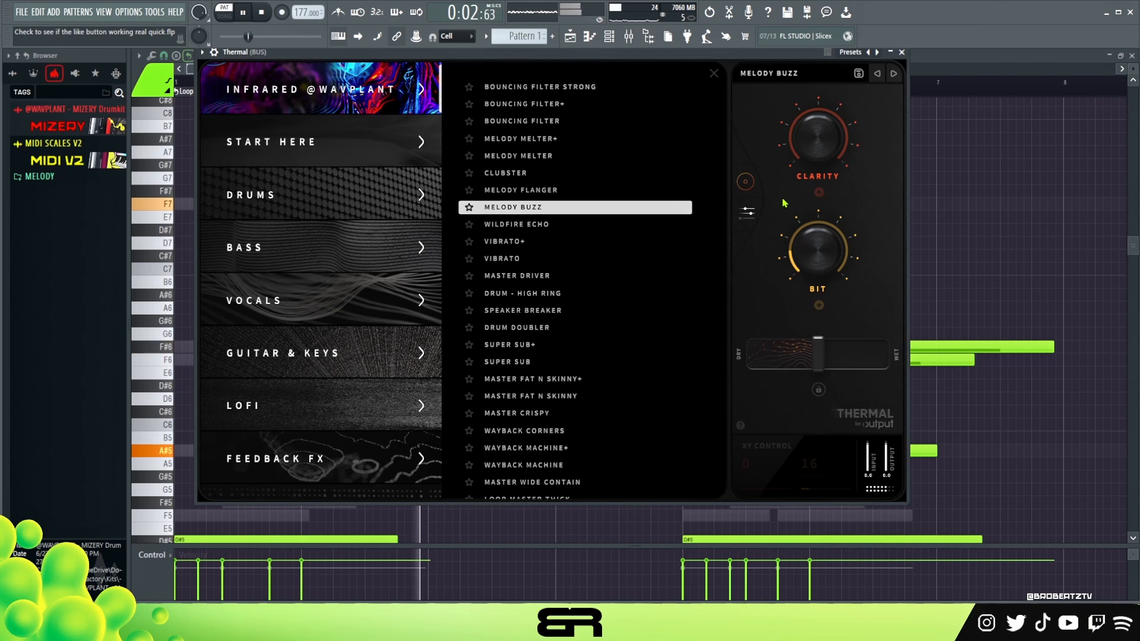
pyautogui.press('space')
pyautogui.press('space')
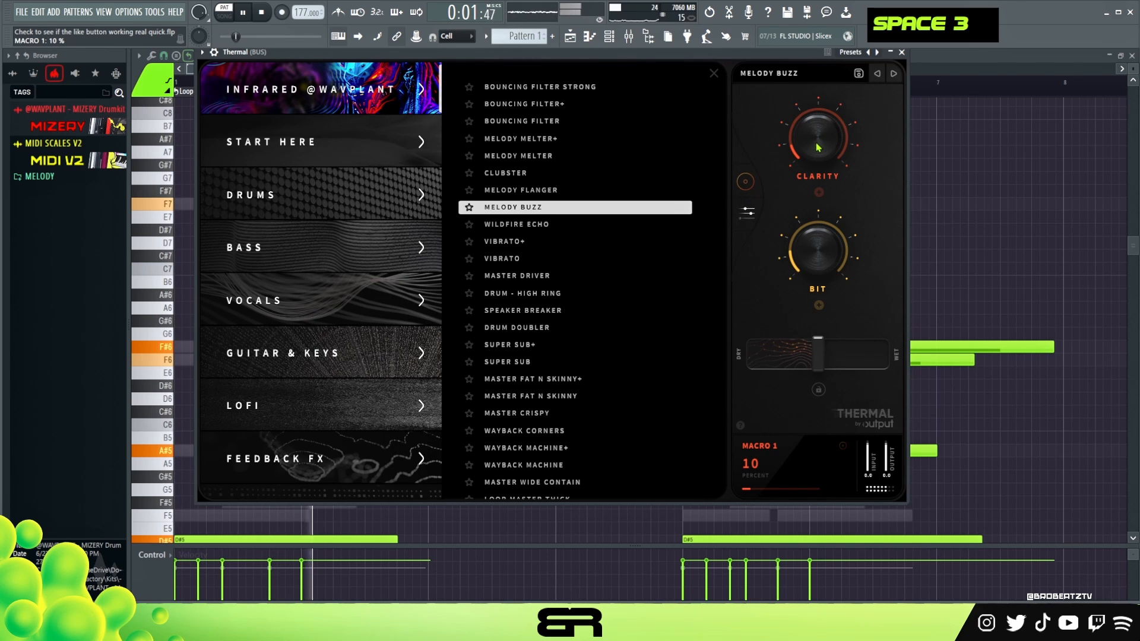
pyautogui.press('space')
pyautogui.click(902, 53)
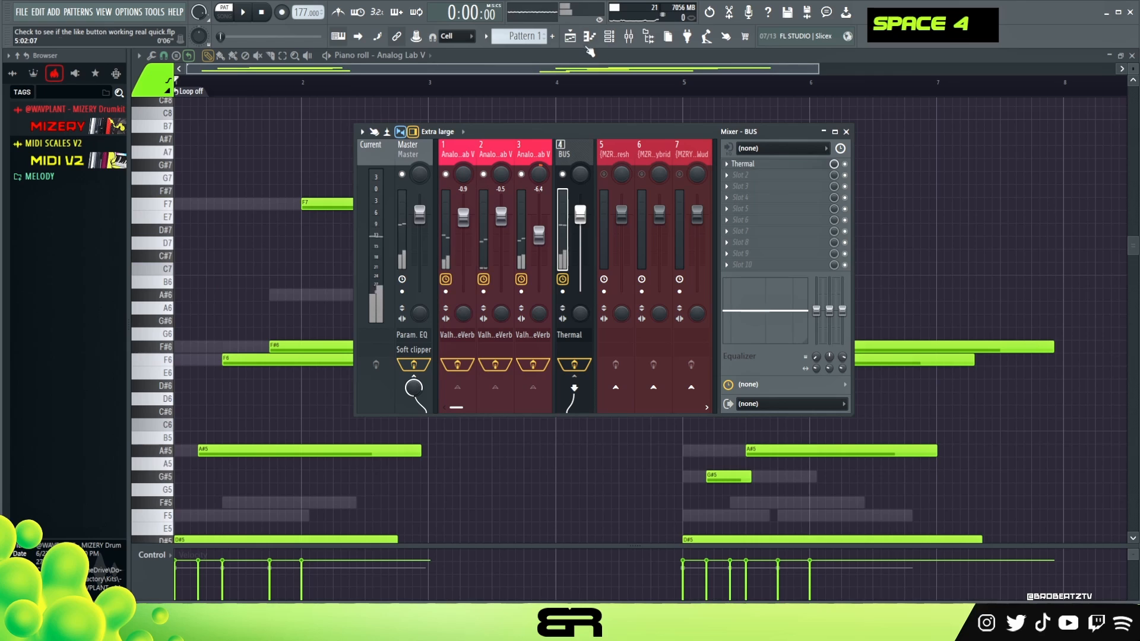
# Open the 808 Fresh channel in the piano roll and place a D#5 note at the start of bar 1.
pyautogui.rightClick(604, 173)
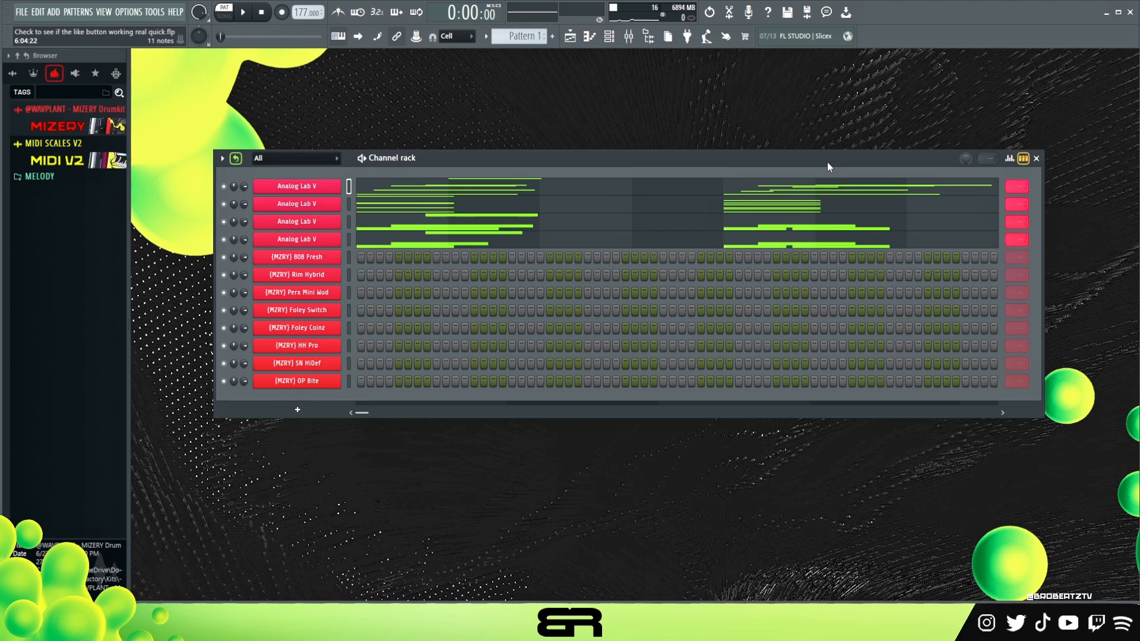
pyautogui.rightClick(336, 262)
pyautogui.click(372, 259)
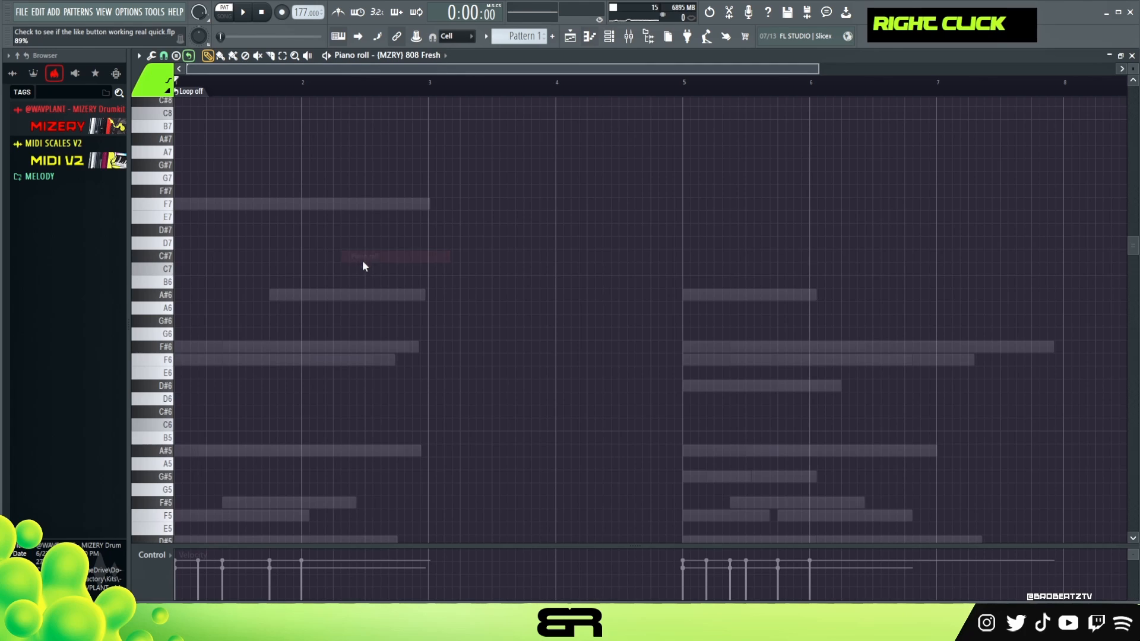
pyautogui.scroll(-3, 313, 323)
pyautogui.click(249, 347)
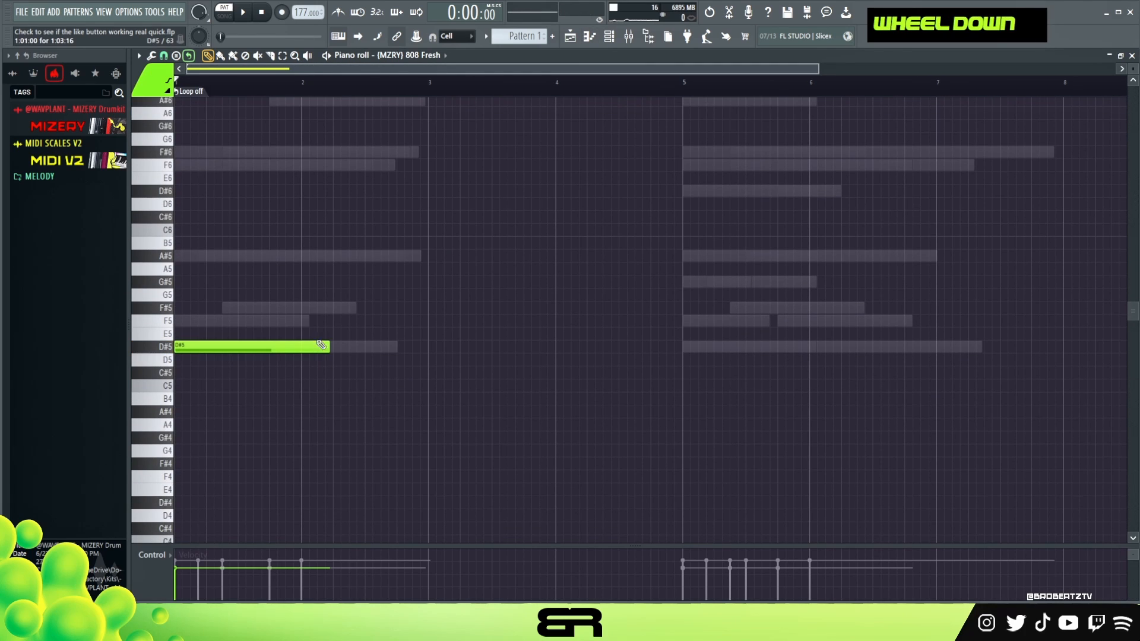
# Shorten the D#5 808 note to a one-step hit with raised velocity and add a matching hit at step 7 of bar 1.
pyautogui.moveTo(304, 314); pyautogui.dragTo(297, 386)
pyautogui.scroll(9, 299, 360)
pyautogui.rightClick(284, 360)
pyautogui.click(231, 351)
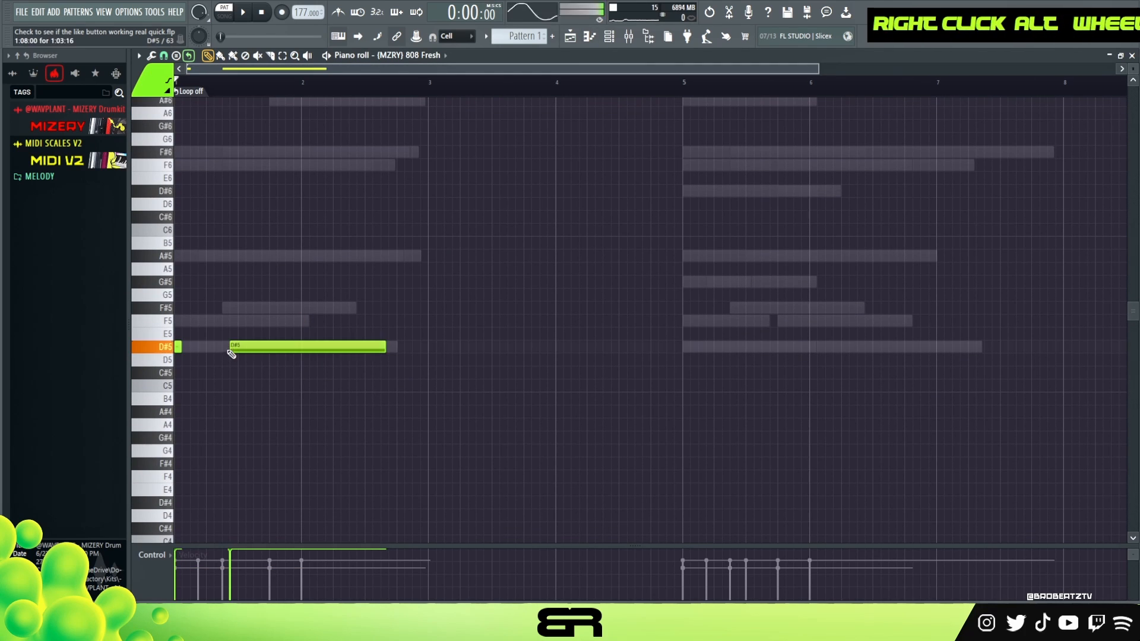
pyautogui.rightClick(232, 349)
pyautogui.doubleClick(225, 348)
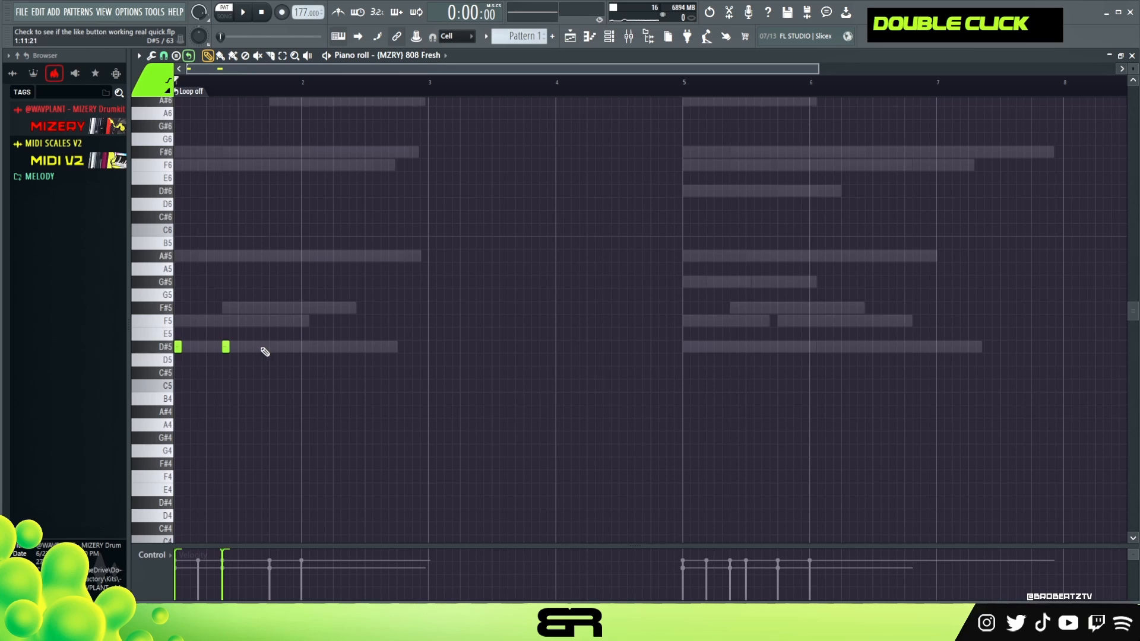
# Add an 808 hit at step 13 of bar 1 and copy the three hits to bar 3, leaving out the middle one.
pyautogui.moveTo(292, 343); pyautogui.dragTo(176, 360)
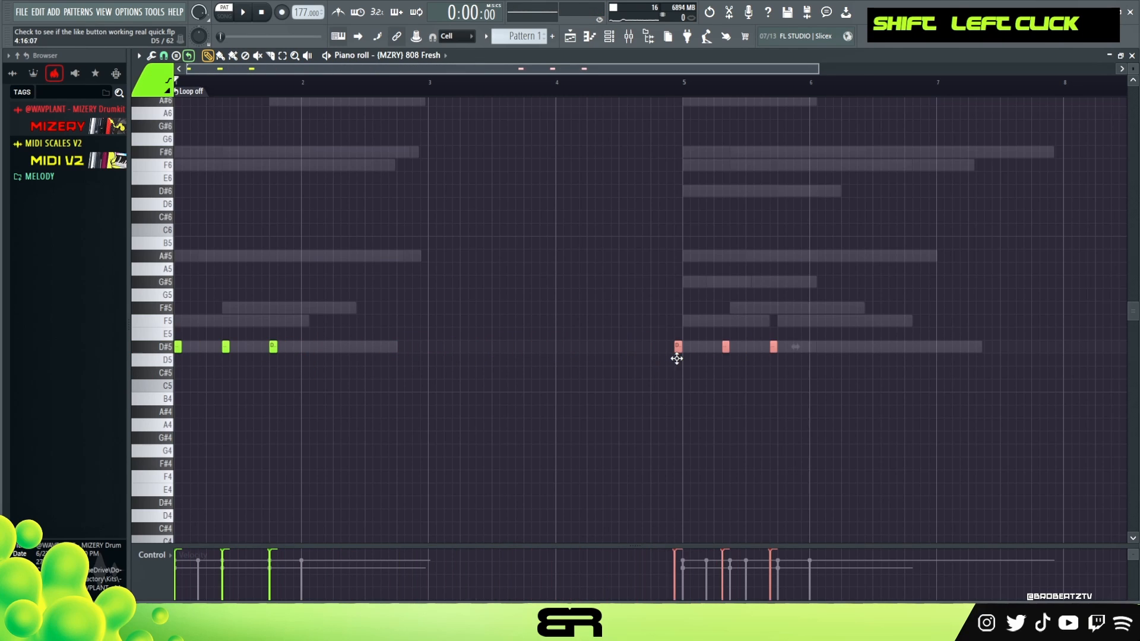
pyautogui.moveTo(677, 358); pyautogui.dragTo(685, 361)
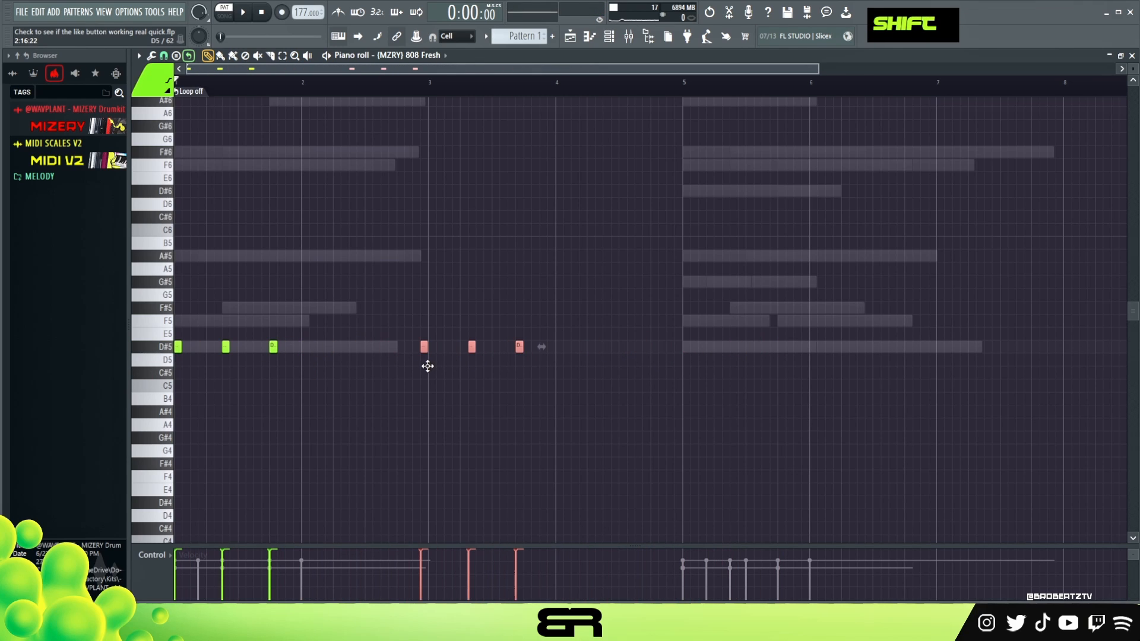
pyautogui.rightClick(475, 362)
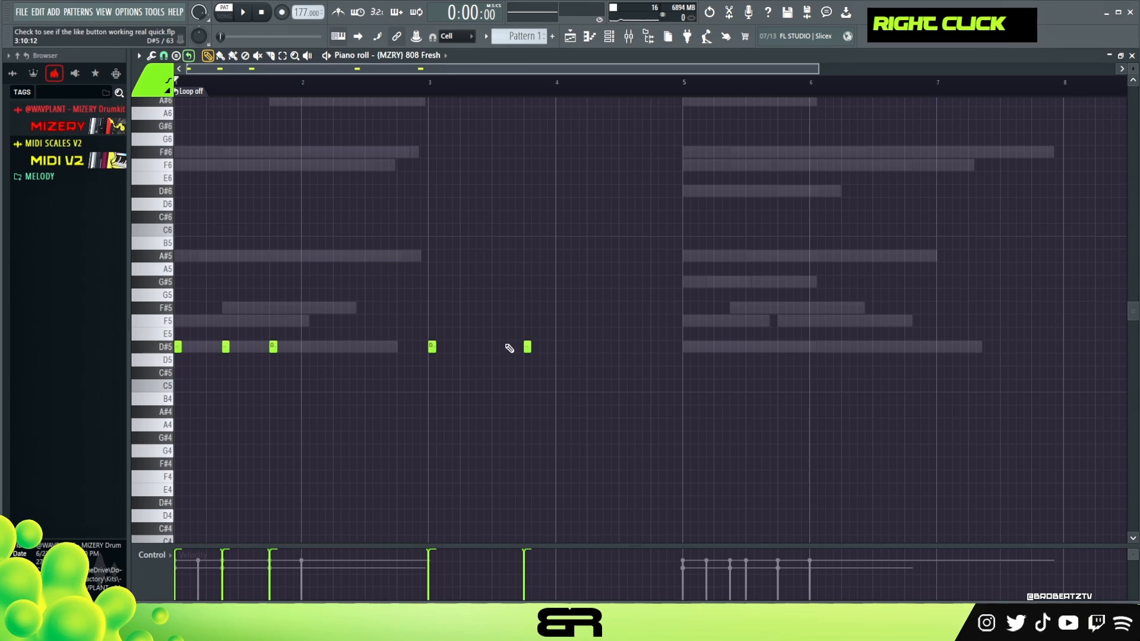
pyautogui.press('space')
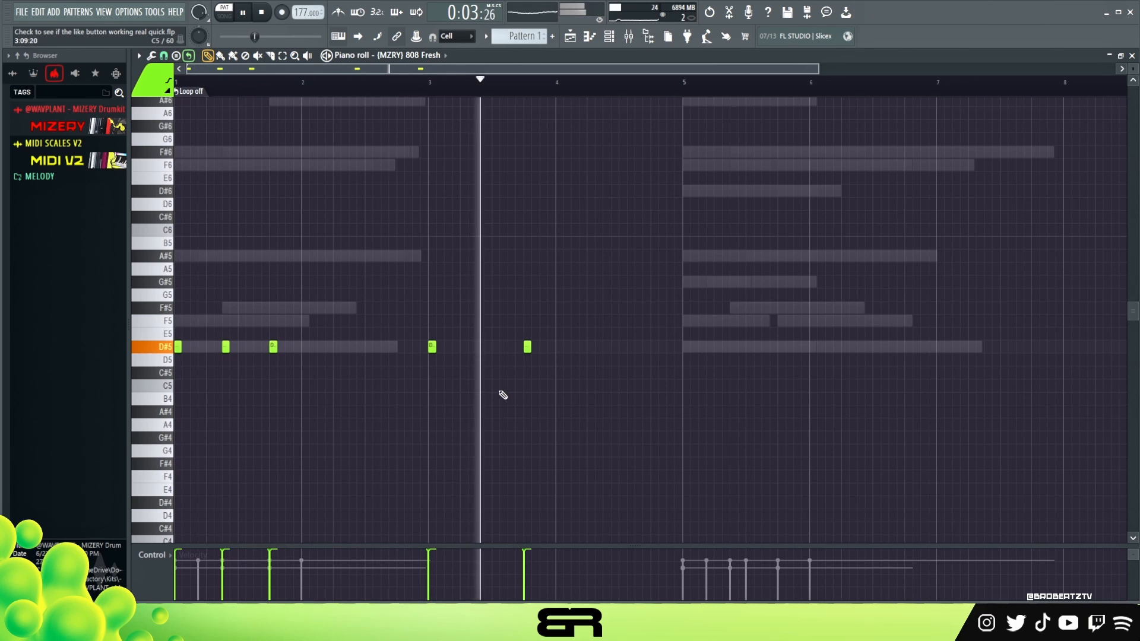
# Add D#5 808 hits at step 15 of bar 3 and steps 5 and 11 of bar 4, checking them in playback.
pyautogui.click(543, 348)
pyautogui.press('space')
pyautogui.press('space')
pyautogui.rightClick(576, 374)
pyautogui.click(591, 349)
pyautogui.click(631, 349)
pyautogui.rightClick(632, 349)
pyautogui.click(639, 349)
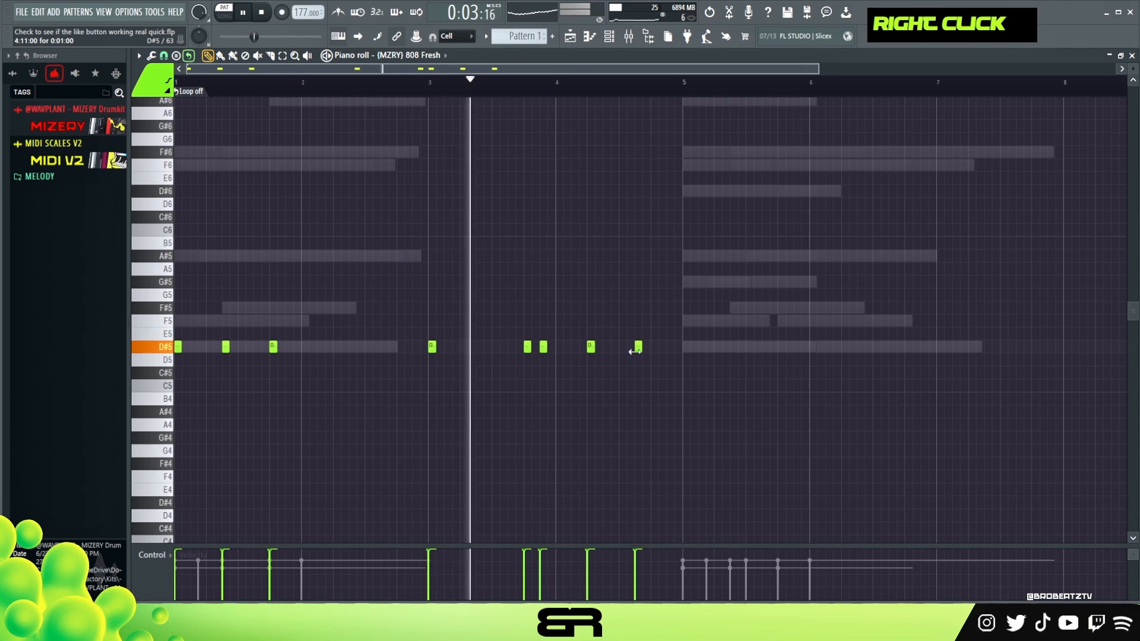
# Copy the whole four-bar 808 pattern so the copy starts at bar 5, and clear the selection.
pyautogui.hotkey('ctrl', 'a')
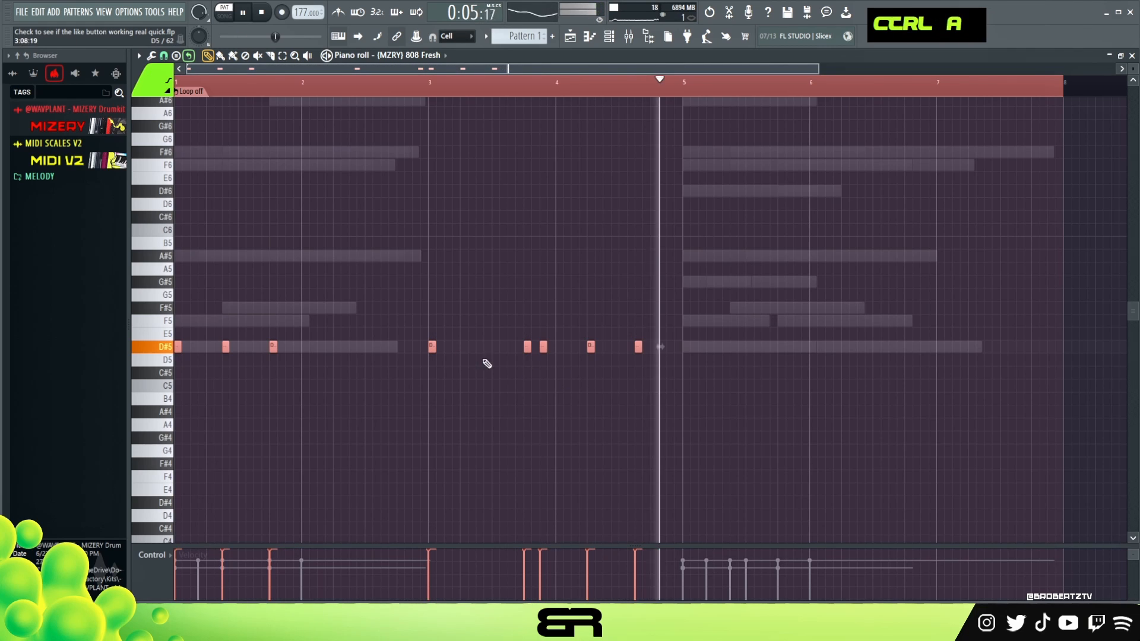
pyautogui.press('space')
pyautogui.moveTo(228, 347); pyautogui.dragTo(737, 348)
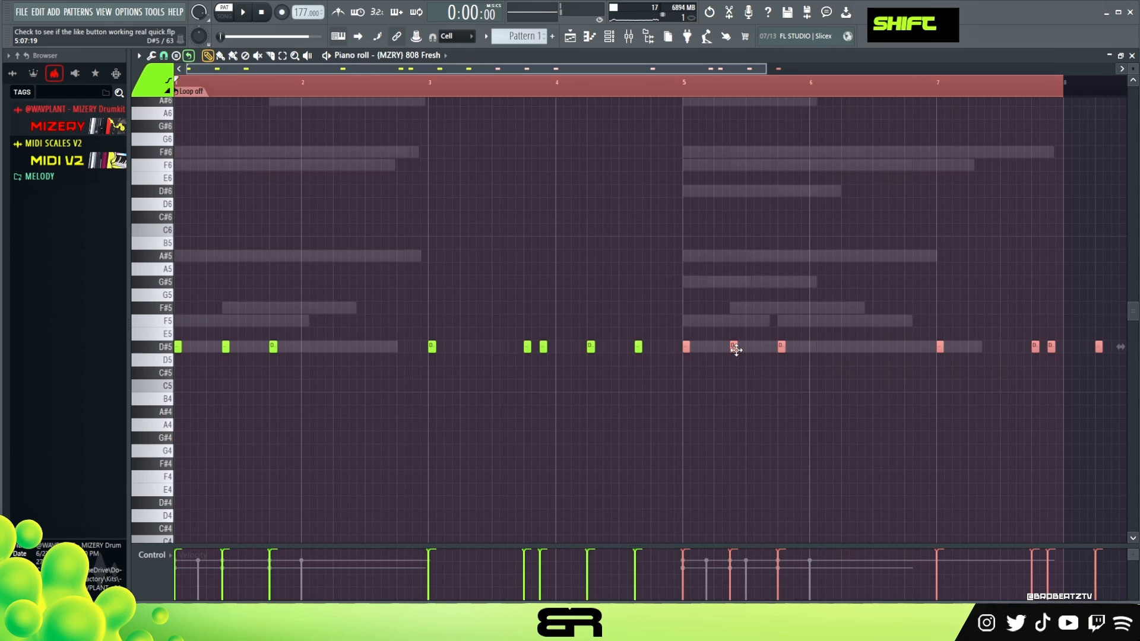
pyautogui.rightClick(706, 178)
pyautogui.doubleClick(461, 83)
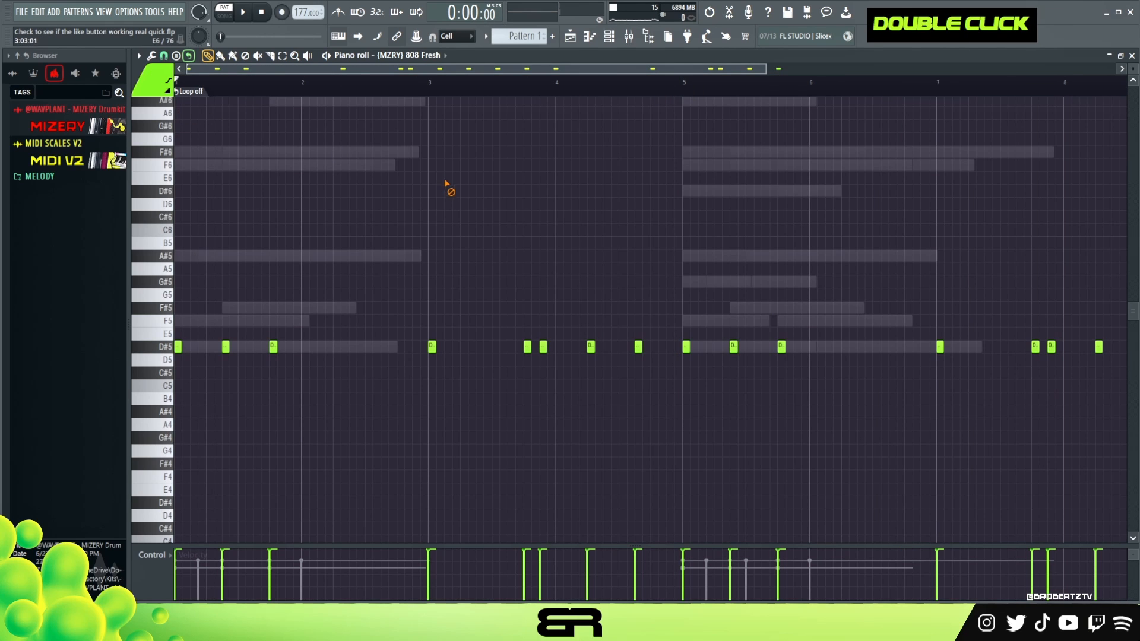
# Place Rim Hybrid hits on step 9 of bars 1 to 4 and set the channel's loop point to the next bar.
pyautogui.click(609, 38)
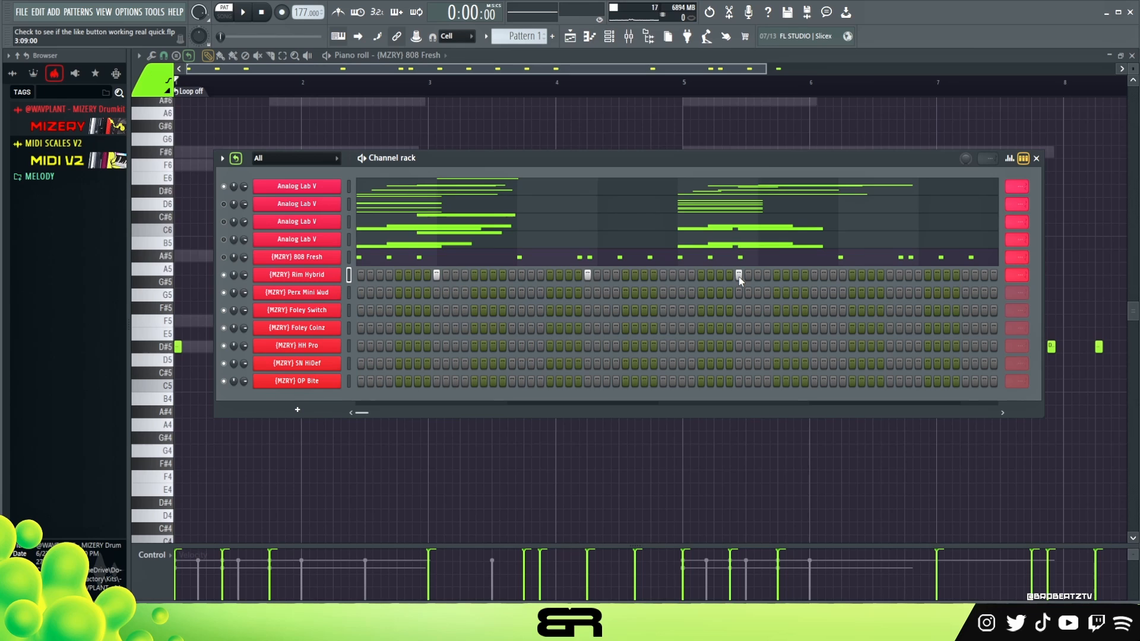
pyautogui.rightClick(1023, 278)
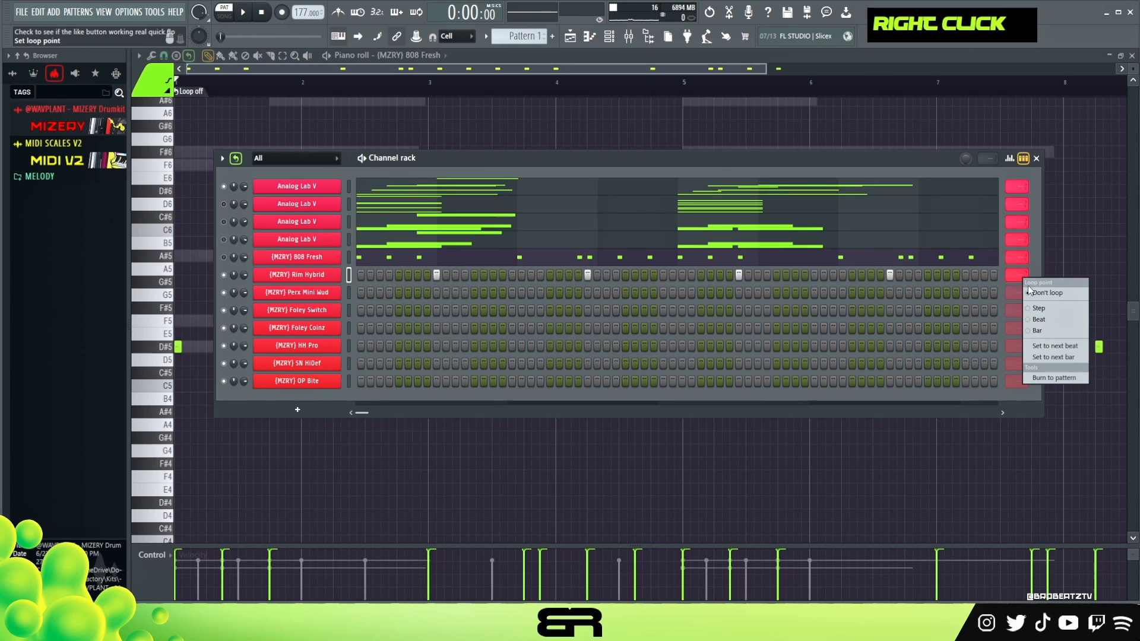
pyautogui.click(1052, 358)
# Raise the velocity of all Rim Hybrid notes in the piano roll and return to the channel rack.
pyautogui.rightClick(341, 272)
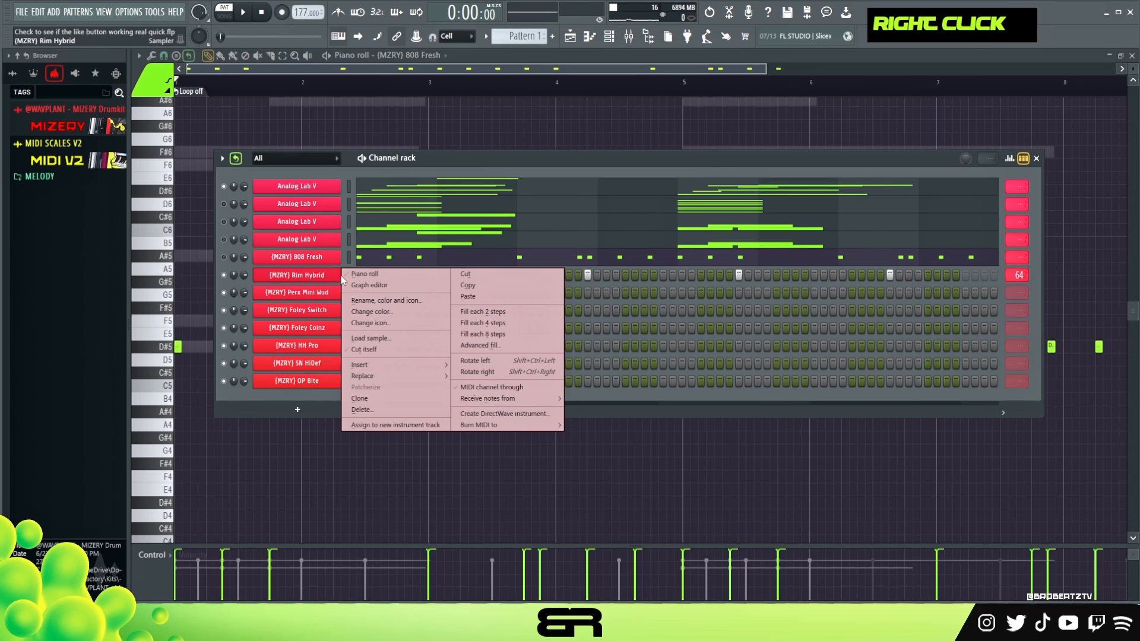
pyautogui.click(373, 272)
pyautogui.press('space')
pyautogui.hotkey('ctrl', 'a')
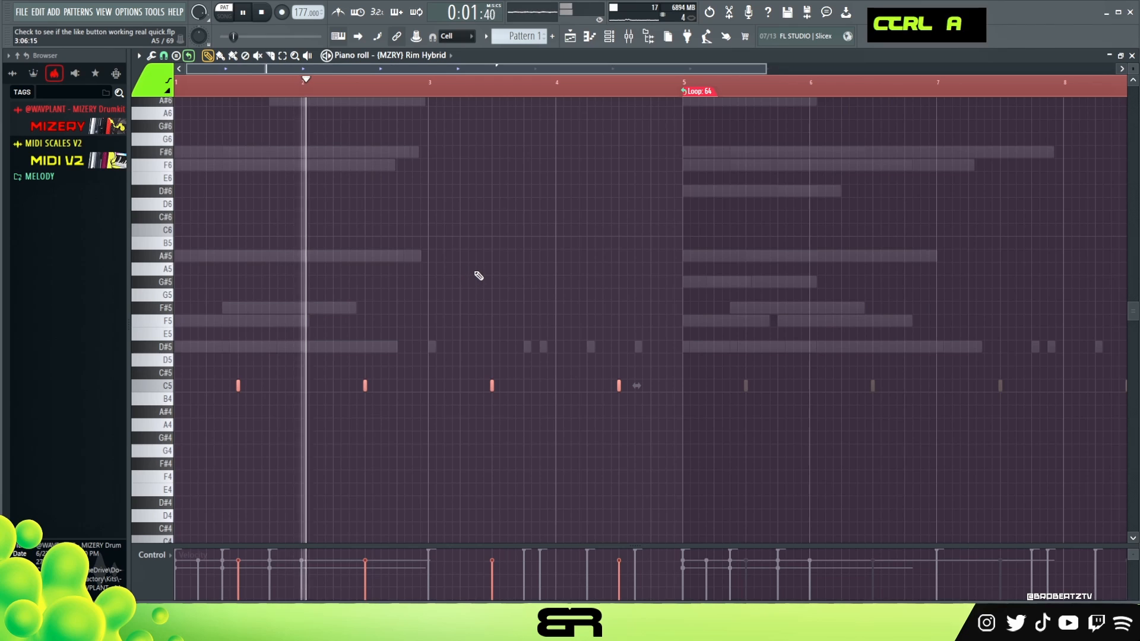
pyautogui.keyDown('alt'); pyautogui.scroll(5, 474, 275); pyautogui.keyUp('alt')
pyautogui.keyDown('alt'); pyautogui.scroll(-1, 527, 163); pyautogui.keyUp('alt')
pyautogui.press('space')
pyautogui.hotkey('ctrl', 'a')
pyautogui.rightClick(640, 252)
pyautogui.press('F6')
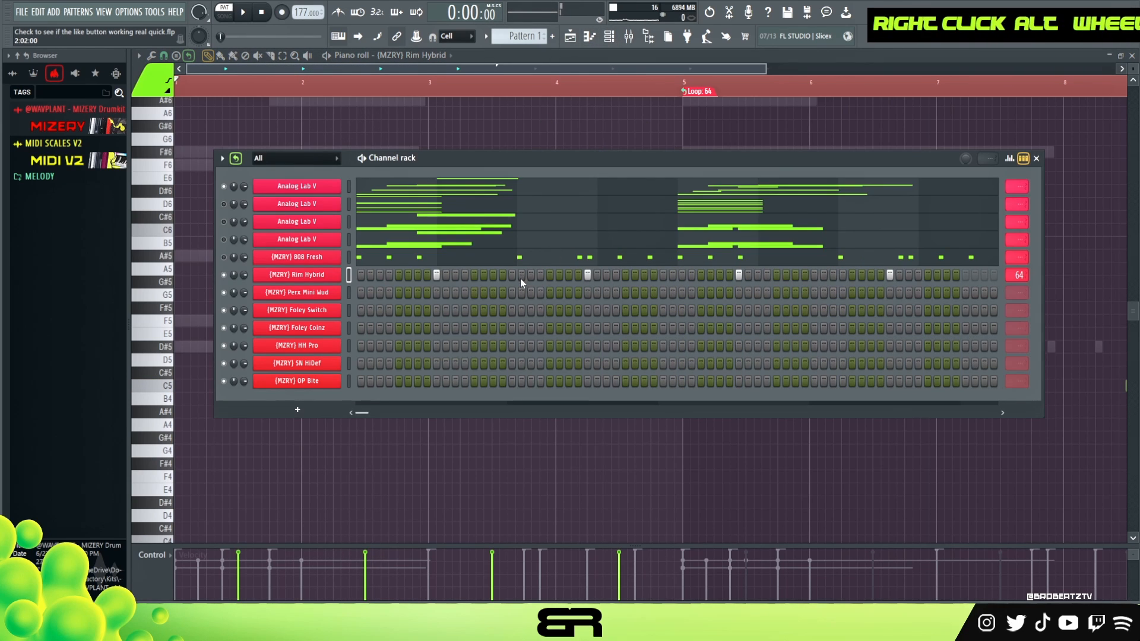
# Layer a Perx Mini Wud hit on the first Rim Hybrid hit at step 9 and audition it.
pyautogui.moveTo(524, 174); pyautogui.dragTo(548, 165)
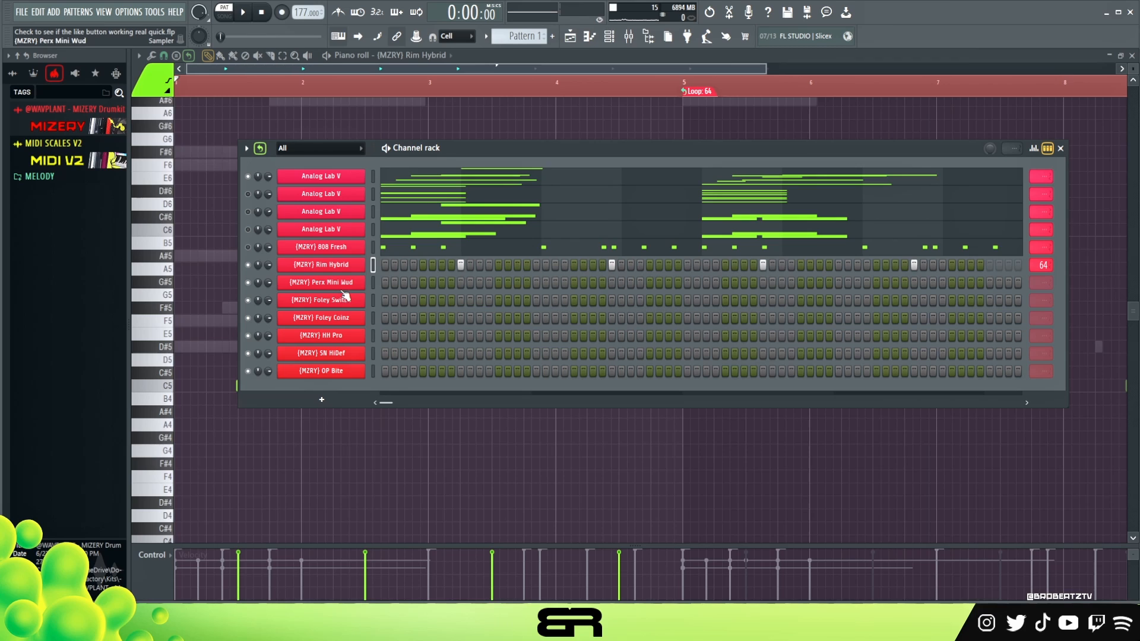
pyautogui.press('space')
pyautogui.click(461, 282)
pyautogui.press('space')
pyautogui.press('space')
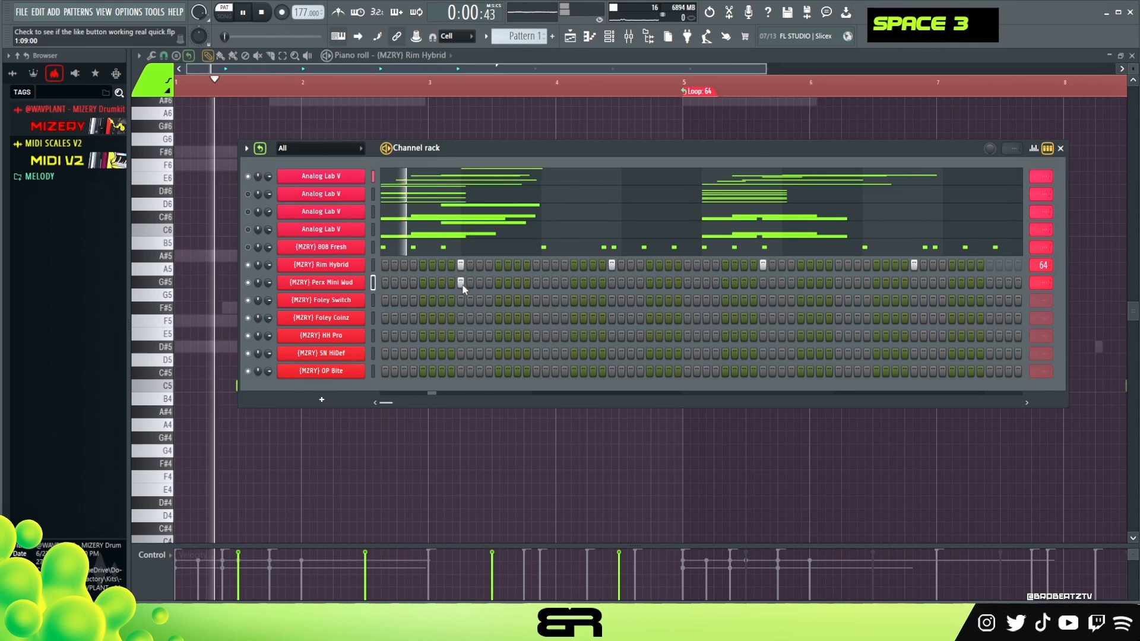
# Layer a Foley Switch hit on step 9 of bar 1 and audition the combined percussion.
pyautogui.press('space')
pyautogui.press('space')
pyautogui.press('space')
pyautogui.click(460, 300)
pyautogui.press('space')
pyautogui.press('space')
pyautogui.press('space')
pyautogui.press('space')
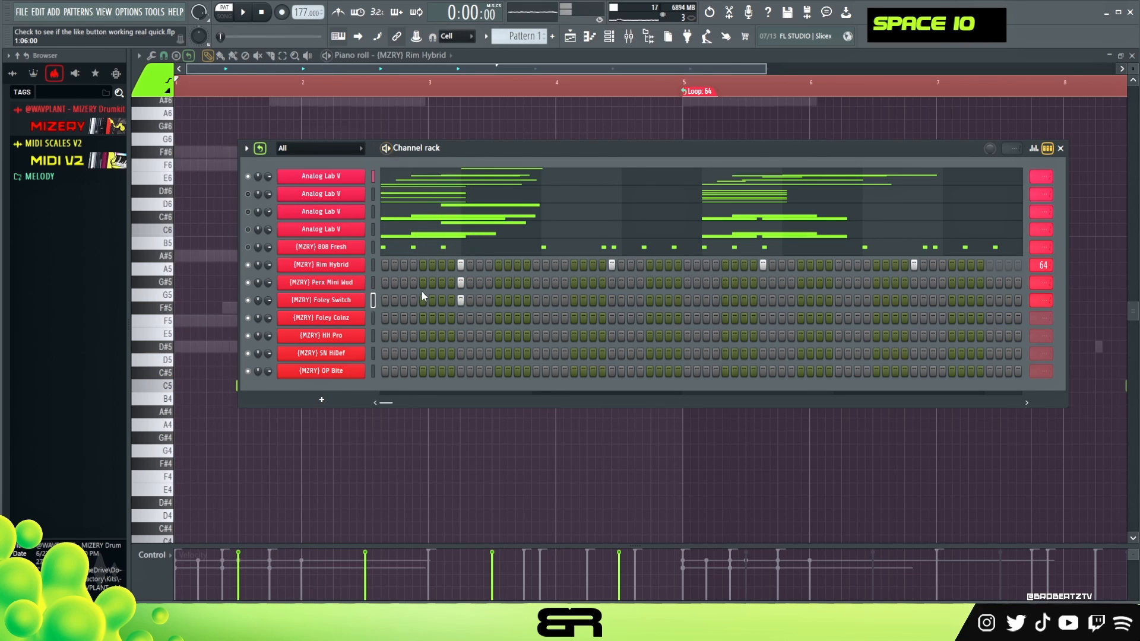
# Try a velocity of about 81% on the first Rim Hybrid hit in the graph editor and audition it.
pyautogui.rightClick(361, 262)
pyautogui.click(381, 268)
pyautogui.press('space')
pyautogui.press('space')
pyautogui.press('space')
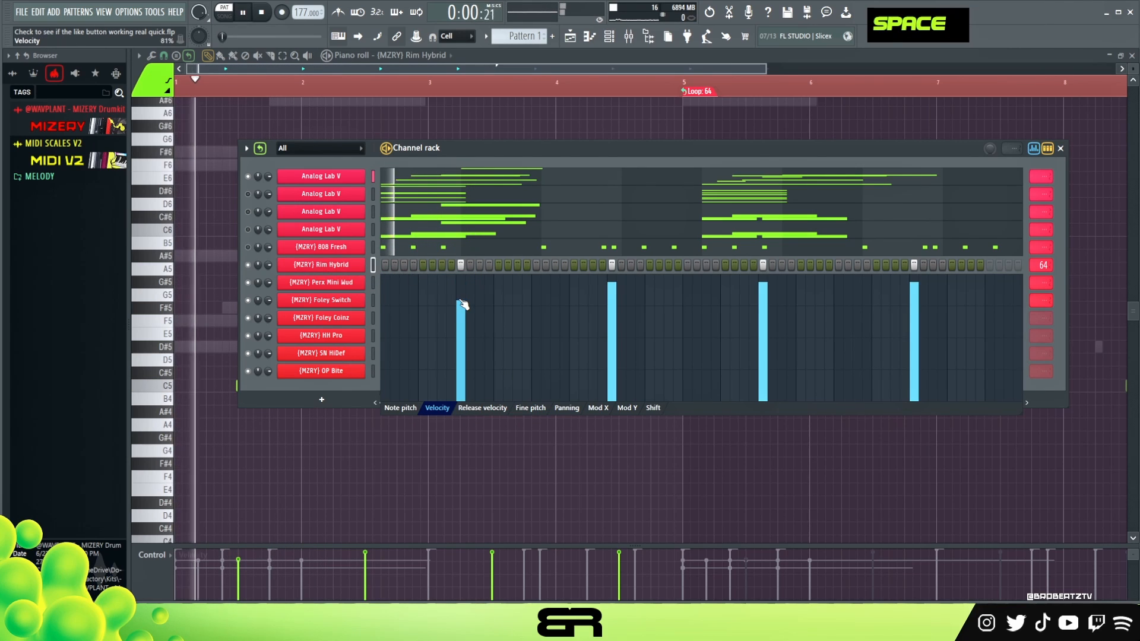
pyautogui.press('space')
pyautogui.press('space')
pyautogui.press('space')
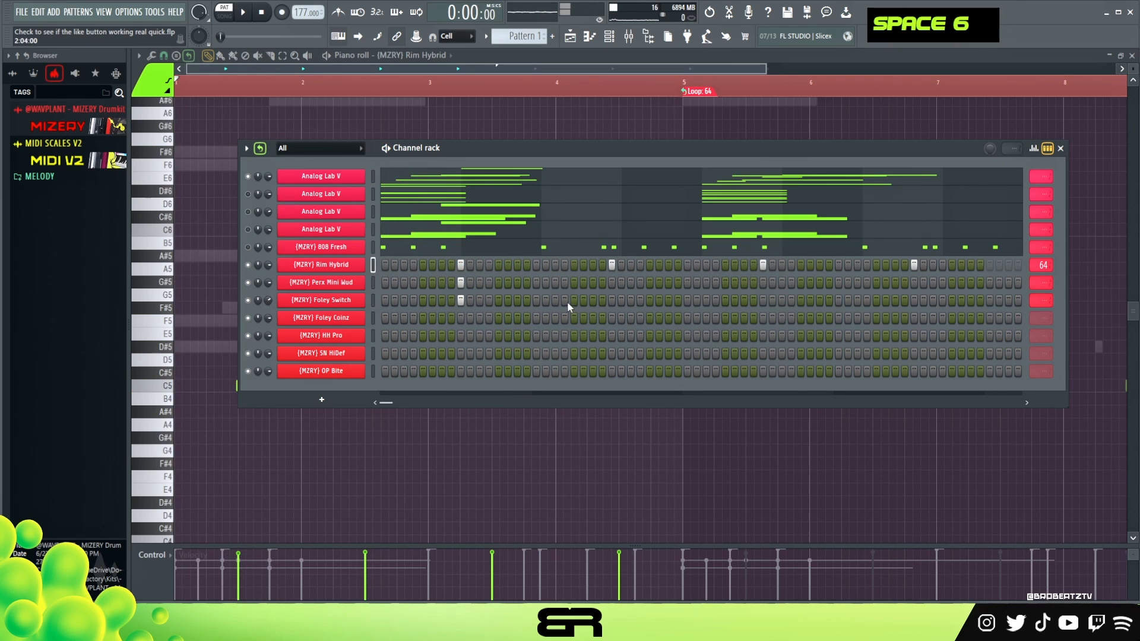
# Add Perx Mini Wud hits on step 9 of bars 2 and 4 and a Foley Switch hit on step 9 of bar 3.
pyautogui.click(612, 283)
pyautogui.click(763, 301)
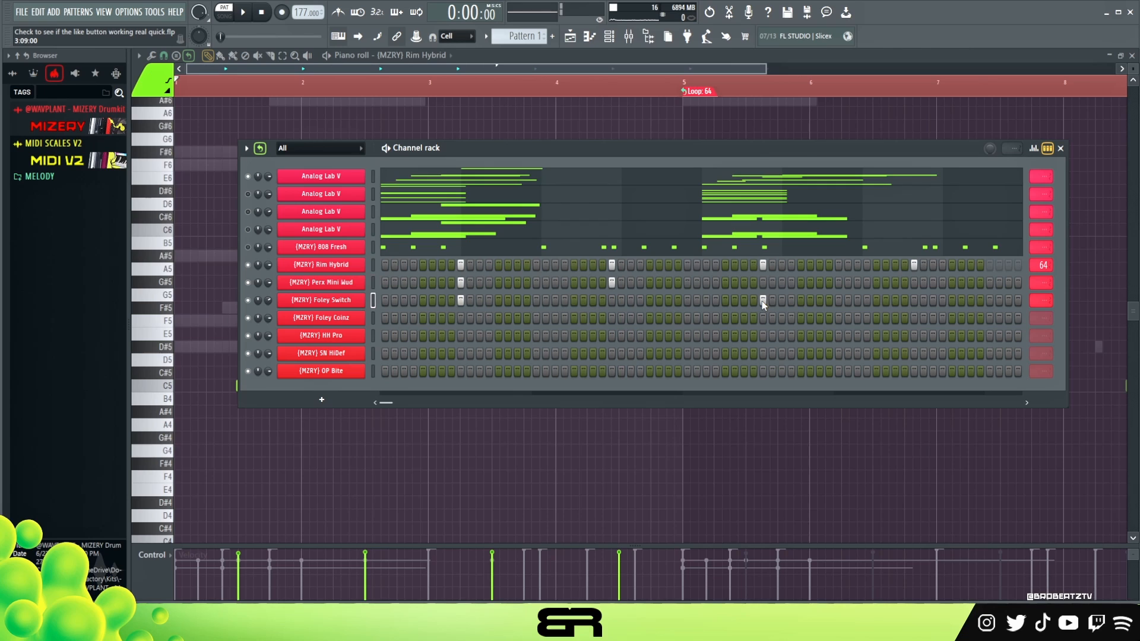
pyautogui.click(913, 283)
pyautogui.press('space')
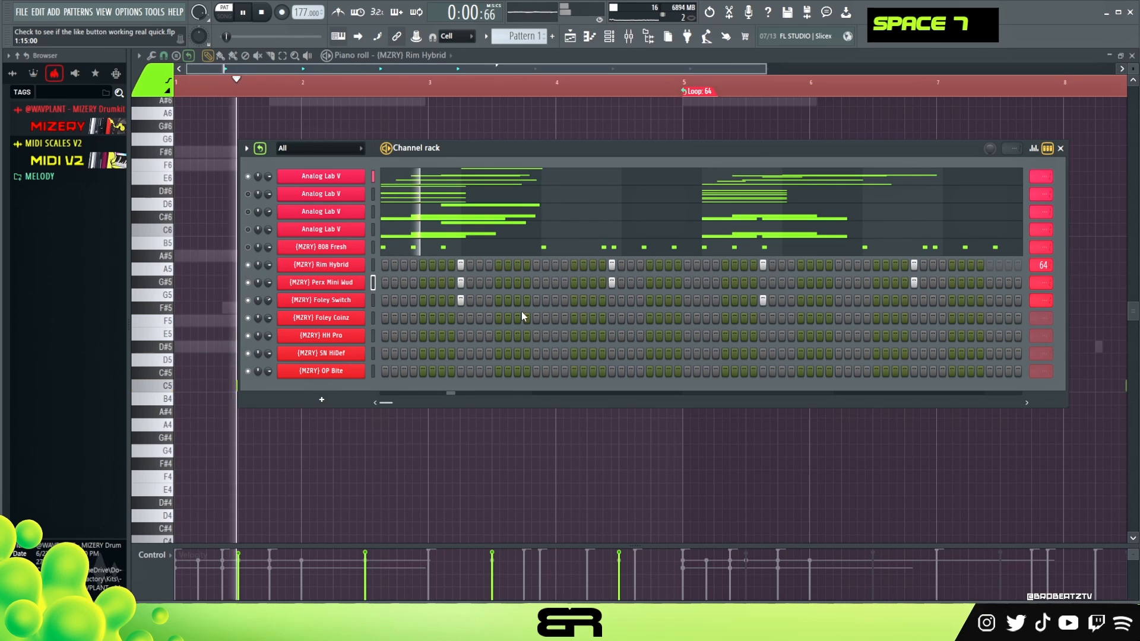
pyautogui.press('space')
# Add a Foley Coinz hit on step 11 of bar 1 and audition it with the other percussion.
pyautogui.click(480, 318)
pyautogui.press('space')
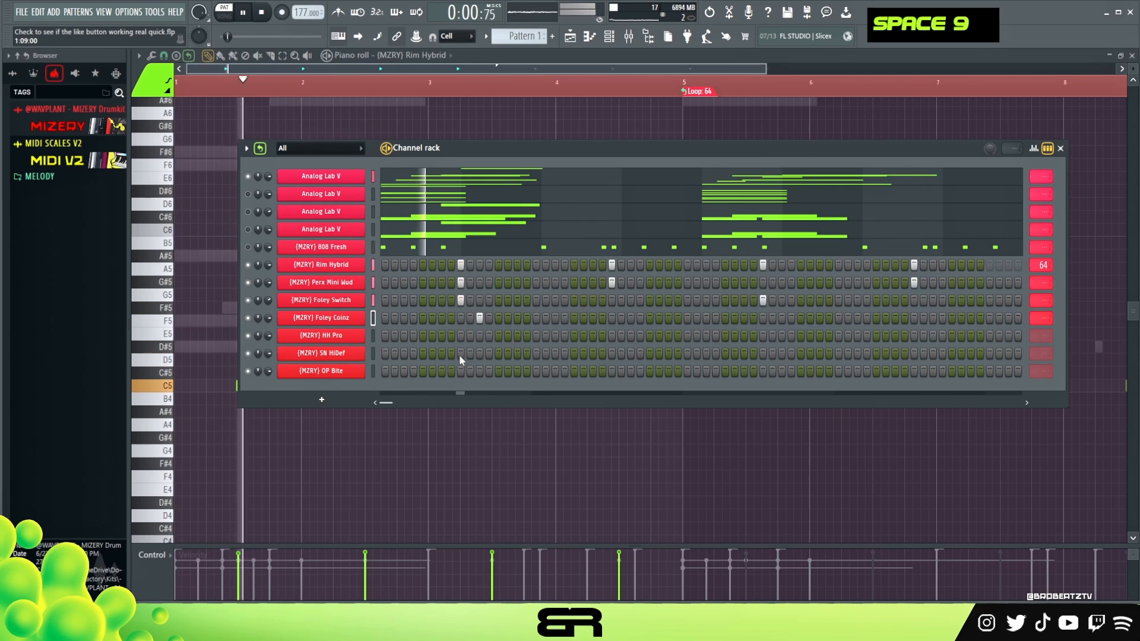
pyautogui.press('space')
# Place HH Pro hits on steps 1, 7 and 13 of bar 1 and audition them.
pyautogui.press('space')
pyautogui.press('space')
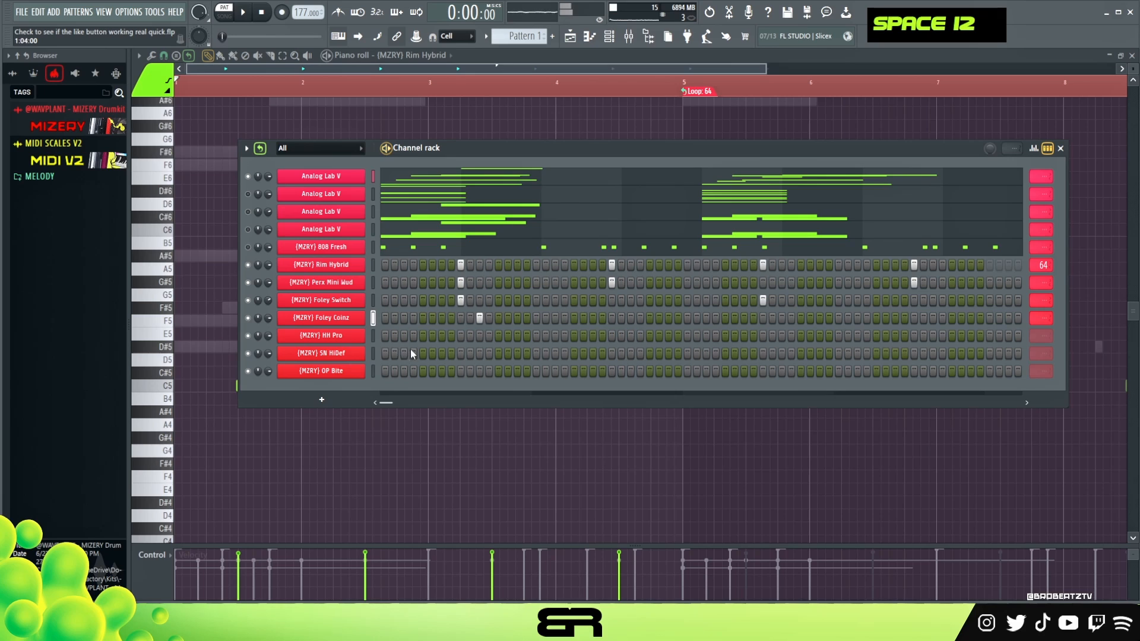
pyautogui.press('space')
pyautogui.press('space')
# Add HH Pro hits on steps 3, 5, 6, 7 and 11 of bar 2 and steps 1, 7 and 13 of bar 3.
pyautogui.press('space')
pyautogui.moveTo(498, 337); pyautogui.dragTo(521, 337)
pyautogui.press('space')
pyautogui.rightClick(526, 336)
pyautogui.press('space')
pyautogui.click(556, 336)
pyautogui.press('space')
pyautogui.press('space')
pyautogui.moveTo(573, 337); pyautogui.dragTo(596, 336)
pyautogui.press('space')
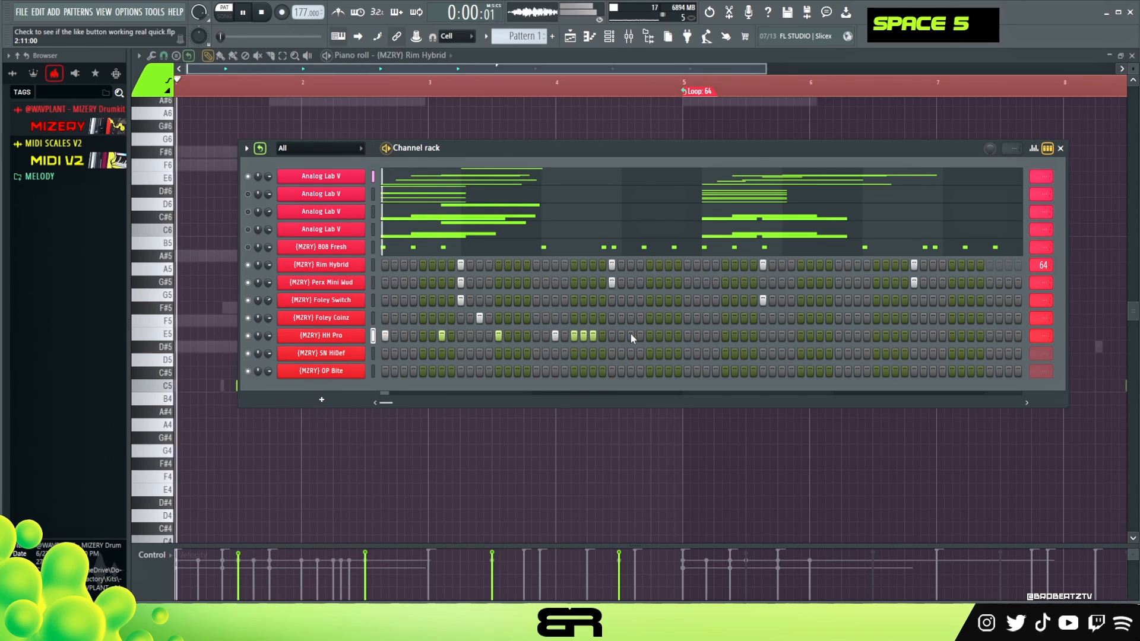
pyautogui.click(630, 336)
pyautogui.press('space')
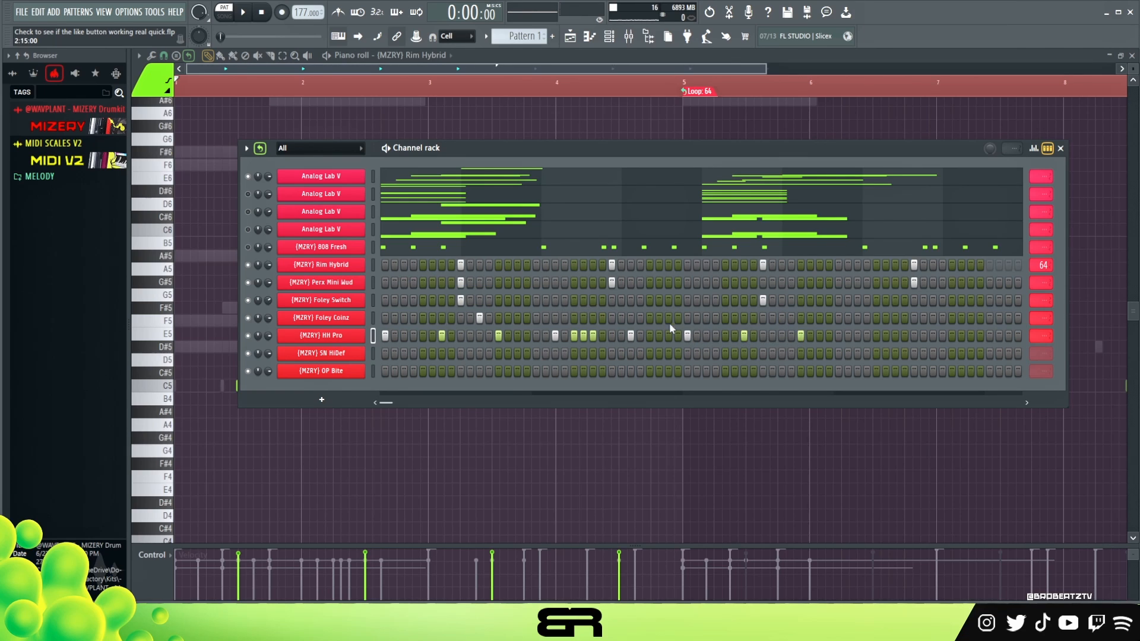
# Add a Foley Coinz hit on step 11 of bar 3 and audition the pattern.
pyautogui.press('space')
pyautogui.click(781, 319)
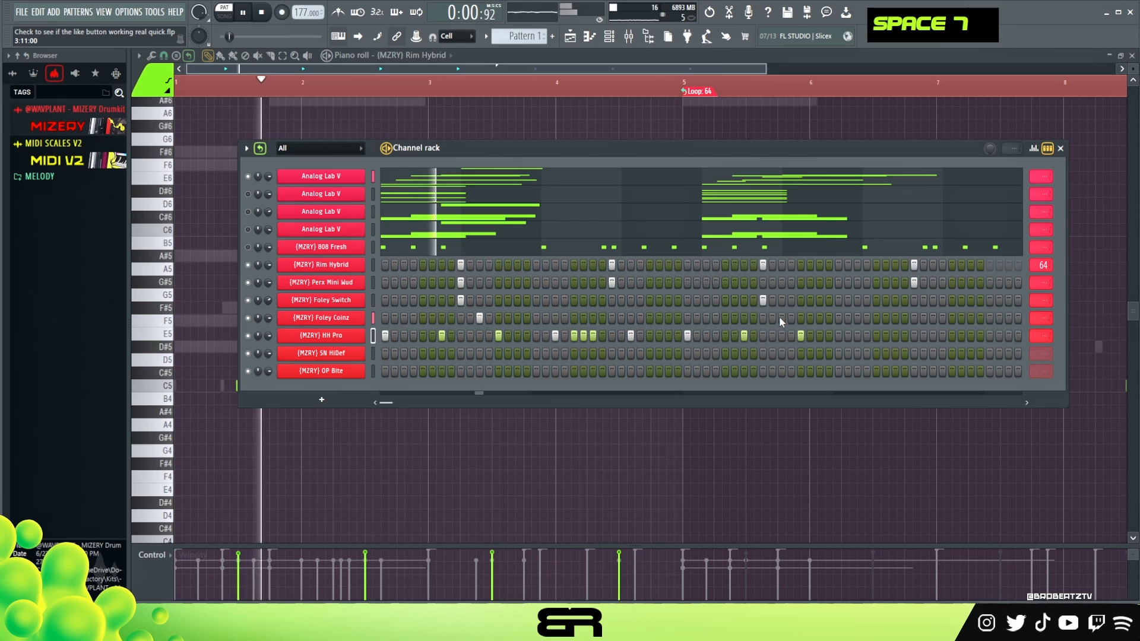
pyautogui.press('space')
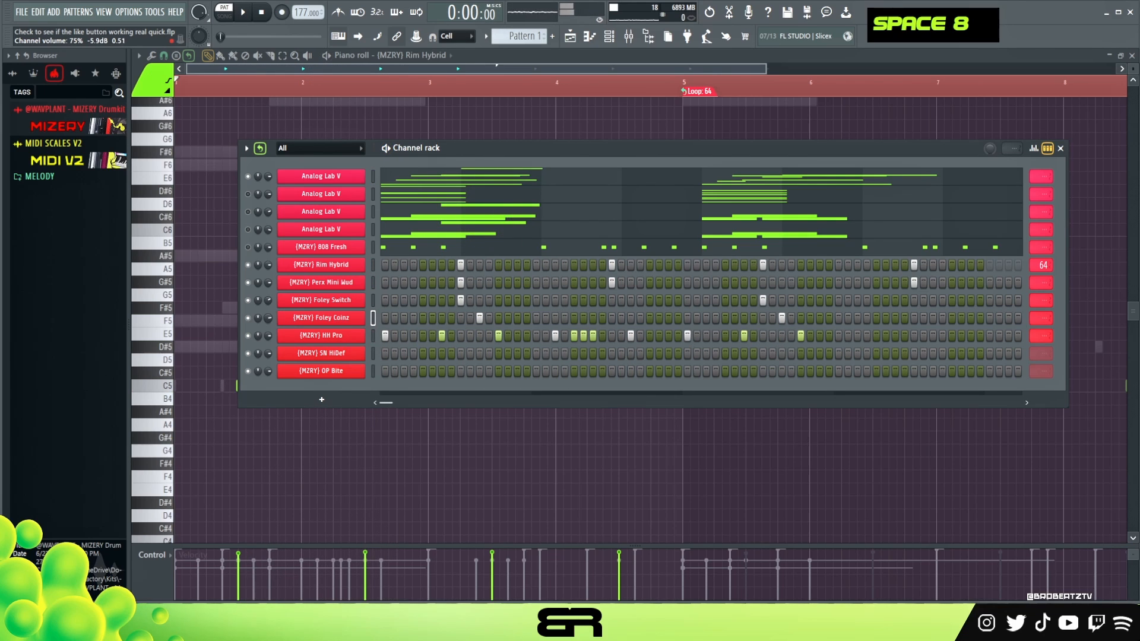
pyautogui.press('space')
# Place an SN HiDef hit on step 7 of bar 1 and audition it with the other drums.
pyautogui.press('space')
pyautogui.click(441, 353)
pyautogui.press('space')
pyautogui.press('space')
pyautogui.press('space')
# Add OP Bite hits on step 13 of bar 1 and on steps 7 and 13 of bar 3 while auditioning.
pyautogui.click(499, 371)
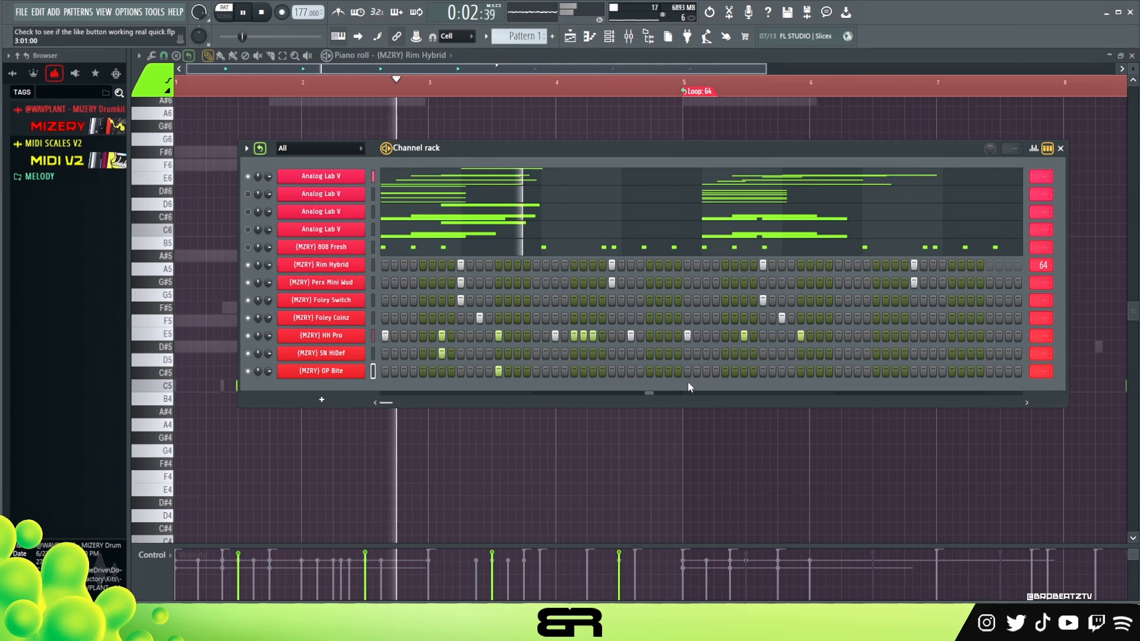
pyautogui.press('space')
pyautogui.press('space')
pyautogui.click(745, 371)
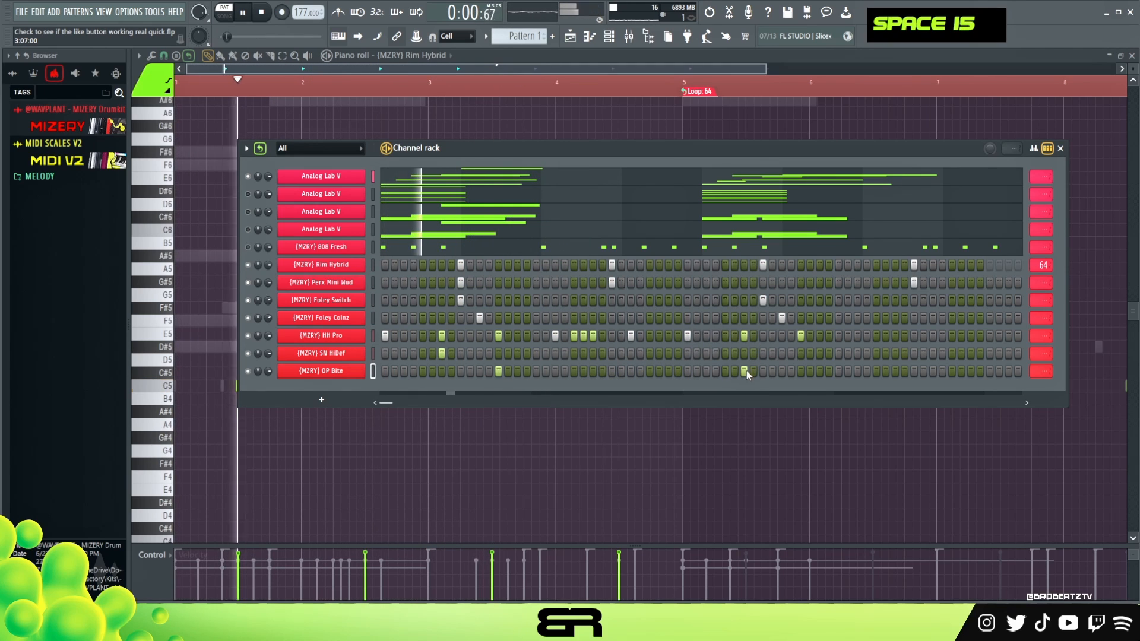
pyautogui.click(801, 372)
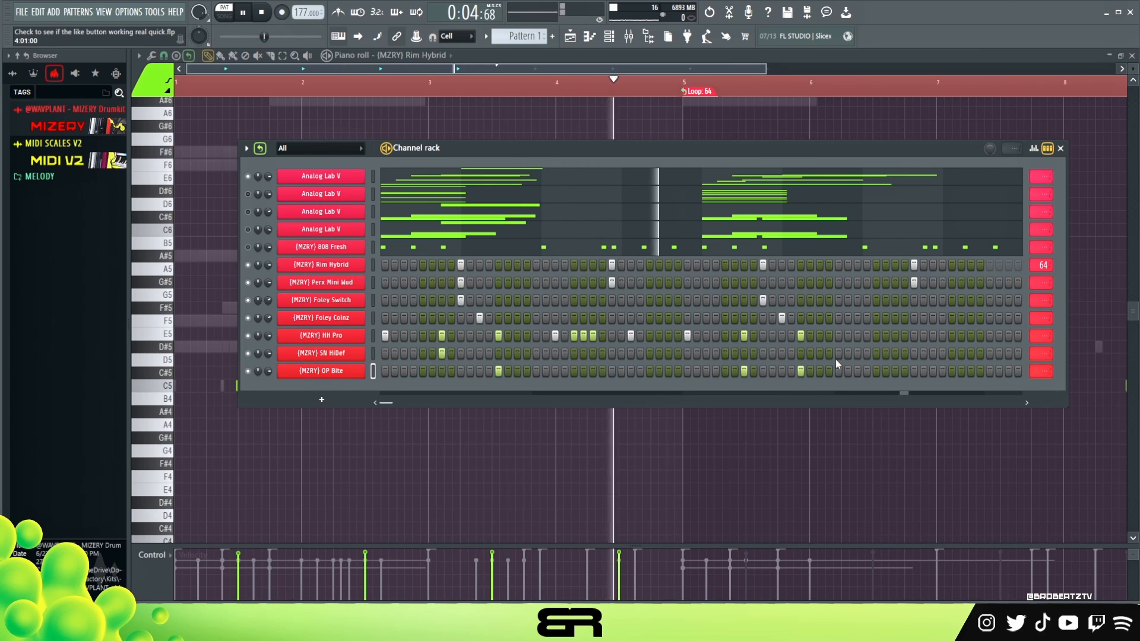
# Add HH Pro hits on steps 1, 2, 3 and 5 of bar 4 and audition the pattern.
pyautogui.press('space')
pyautogui.press('space')
pyautogui.click(839, 335)
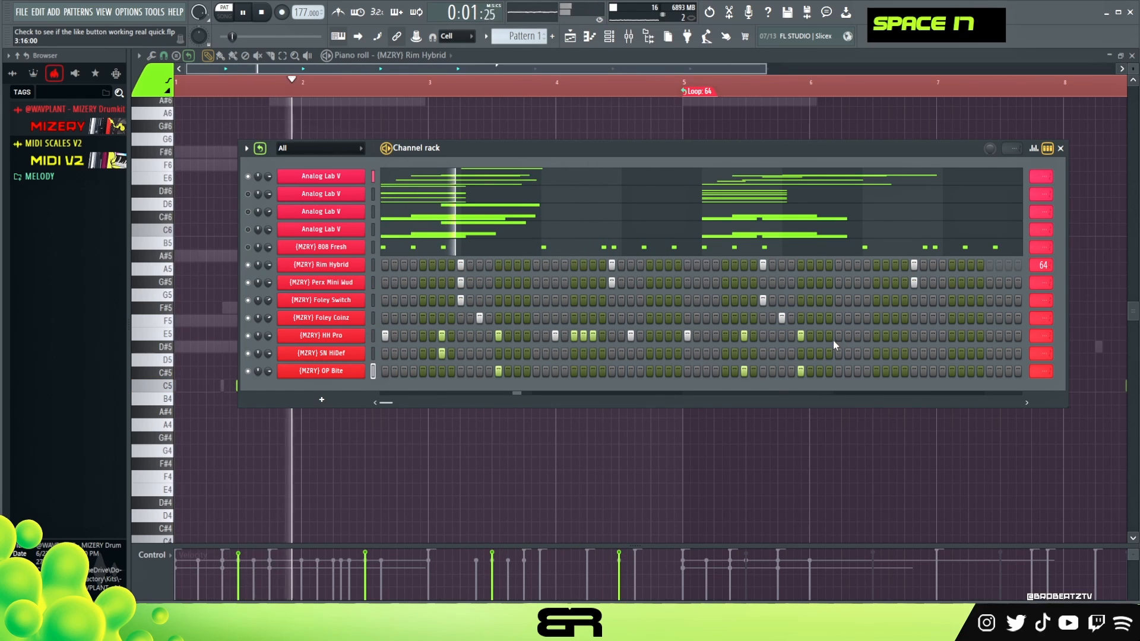
pyautogui.click(848, 335)
pyautogui.click(857, 336)
pyautogui.click(876, 336)
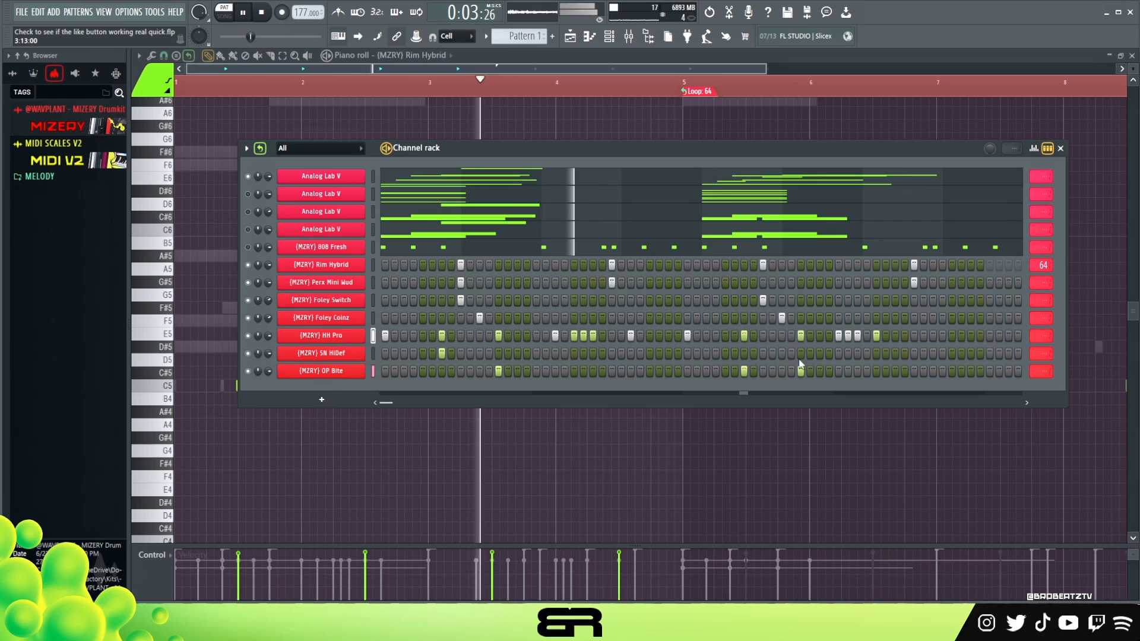
pyautogui.press('space')
pyautogui.press('space')
# Add an HH Pro hit on step 7 of bar 4 and lower its velocity to roughly half of the other hits.
pyautogui.click(896, 337)
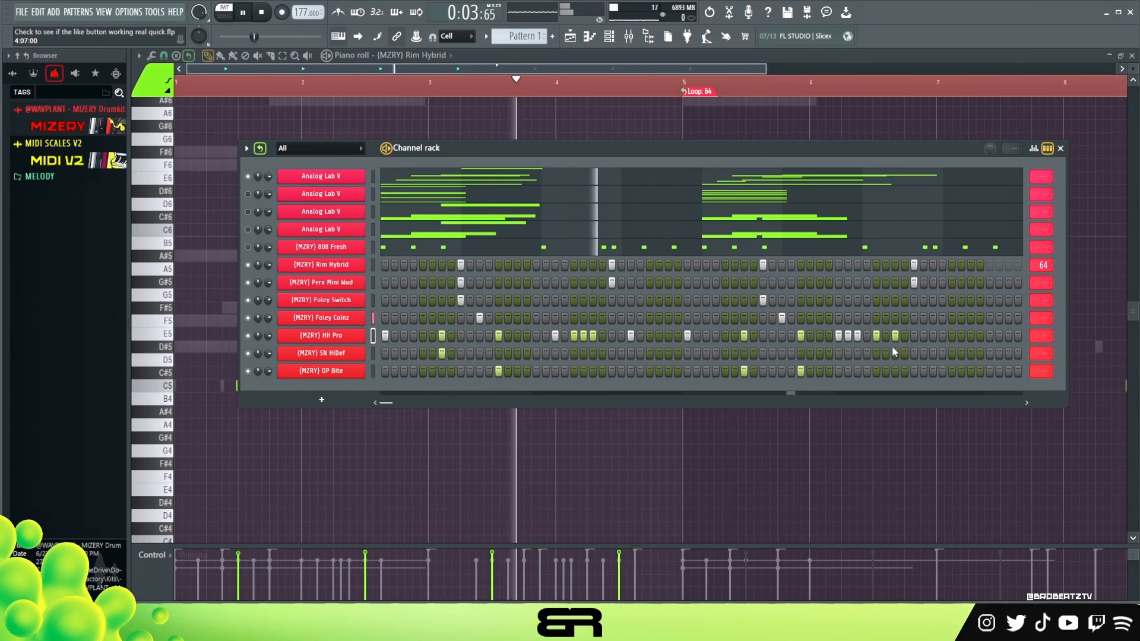
pyautogui.press('space')
pyautogui.press('space')
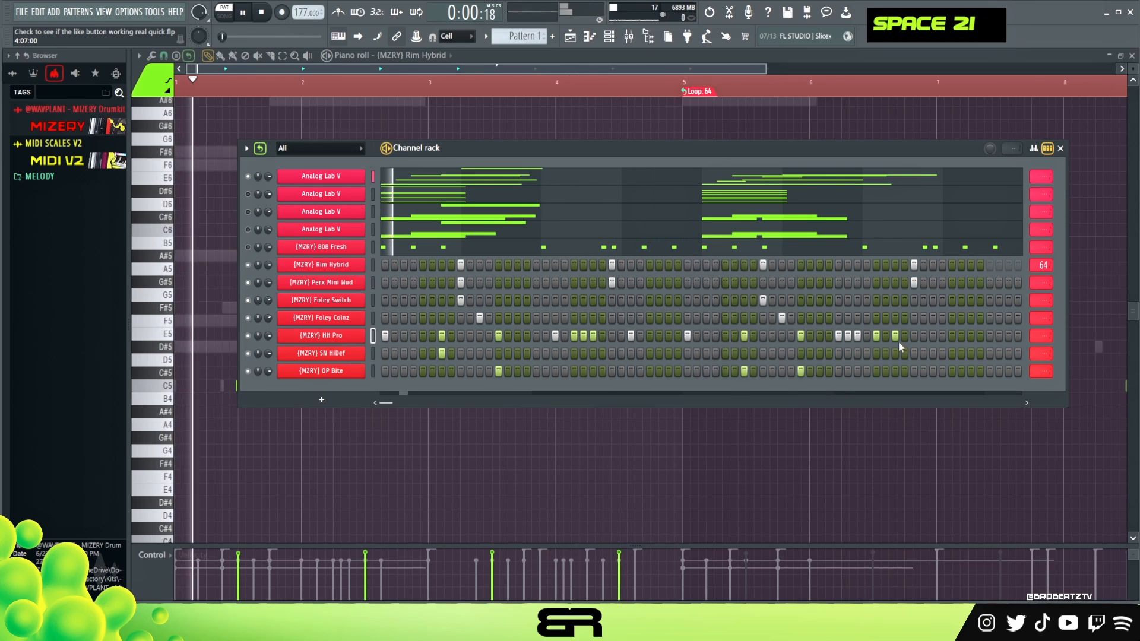
pyautogui.press('space')
pyautogui.click(1034, 148)
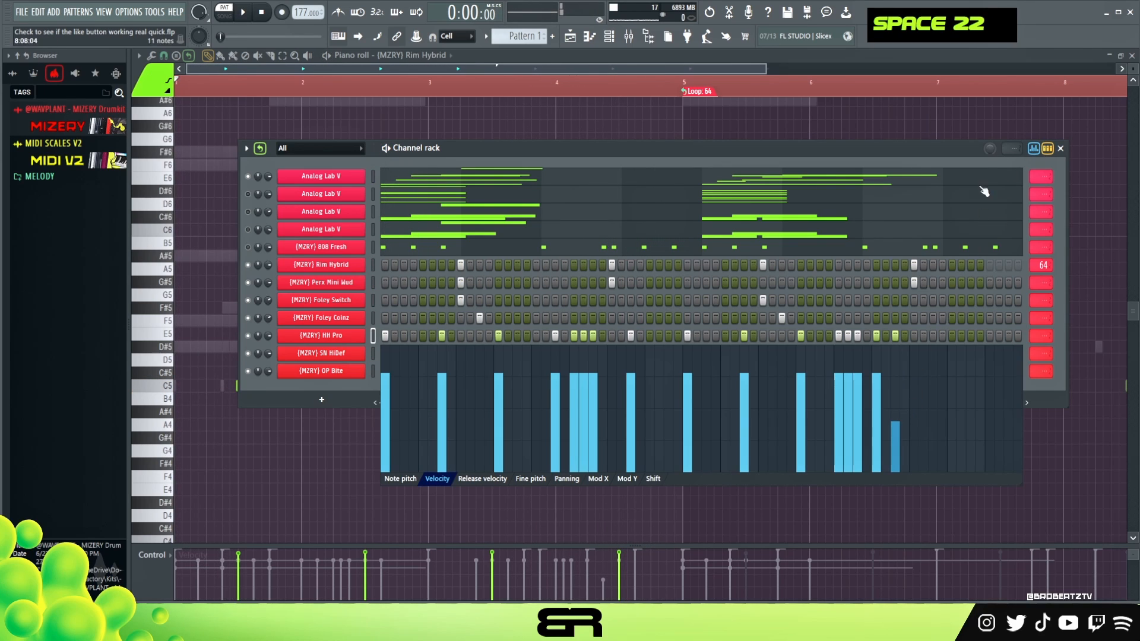
pyautogui.click(1034, 148)
# Add an SN HiDef hit on step 11 and Rim Hybrid hits on steps 13 and 15 of bar 4 during playback.
pyautogui.press('space')
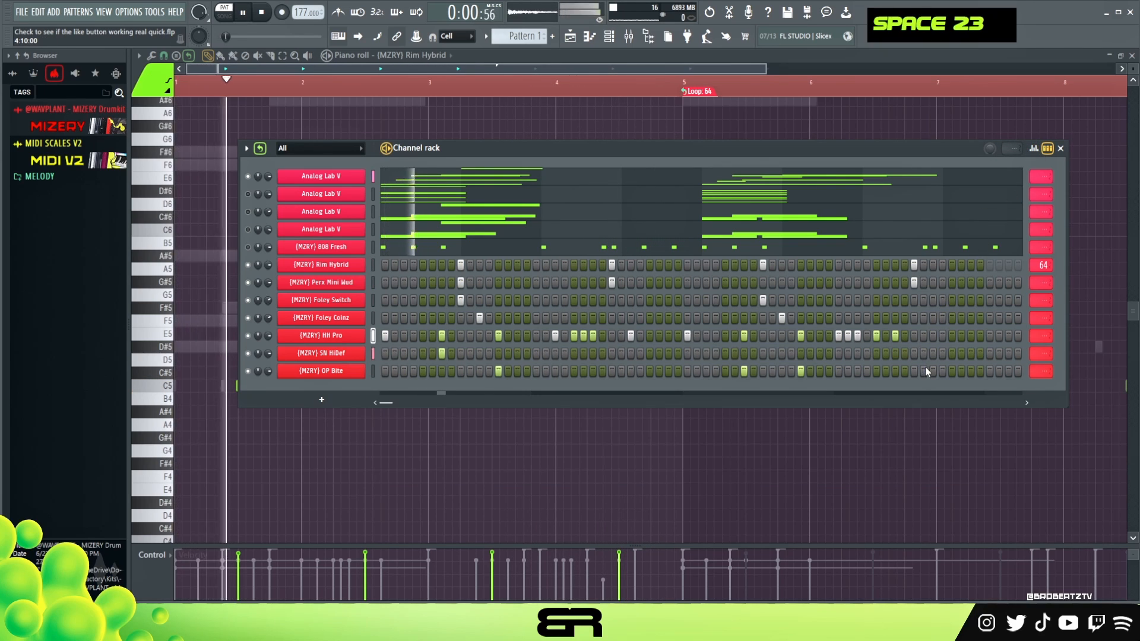
pyautogui.click(933, 353)
pyautogui.click(952, 265)
pyautogui.click(971, 265)
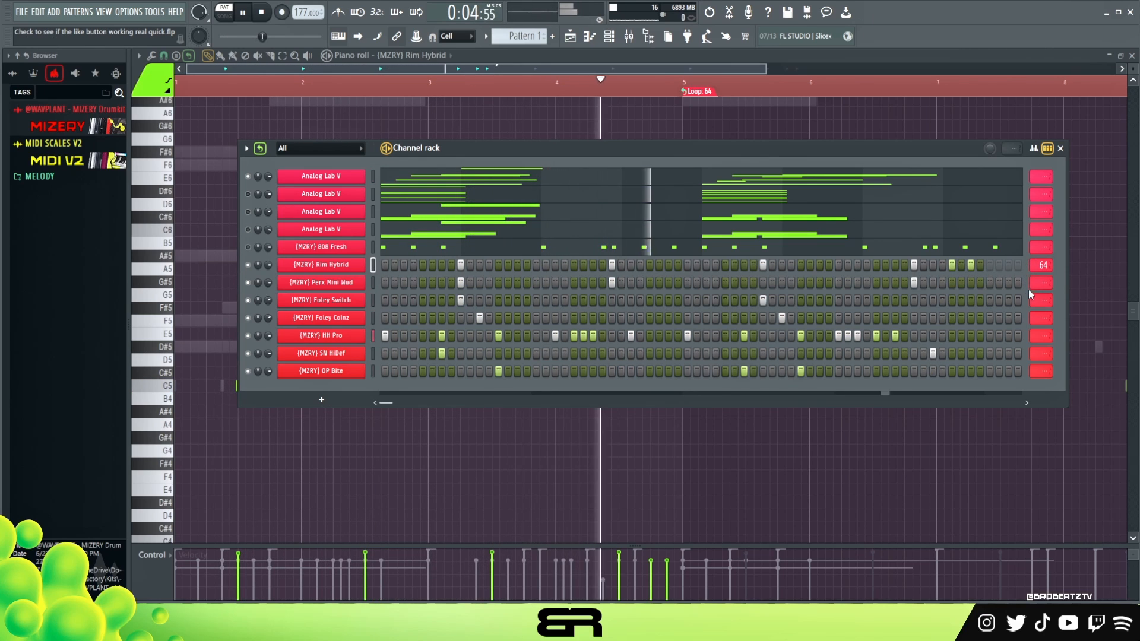
pyautogui.press('space')
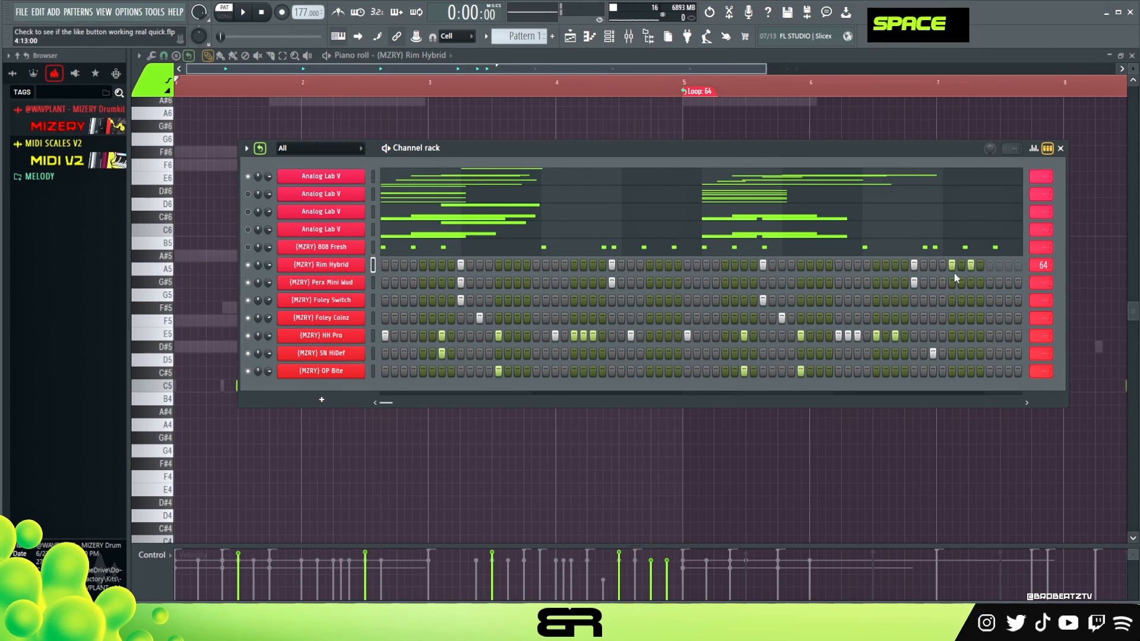
# Pan the last two Rim Hybrid hits of bar 4 to opposite sides in the graph editor.
pyautogui.click(1034, 149)
pyautogui.click(585, 411)
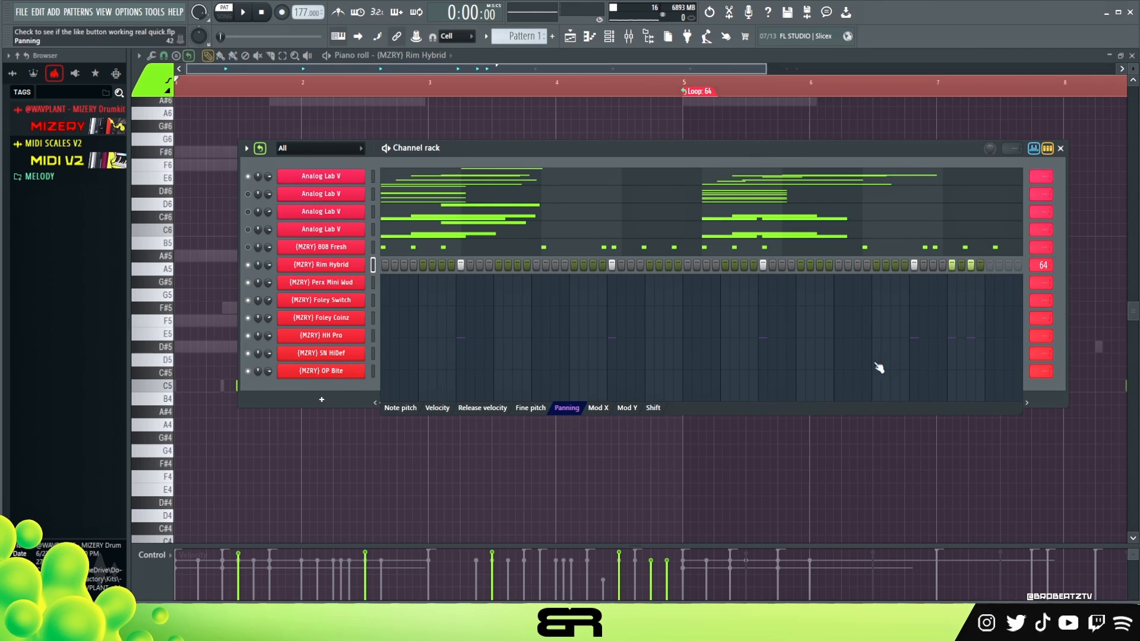
pyautogui.click(953, 311)
pyautogui.click(971, 395)
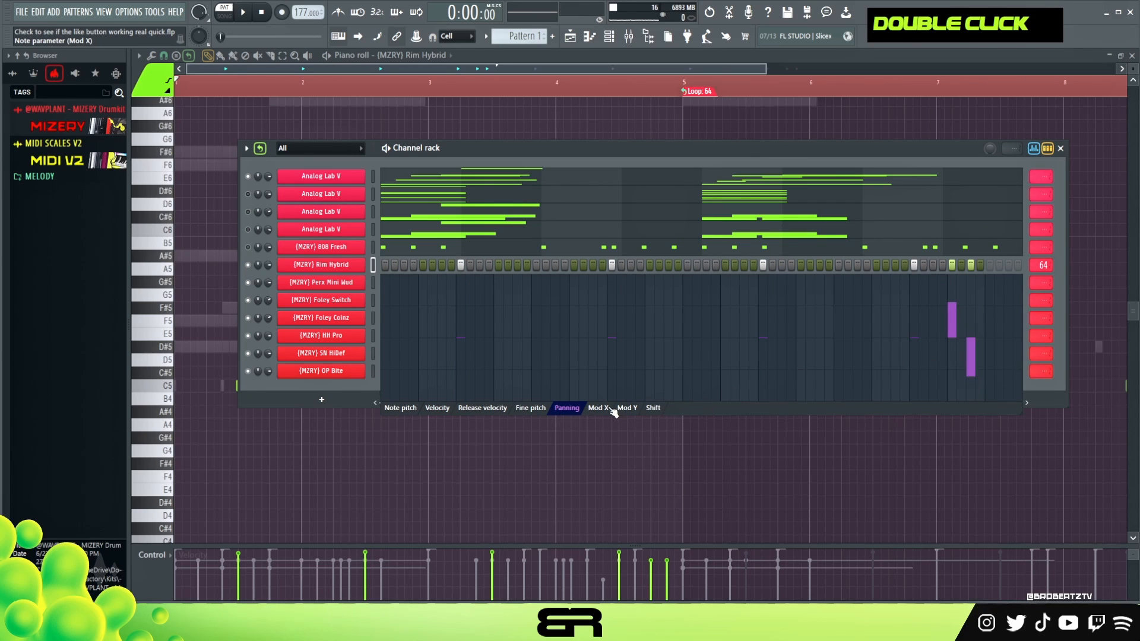
# Set the velocities of the last two Rim Hybrid hits to about 65% and 85%, then close the graph editor.
pyautogui.click(437, 410)
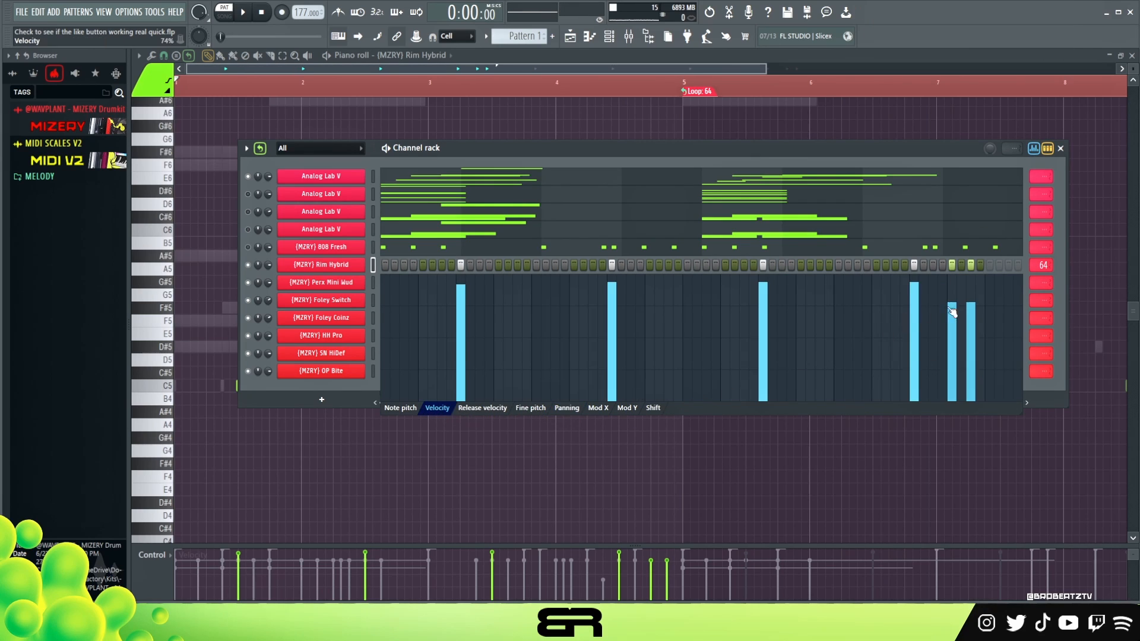
pyautogui.moveTo(972, 295); pyautogui.dragTo(957, 332)
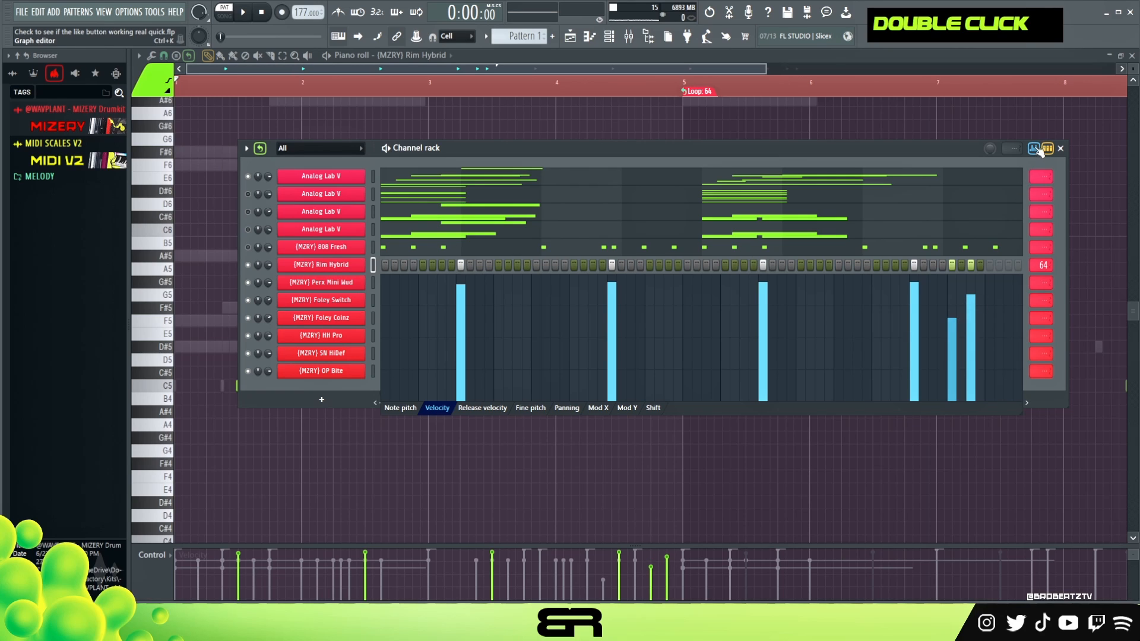
pyautogui.click(1038, 150)
# Set the loop points of Perx Mini Wud, Foley Switch and Foley Coinz to the next bar.
pyautogui.rightClick(1046, 296)
pyautogui.click(1063, 366)
pyautogui.rightClick(1046, 319)
pyautogui.click(1060, 391)
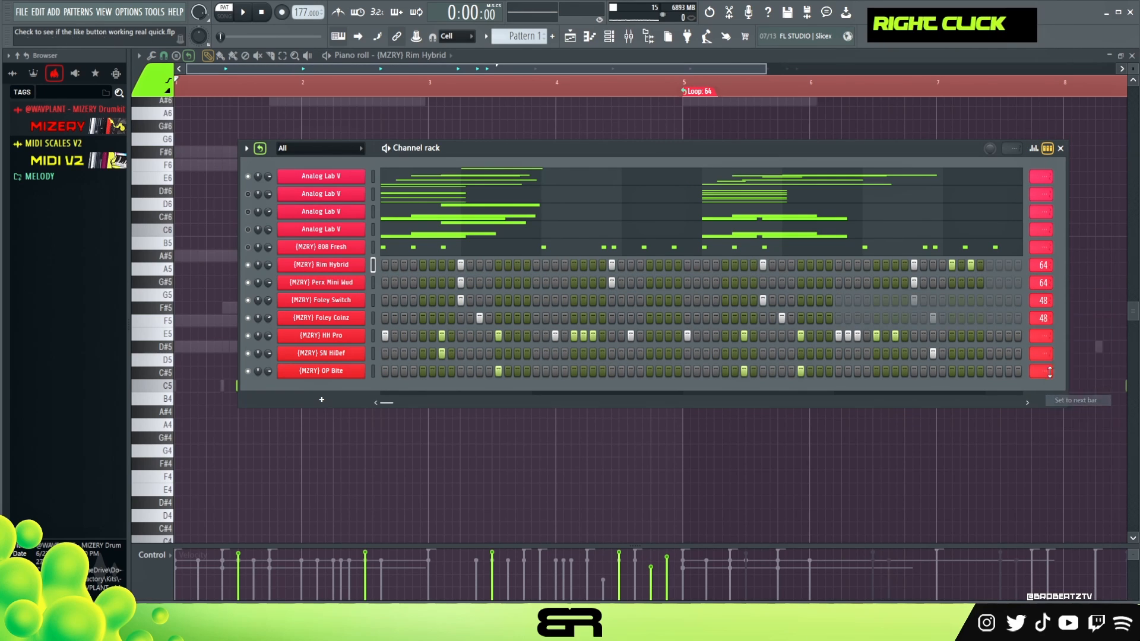
# Set the loop points of HH Pro, SN HiDef and OP Bite to the next bar.
pyautogui.rightClick(1034, 334)
pyautogui.click(1060, 407)
pyautogui.rightClick(1039, 354)
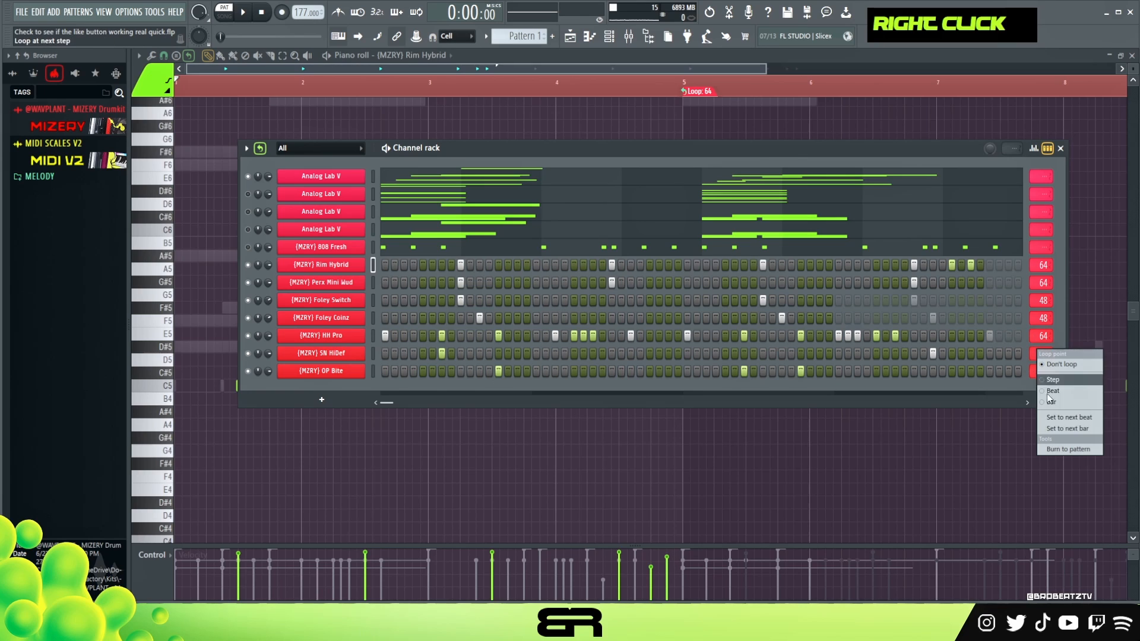
pyautogui.click(1057, 429)
pyautogui.rightClick(1044, 372)
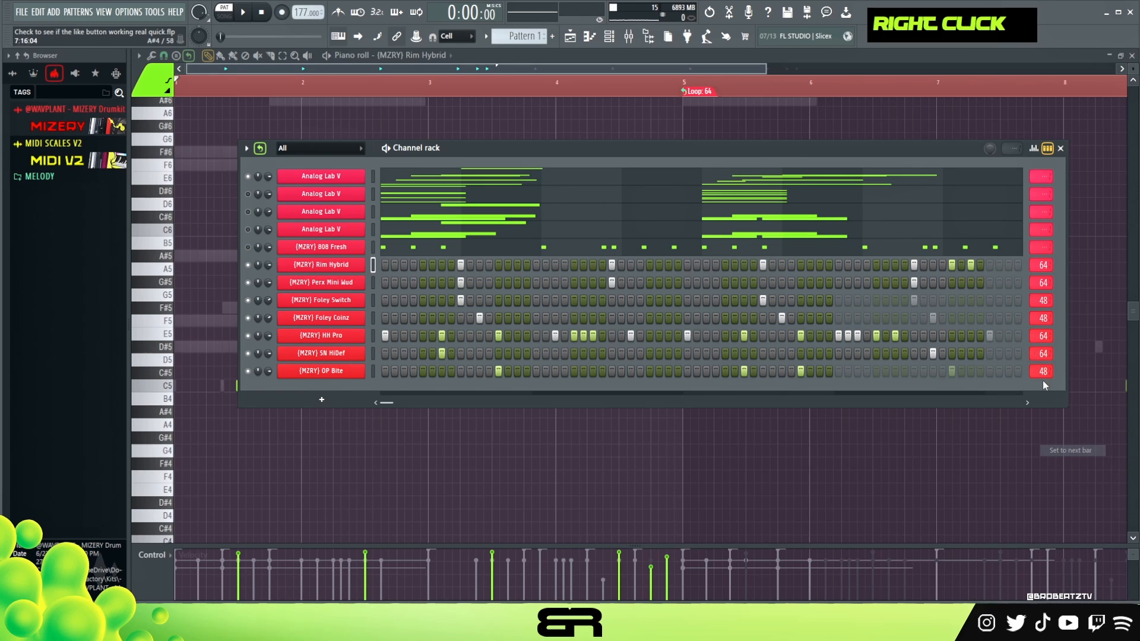
# Extend the loop points of Foley Coinz, Foley Switch and OP Bite to 64 steps.
pyautogui.moveTo(1044, 318); pyautogui.dragTo(1044, 306)
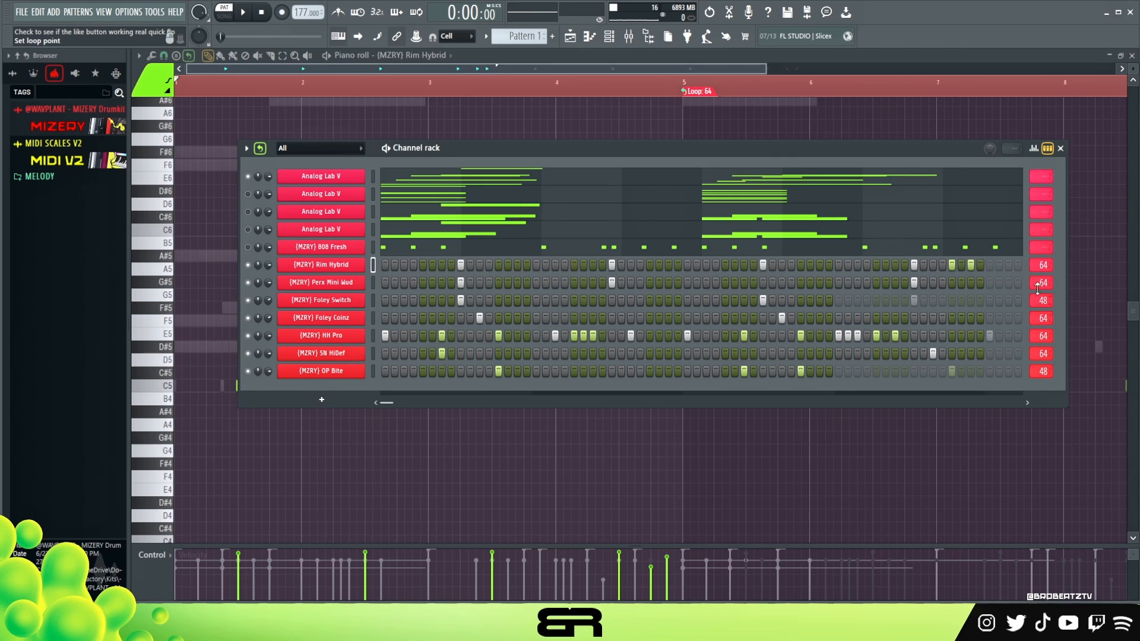
pyautogui.scroll(1, 1038, 302)
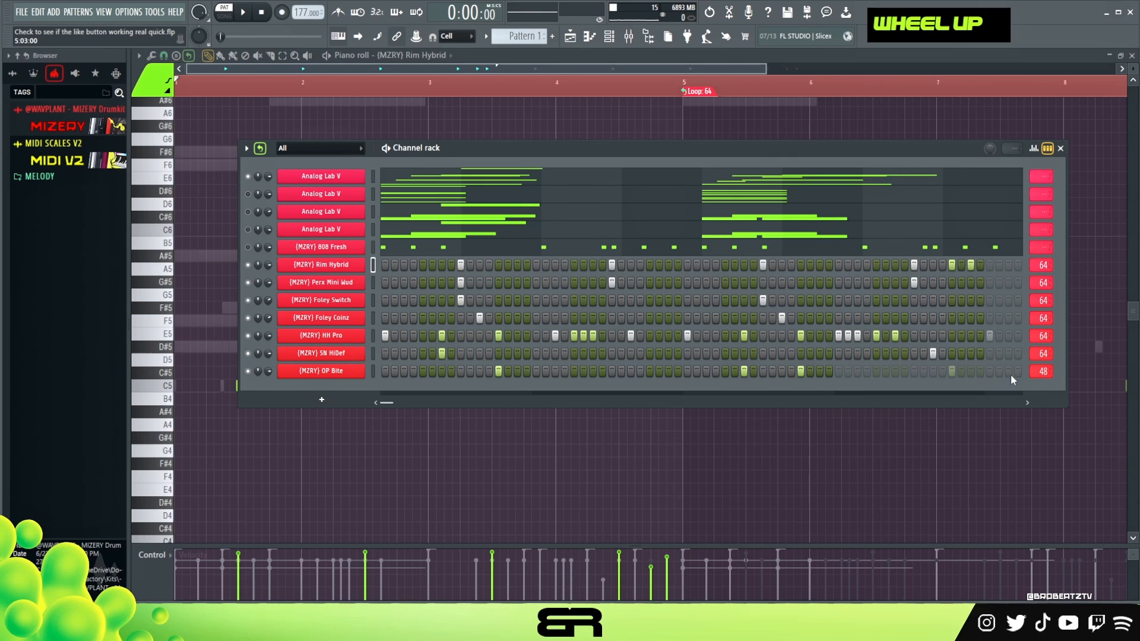
pyautogui.rightClick(1043, 371)
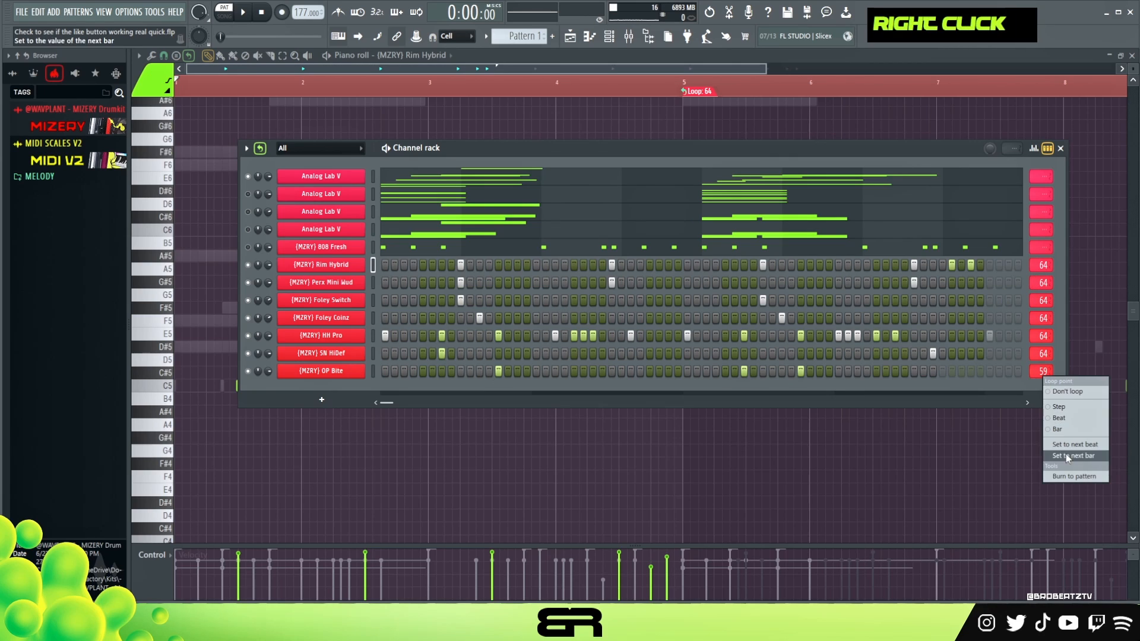
pyautogui.scroll(2, 1037, 371)
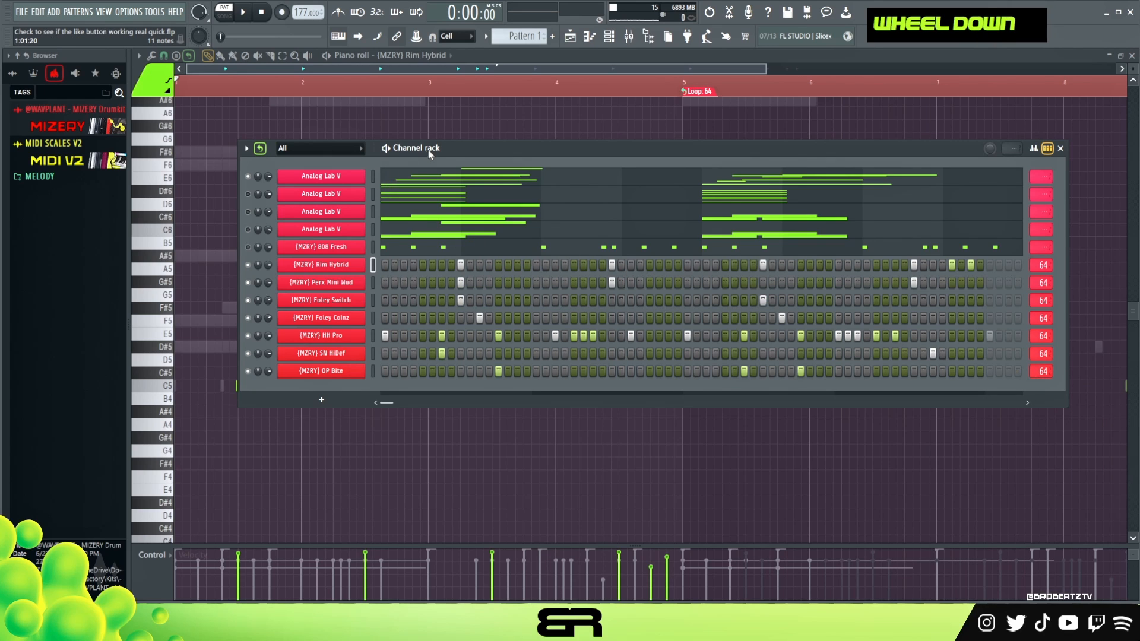
# Unmute the remaining Analog Lab V layers and 808 Fresh, and play back the complete beat.
pyautogui.moveTo(429, 150); pyautogui.dragTo(408, 148)
pyautogui.press('space')
pyautogui.press('space')
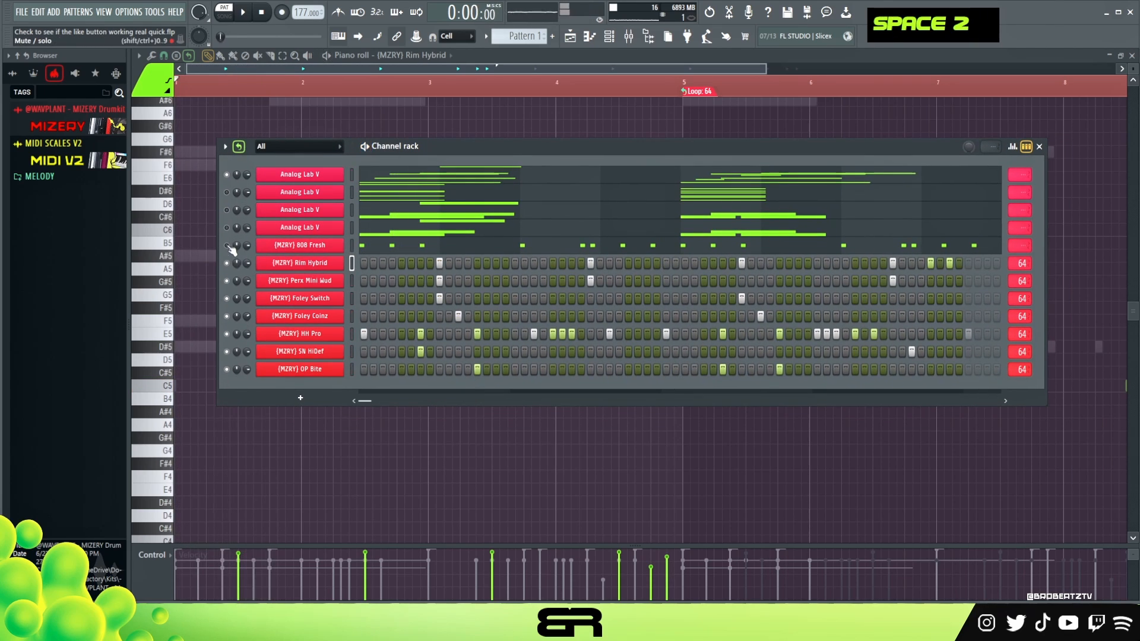
pyautogui.doubleClick(227, 211)
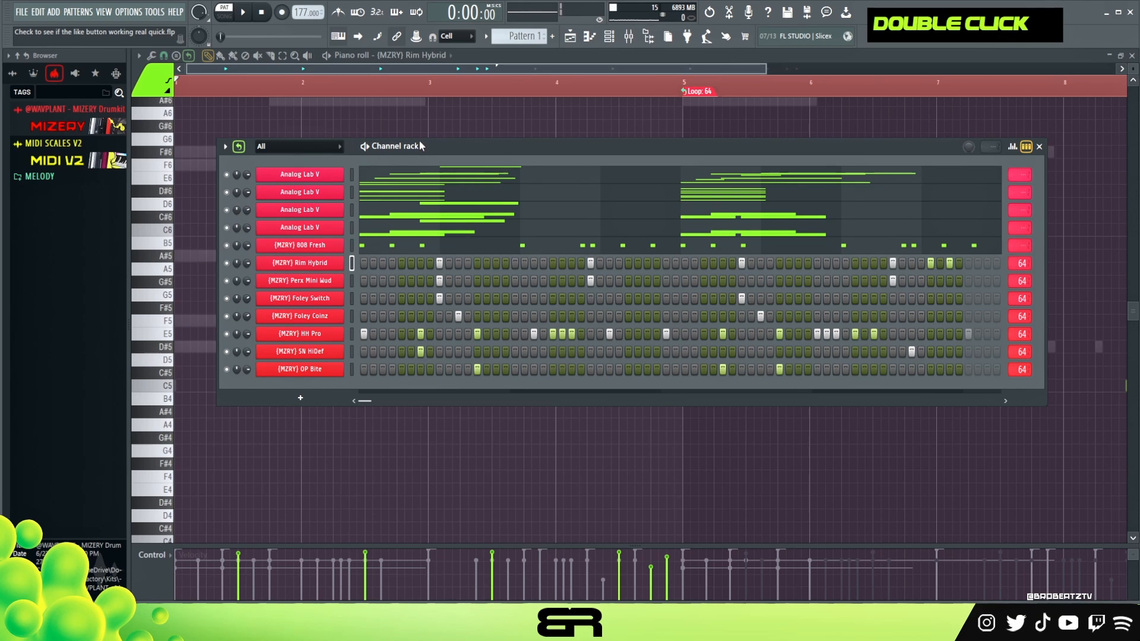
pyautogui.moveTo(418, 143); pyautogui.dragTo(415, 136)
pyautogui.press('space')
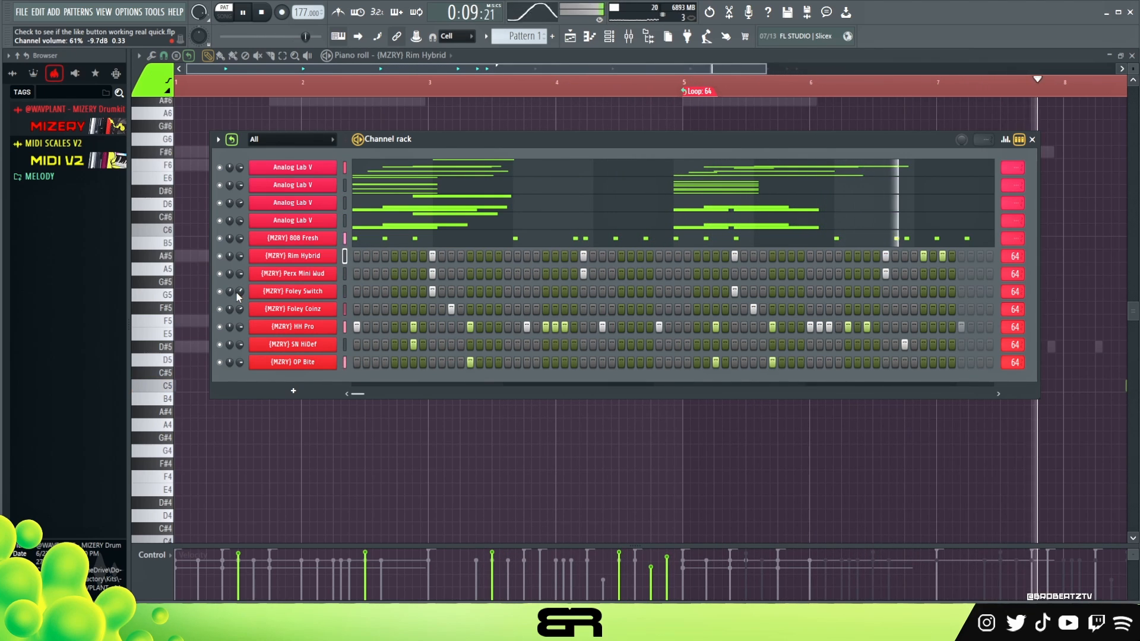
pyautogui.press('space')
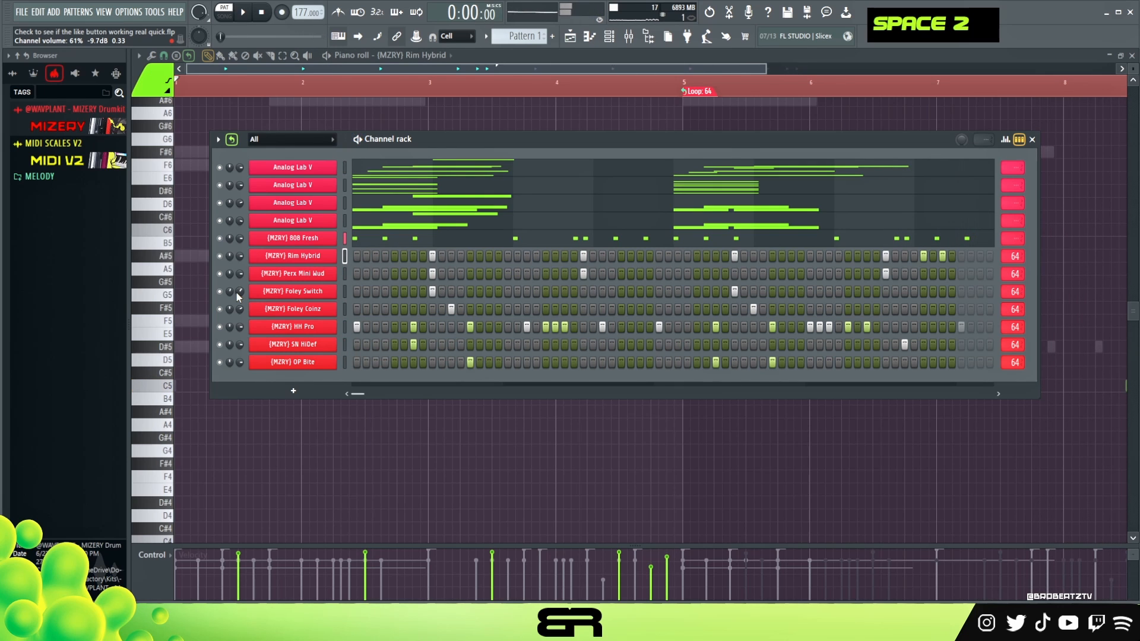